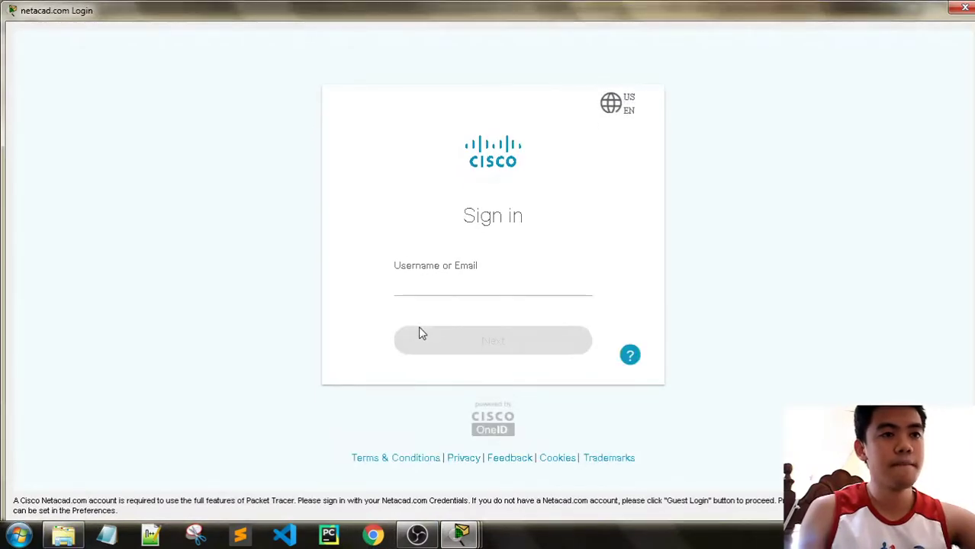
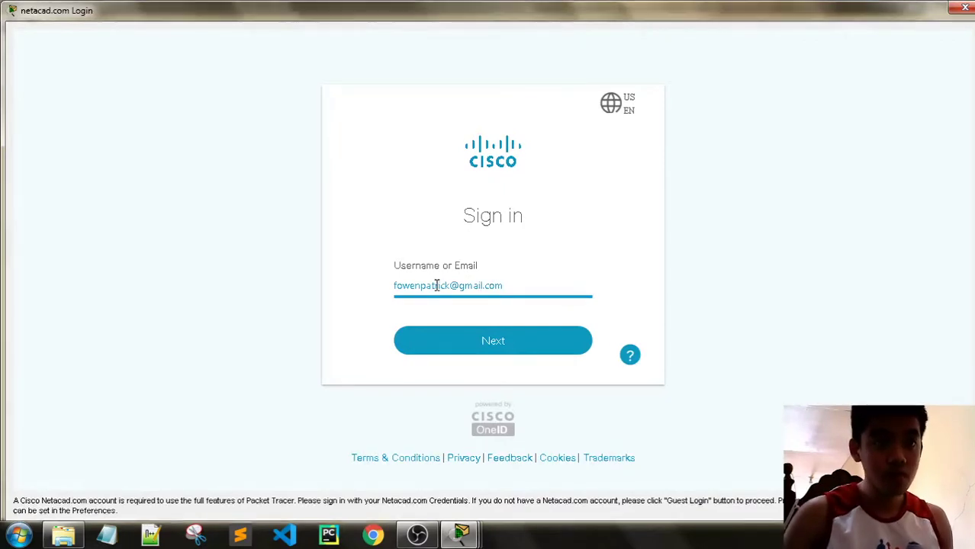
Sign in to Netacad with the account e-mail, fixing a typo, and the account password
left_click(547, 340)
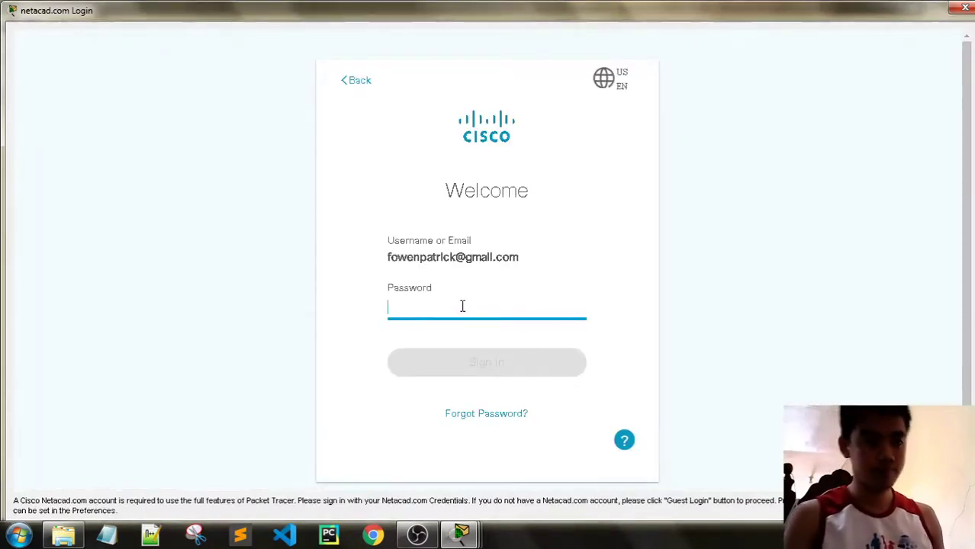
type("***********")
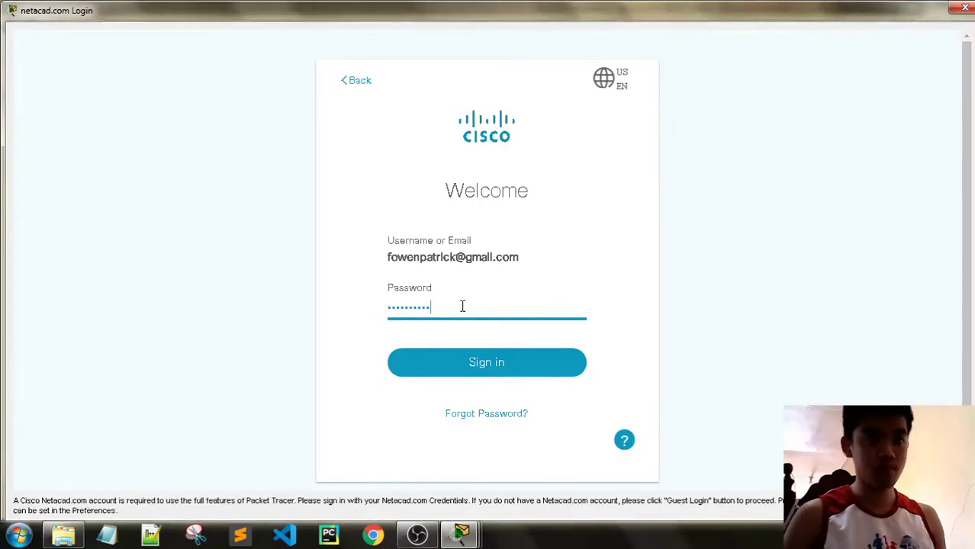
key("Return")
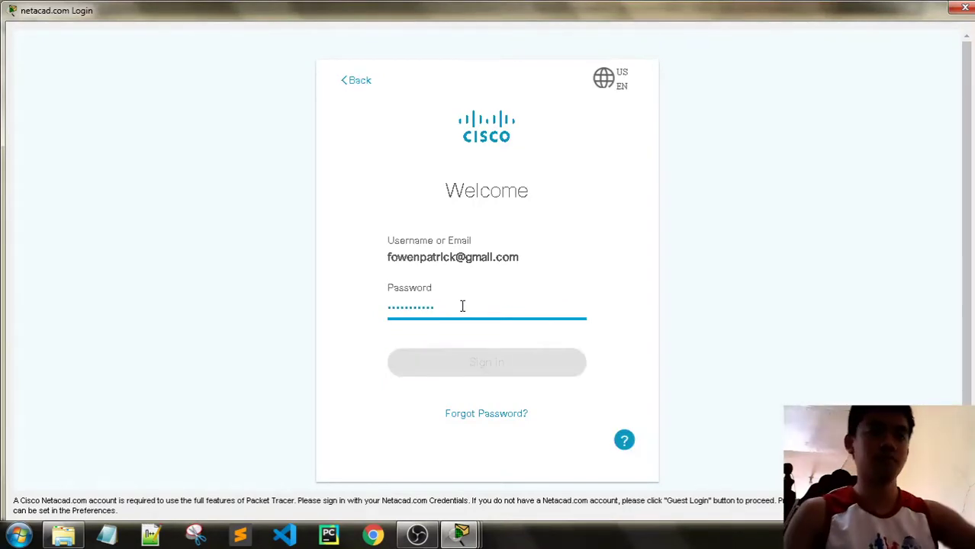
left_click(418, 535)
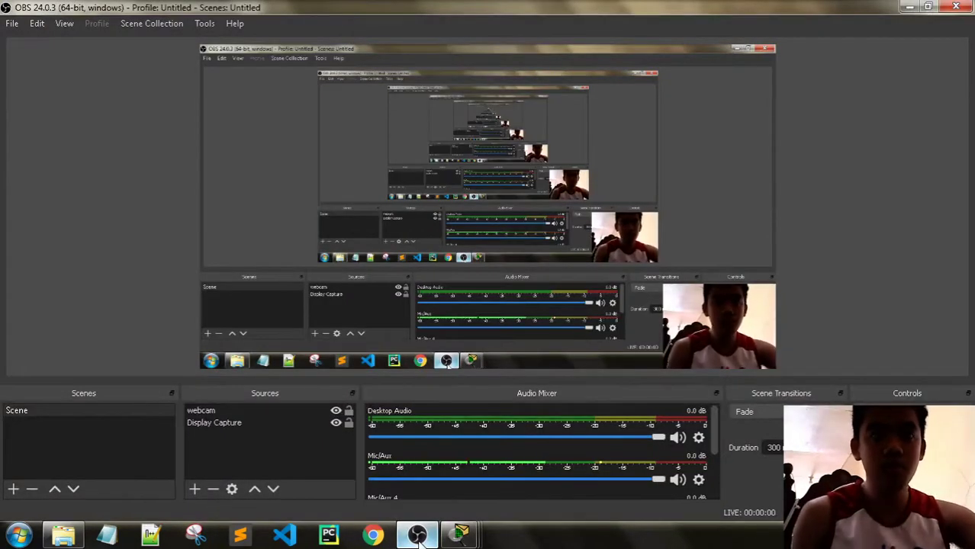
Enter your full name and e-mail in the User Profile, confirm, and answer the reset activity prompt
left_click(418, 535)
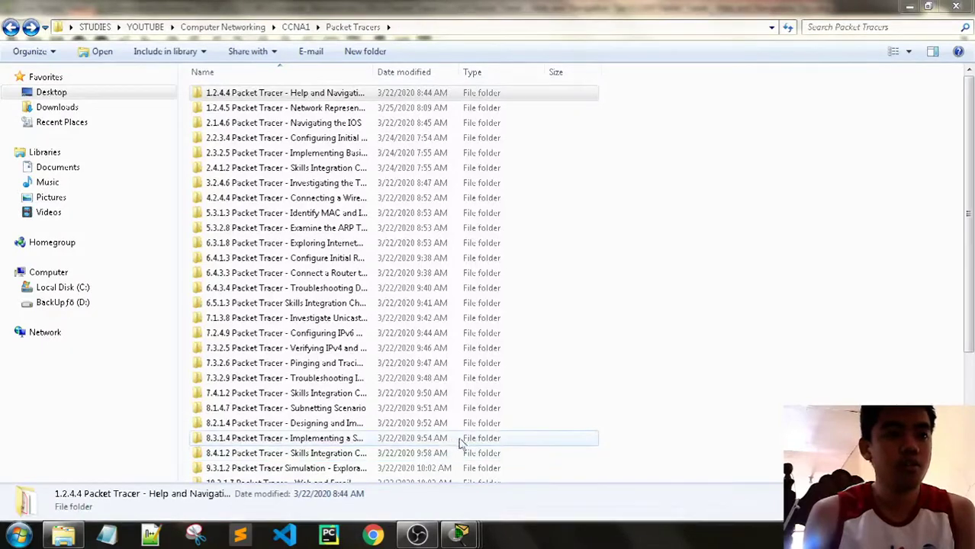
mouse_move(470, 537)
left_click(460, 462)
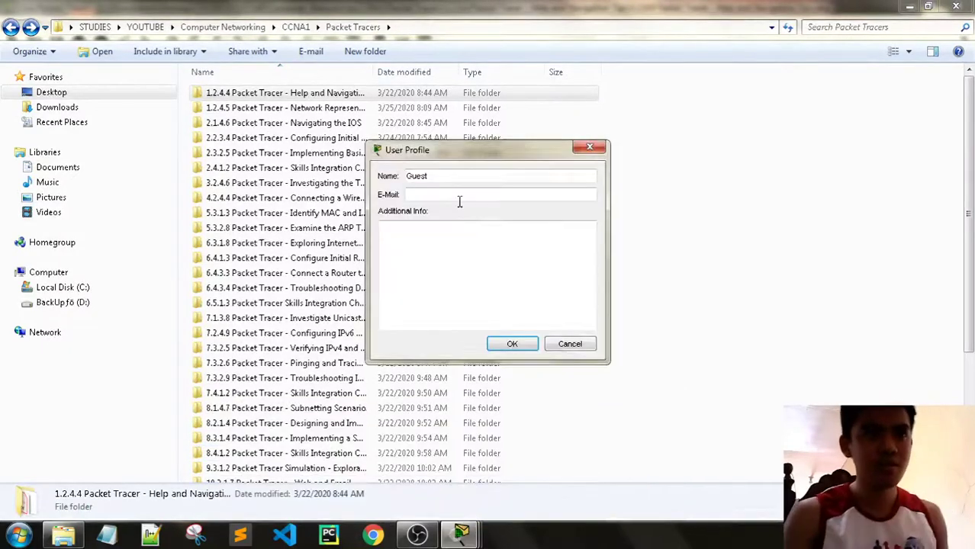
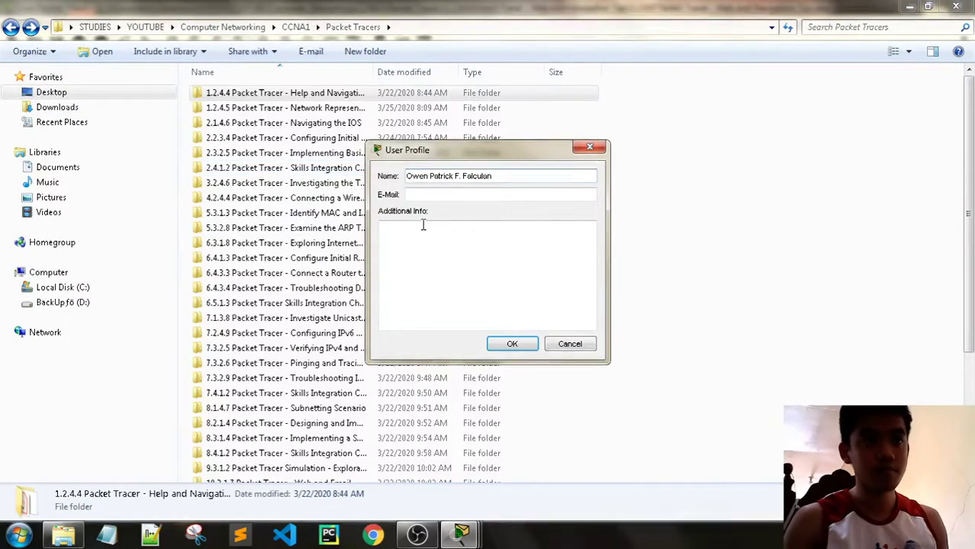
left_click(429, 194)
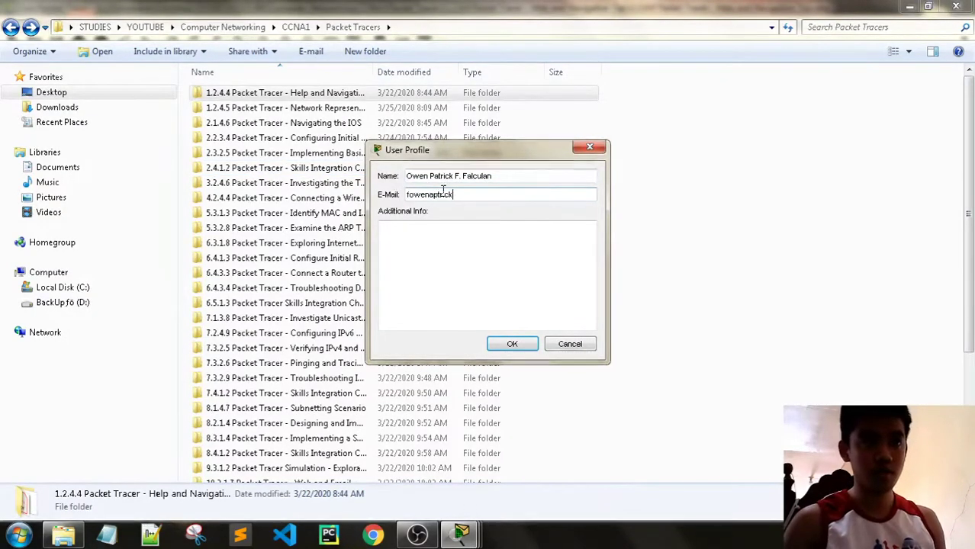
key("BackSpace")
key("BackSpace")
key("BackSpace")
key("BackSpace")
key("BackSpace")
key("BackSpace")
key("BackSpace")
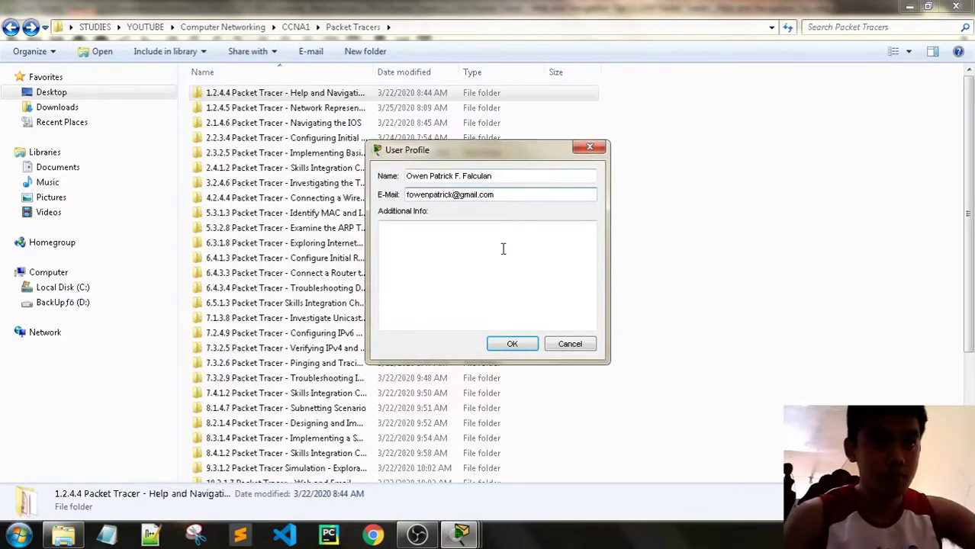
left_click(512, 344)
left_click(518, 276)
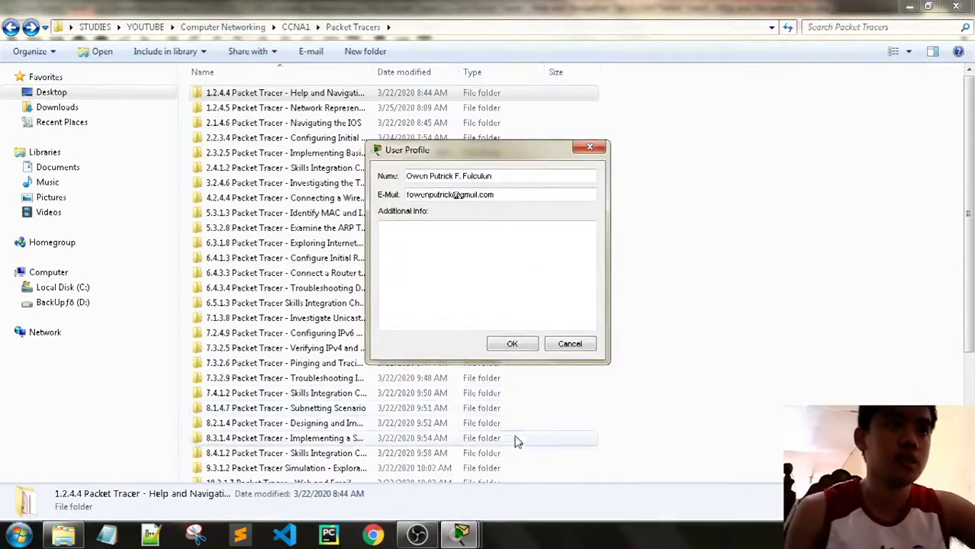
Bring the PT Activity instructions window forward, reposition it and widen it
mouse_move(461, 534)
left_click(614, 454)
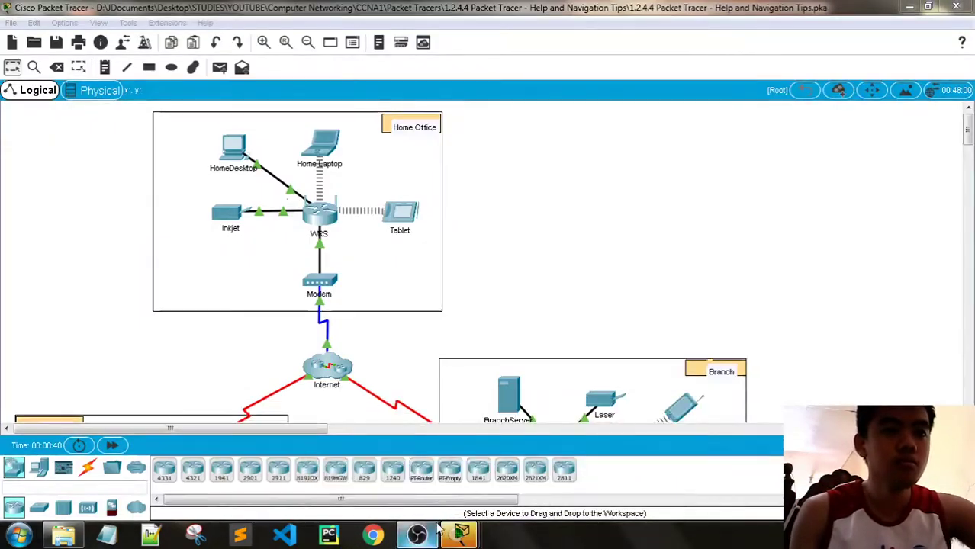
left_click(305, 454)
left_click_drag(508, 155, 809, 23)
left_click_drag(591, 98, 485, 92)
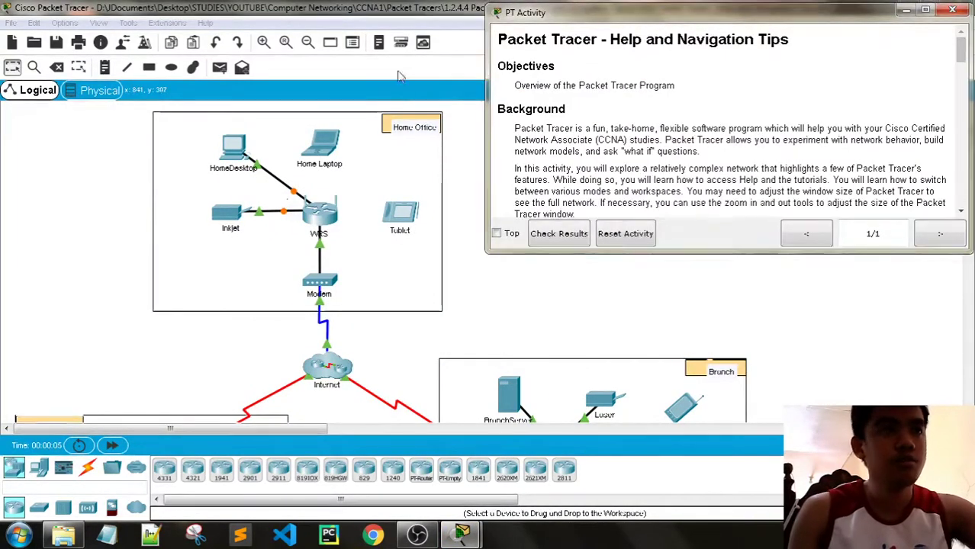
Look over the Logical canvas, open the Internet cluster to inspect its devices, then return to the root level
left_click(398, 76)
scroll(514, 193, "down", 8)
scroll(514, 193, "up", 8)
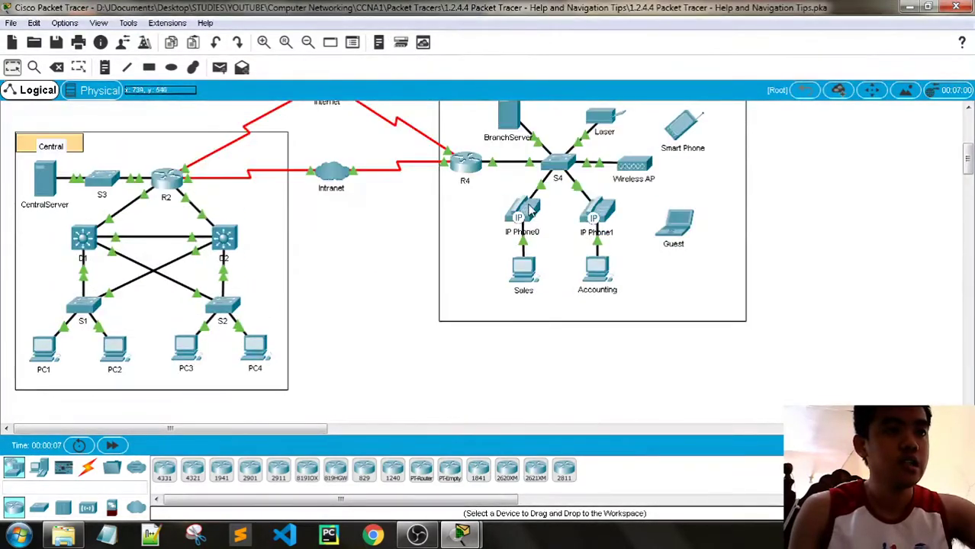
scroll(570, 257, "down", 5)
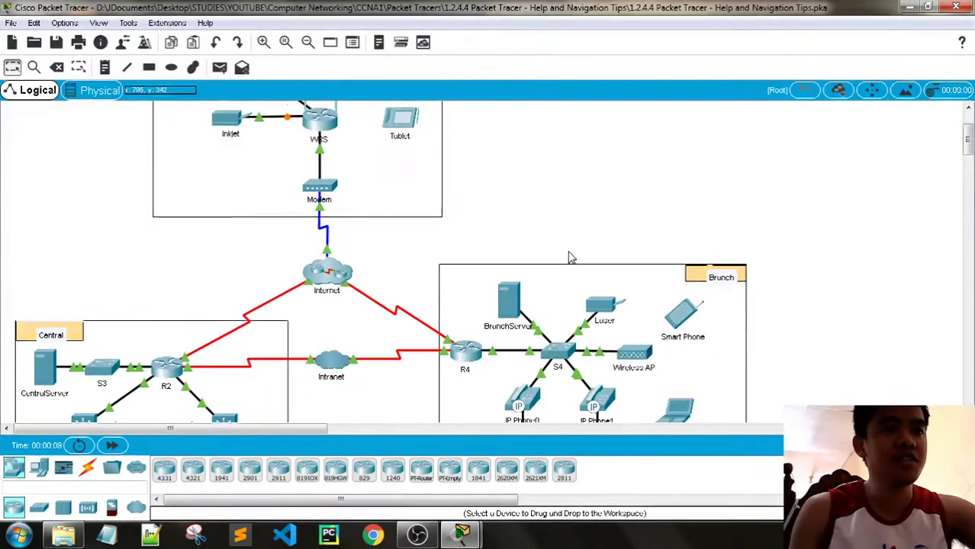
left_click(334, 178)
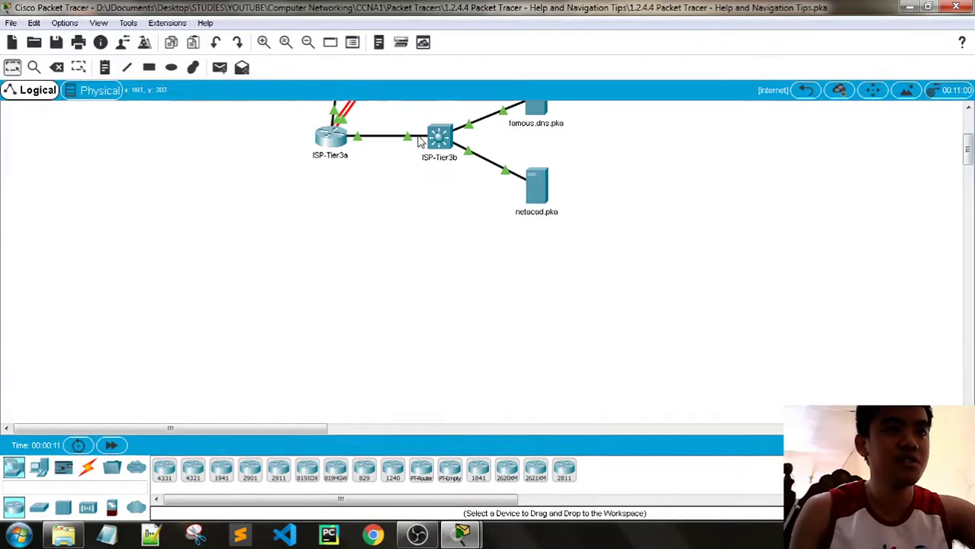
scroll(736, 200, "up", 4)
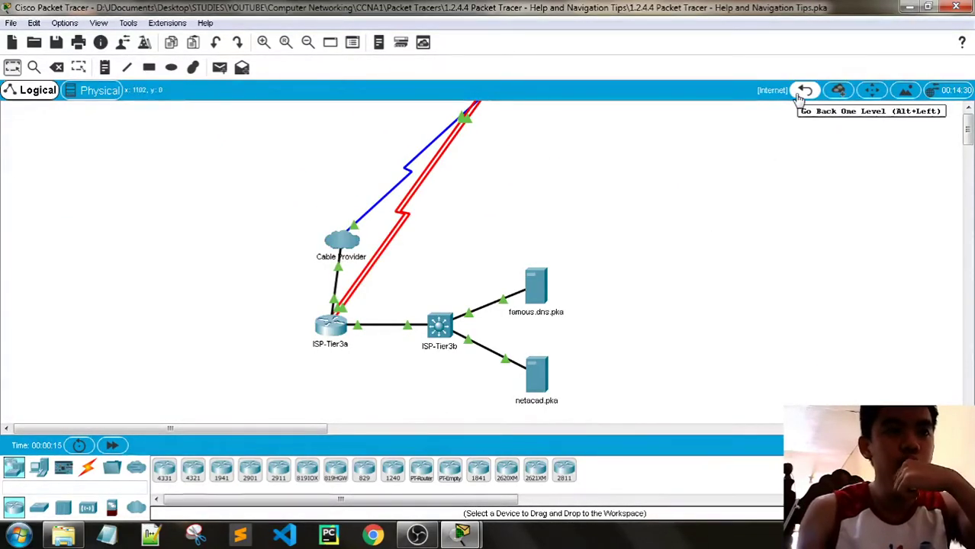
left_click(805, 90)
Bring the PT Activity instructions back to the front
scroll(654, 265, "down", 6)
scroll(544, 347, "up", 4)
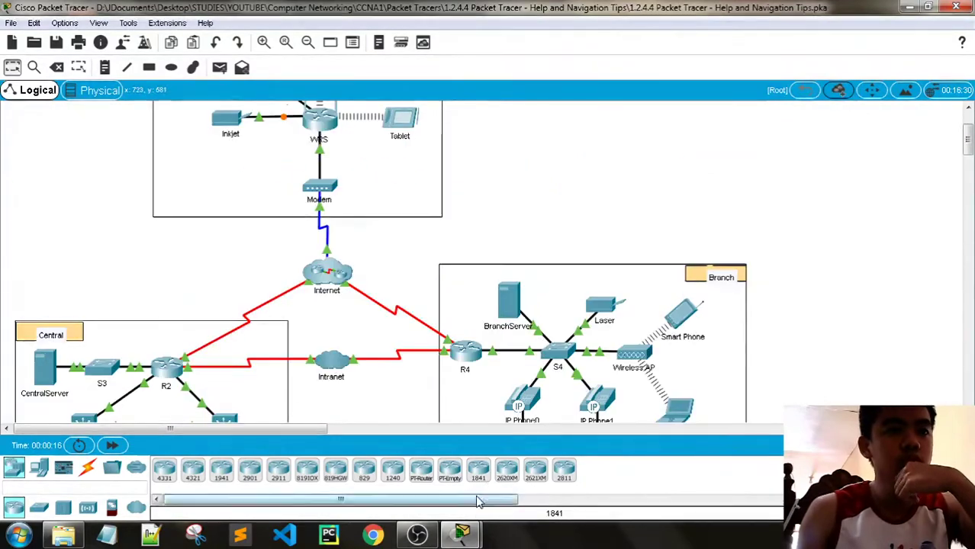
mouse_move(462, 534)
left_click(375, 458)
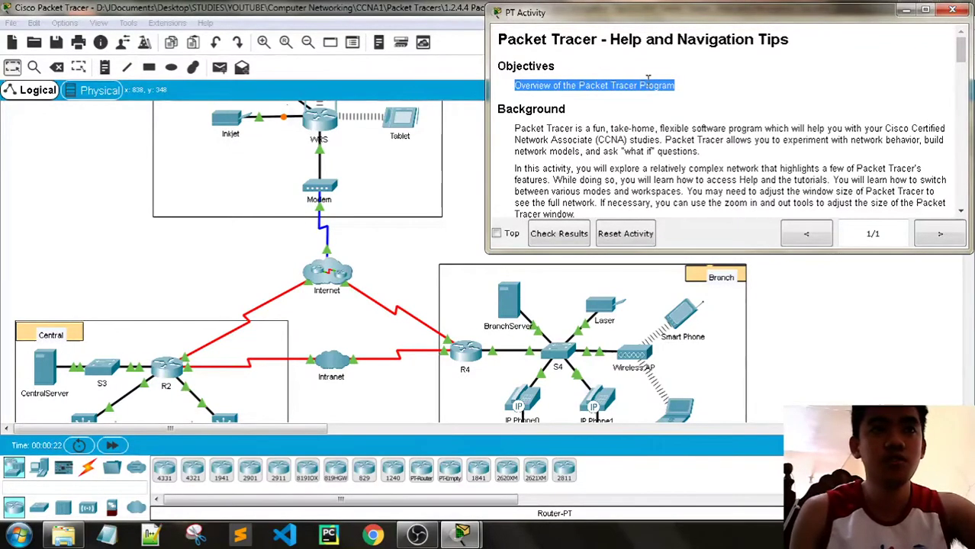
Read the first Background paragraph, highlighting the phrases about network behavior and CCNA studies
left_click(760, 94)
scroll(730, 102, "down", 1)
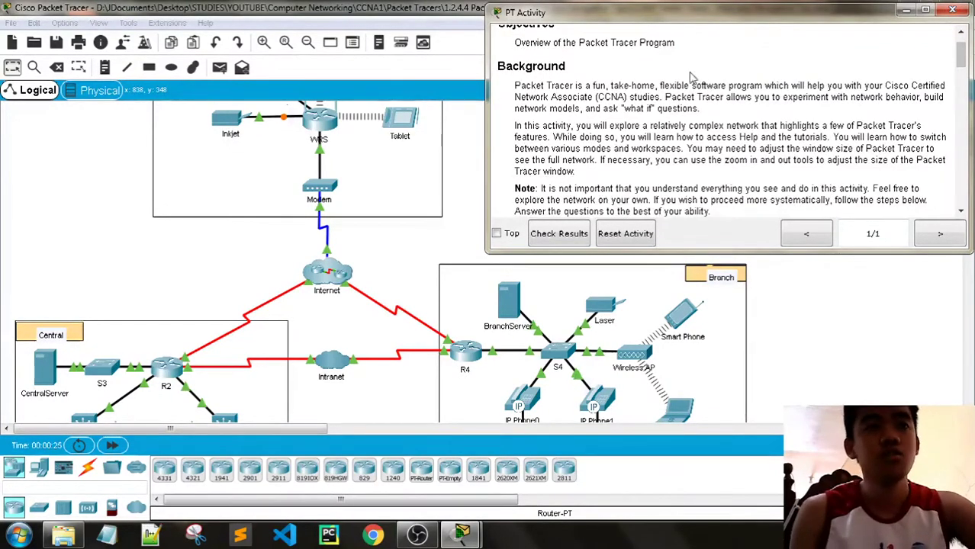
left_click_drag(515, 87, 783, 82)
left_click_drag(843, 87, 699, 109)
left_click(735, 111)
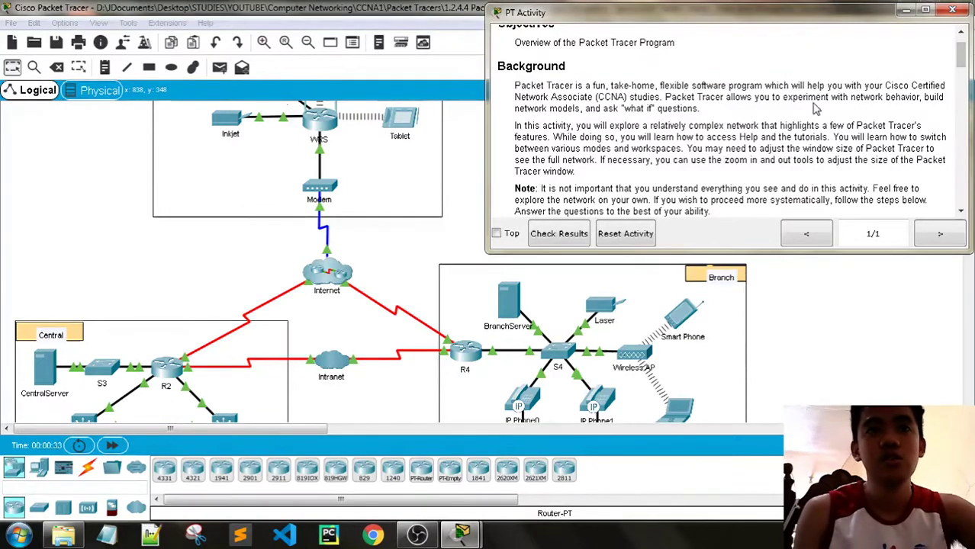
left_click_drag(885, 97, 943, 97)
left_click_drag(883, 96, 555, 97)
left_click(582, 107)
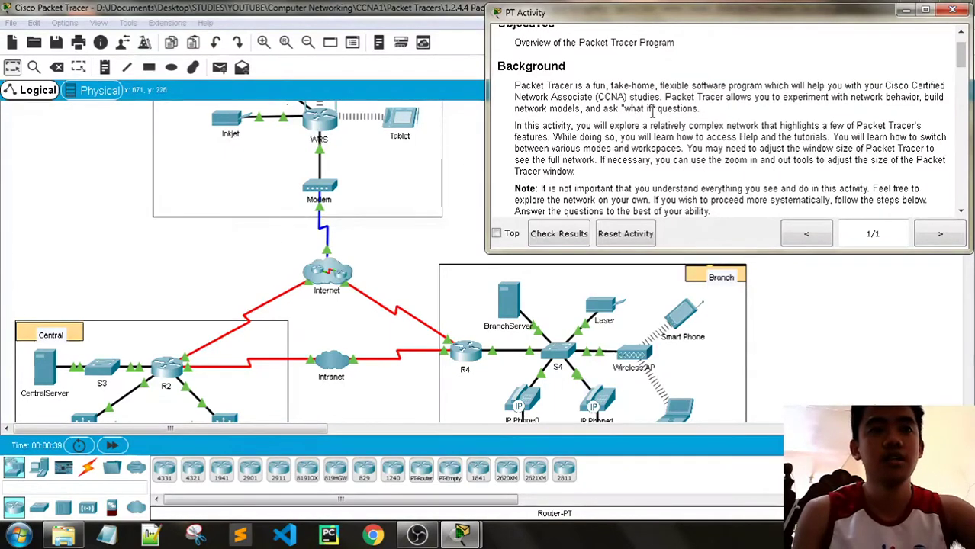
Read on about complex networks, accessing Help and tutorials, and switching modes, highlighting each phrase
scroll(757, 119, "down", 1)
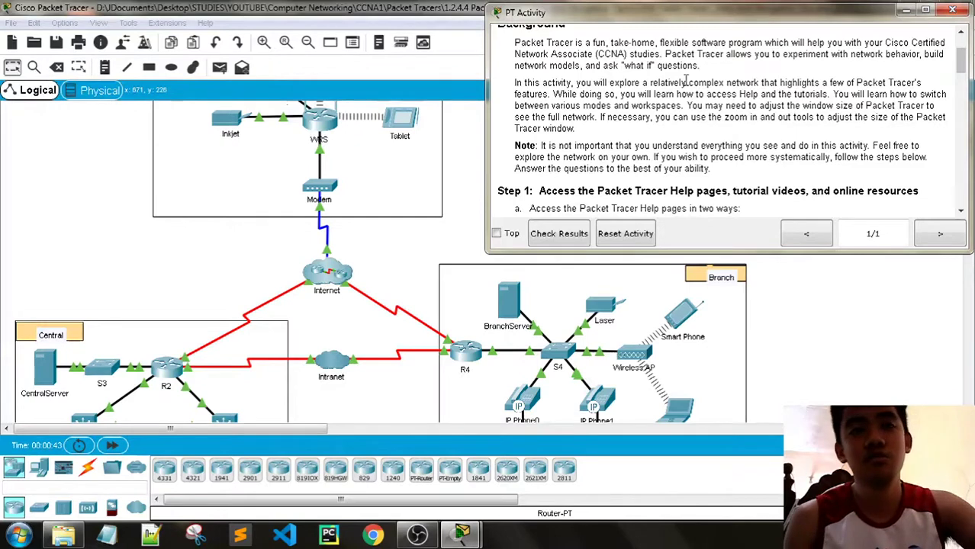
left_click_drag(859, 82, 551, 95)
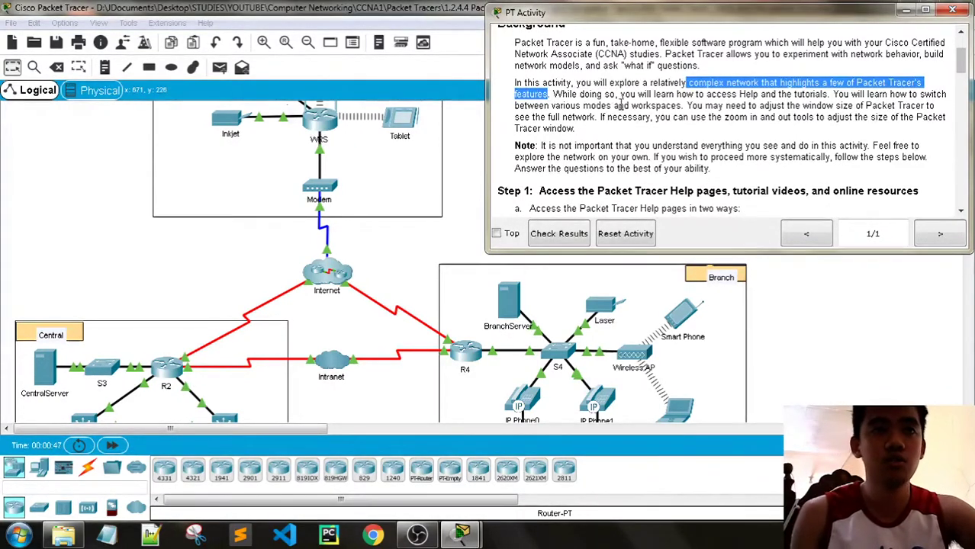
left_click_drag(625, 95, 753, 96)
left_click_drag(832, 96, 843, 97)
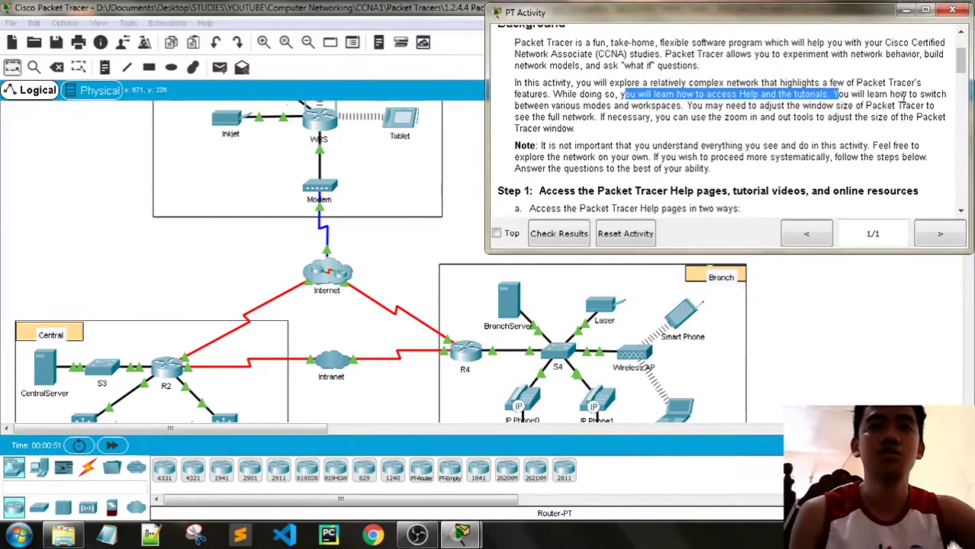
left_click_drag(516, 106, 546, 107)
left_click_drag(679, 106, 944, 116)
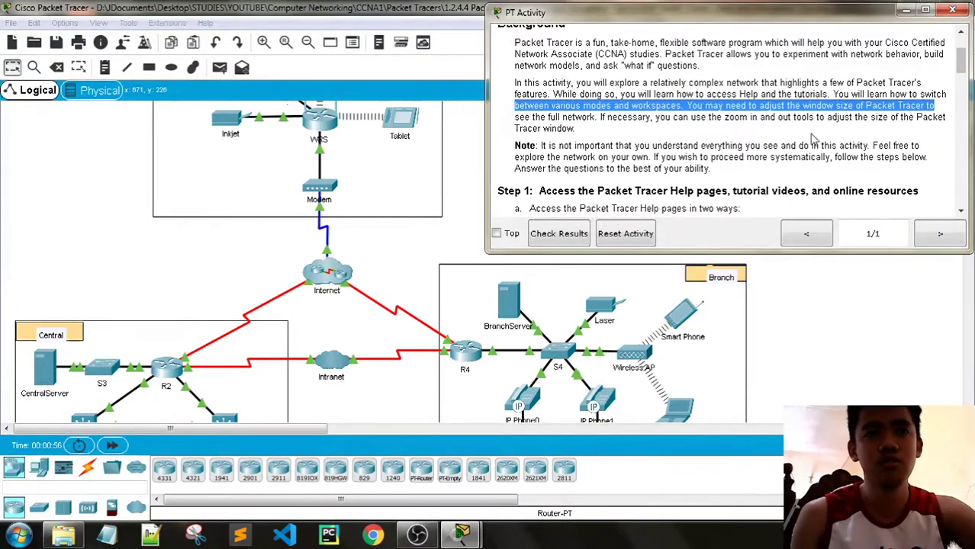
scroll(271, 244, "down", 2)
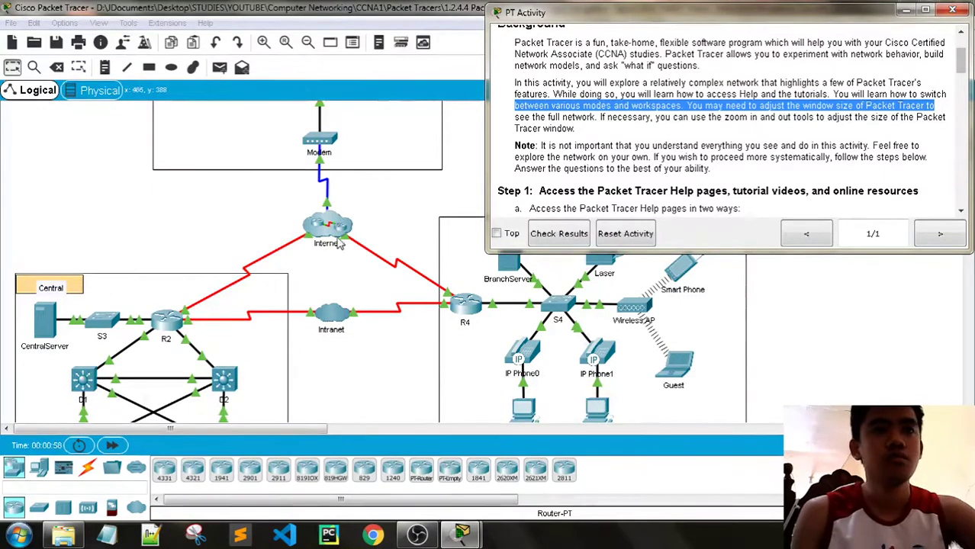
scroll(342, 243, "up", 6)
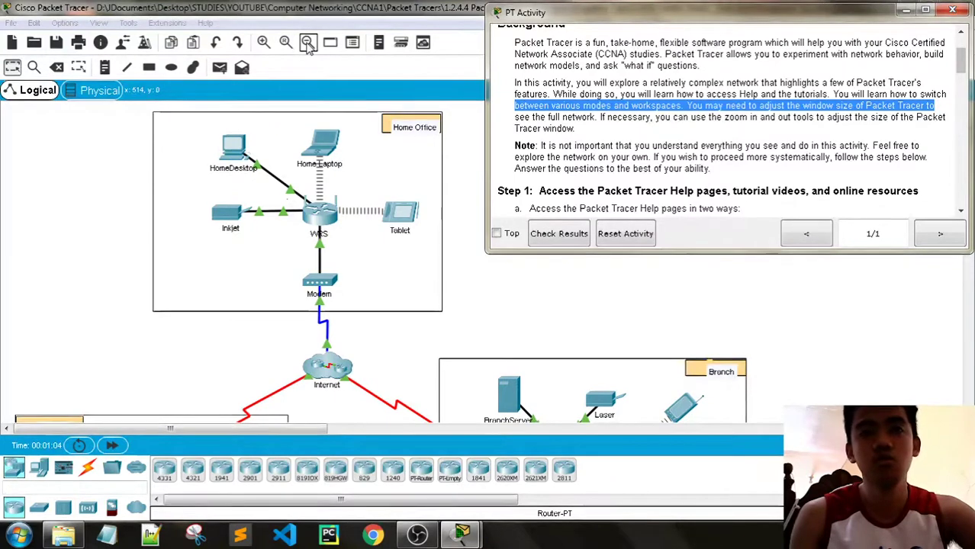
Zoom the network view out and in several times, returning to the original size
left_click(308, 42)
left_click(308, 42)
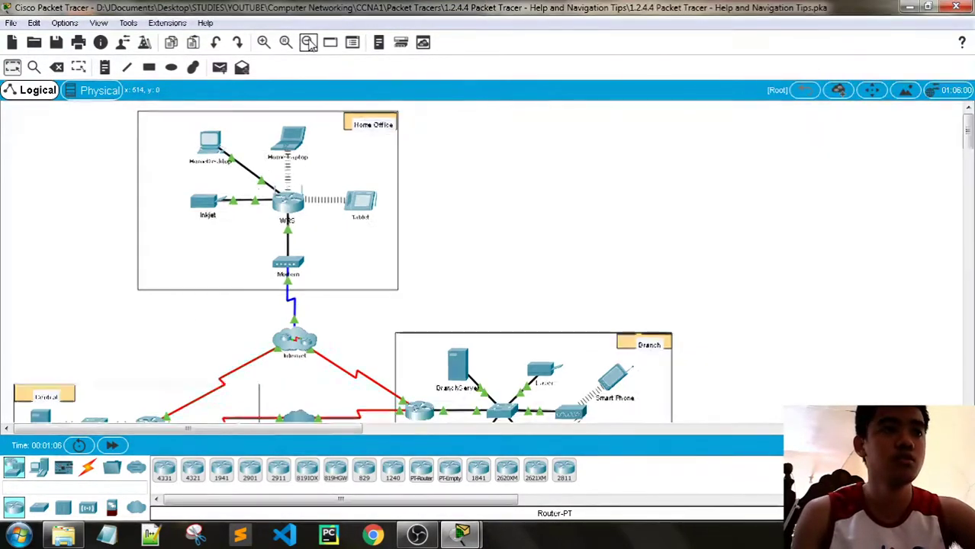
left_click(308, 42)
left_click(268, 43)
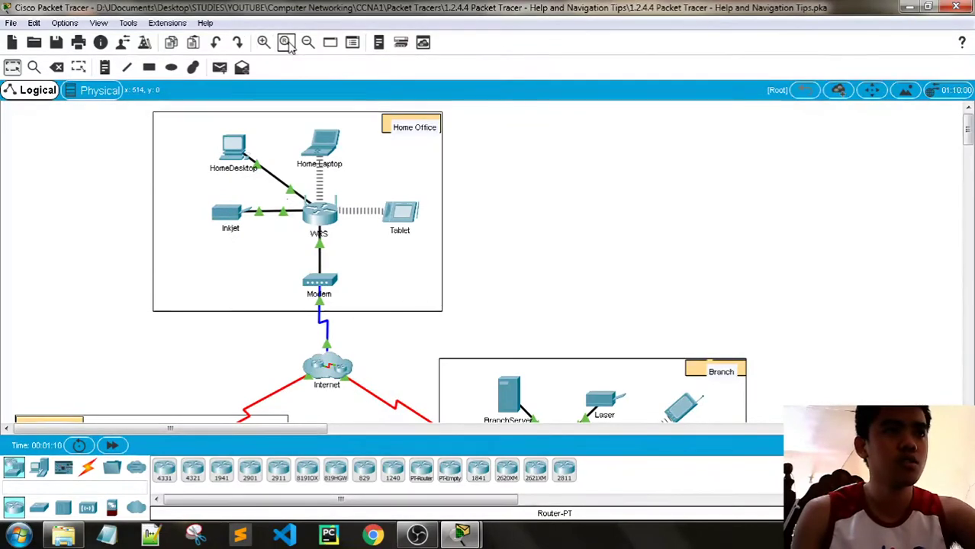
left_click(307, 43)
left_click(290, 47)
left_click(263, 42)
left_click(309, 42)
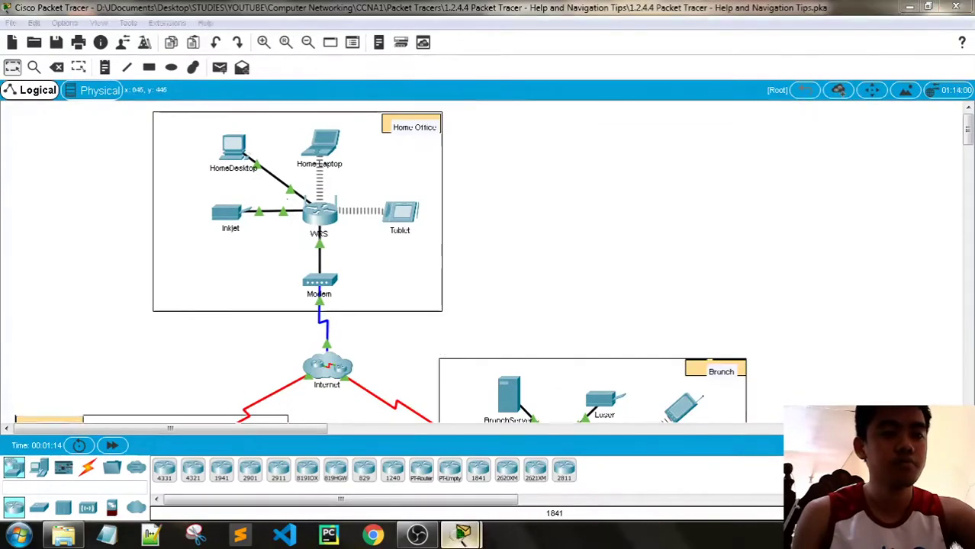
Review the Step 1 instructions, marking the line about accessing Help pages
left_click(569, 458)
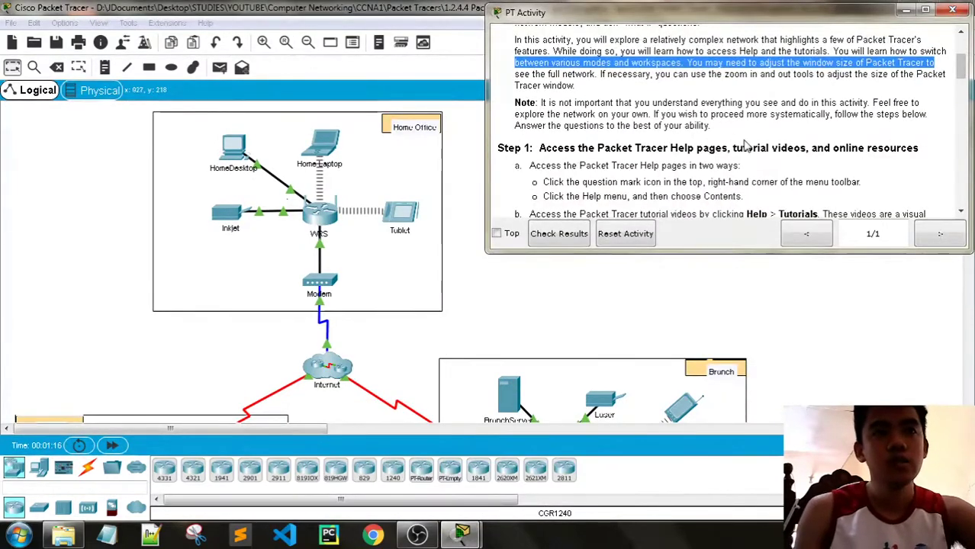
scroll(747, 148, "down", 1)
left_click_drag(498, 104, 922, 107)
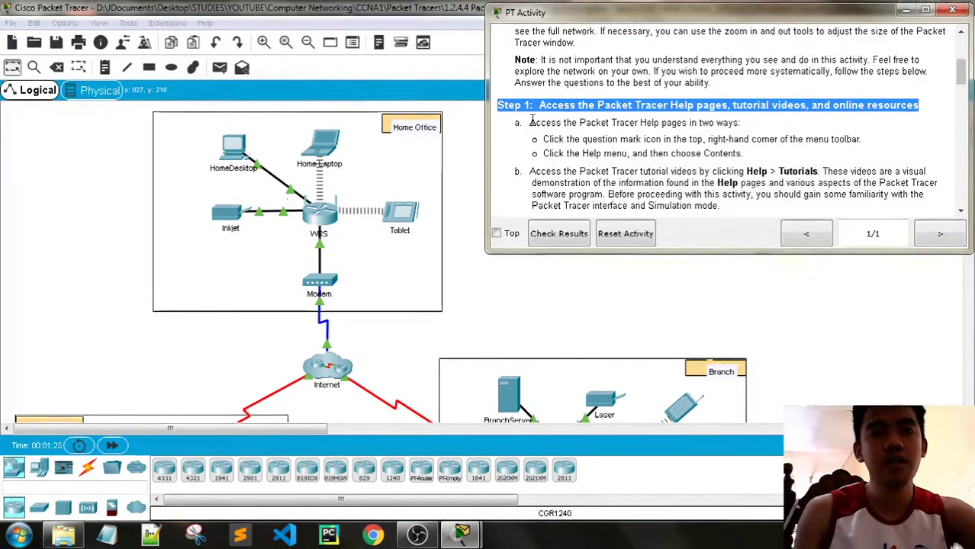
left_click_drag(755, 125, 547, 125)
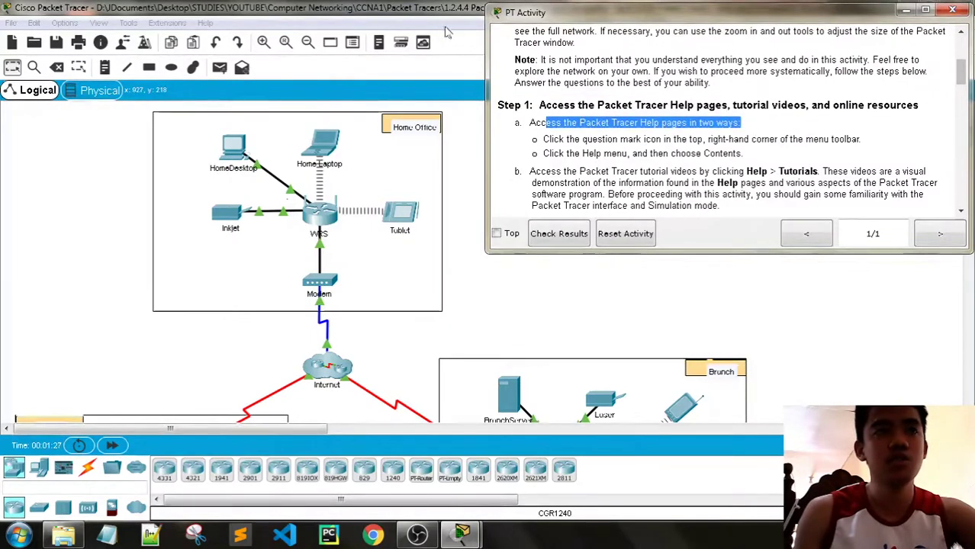
left_click(441, 11)
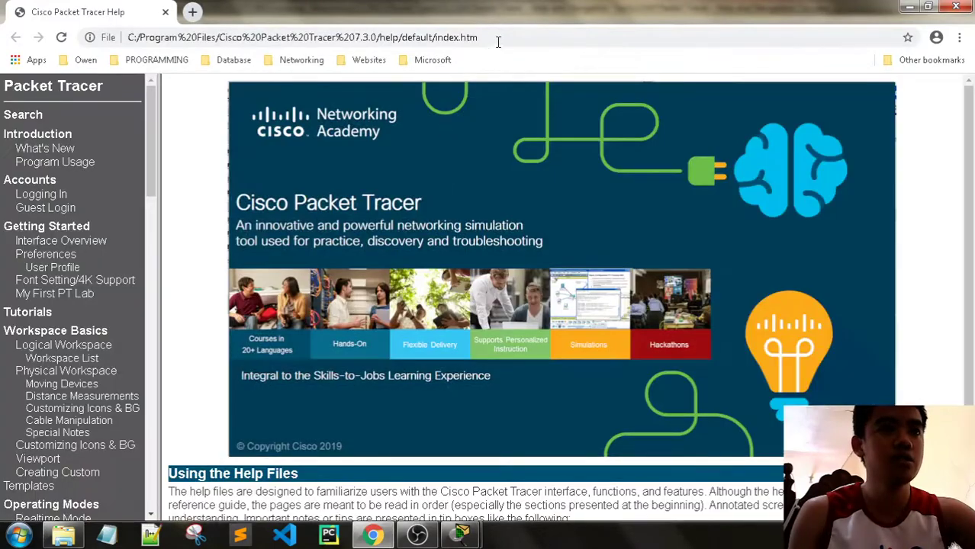
Open the Interface Overview help page and scroll through its contents
left_click(120, 33)
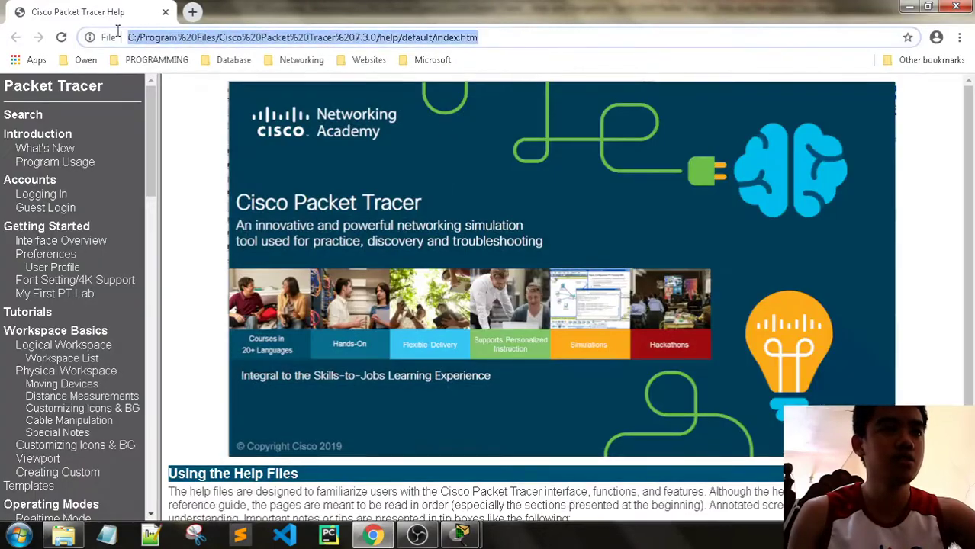
scroll(315, 178, "down", 1)
scroll(248, 262, "up", 1)
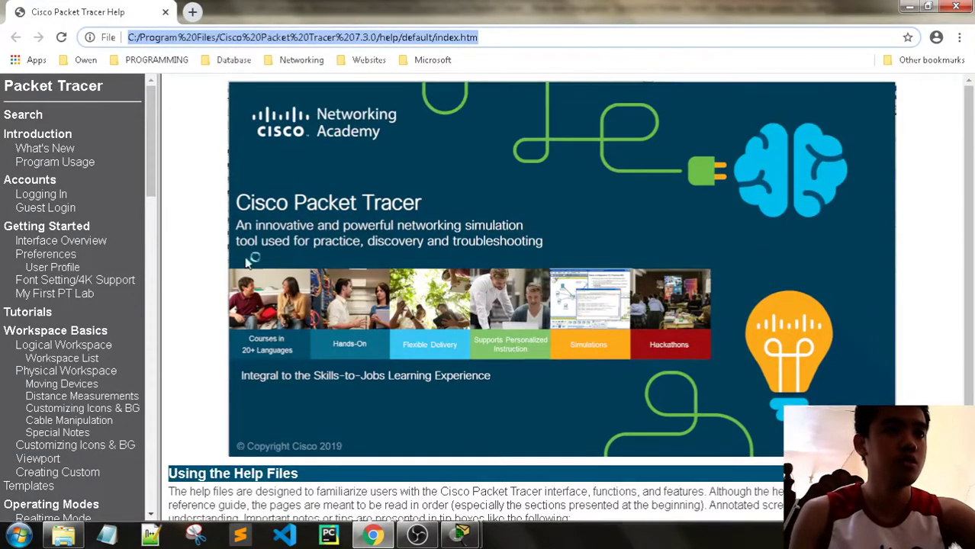
left_click(46, 149)
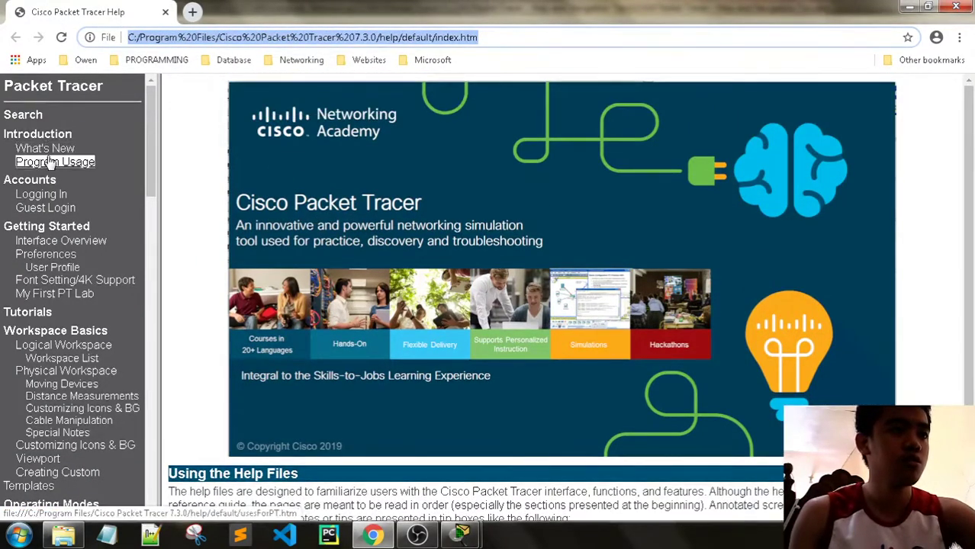
scroll(82, 215, "down", 2)
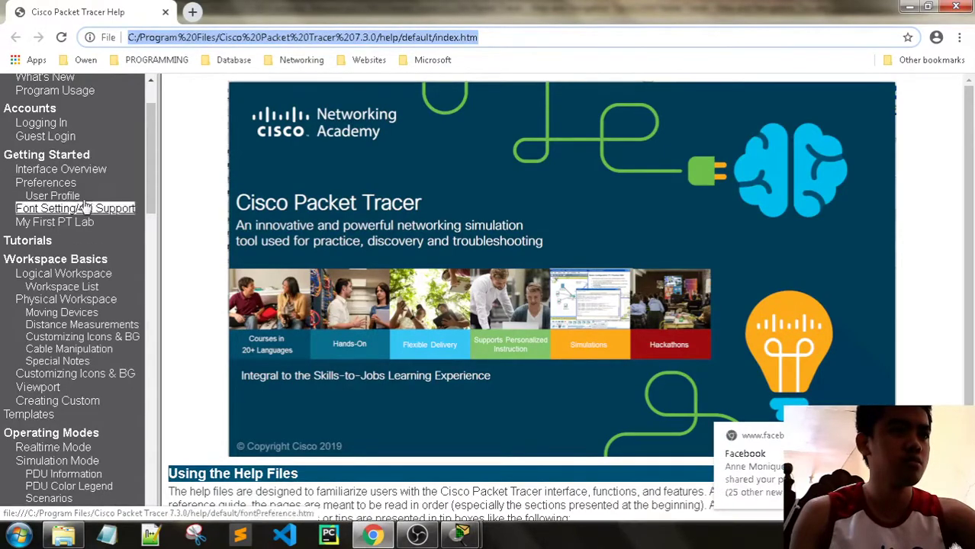
left_click(72, 171)
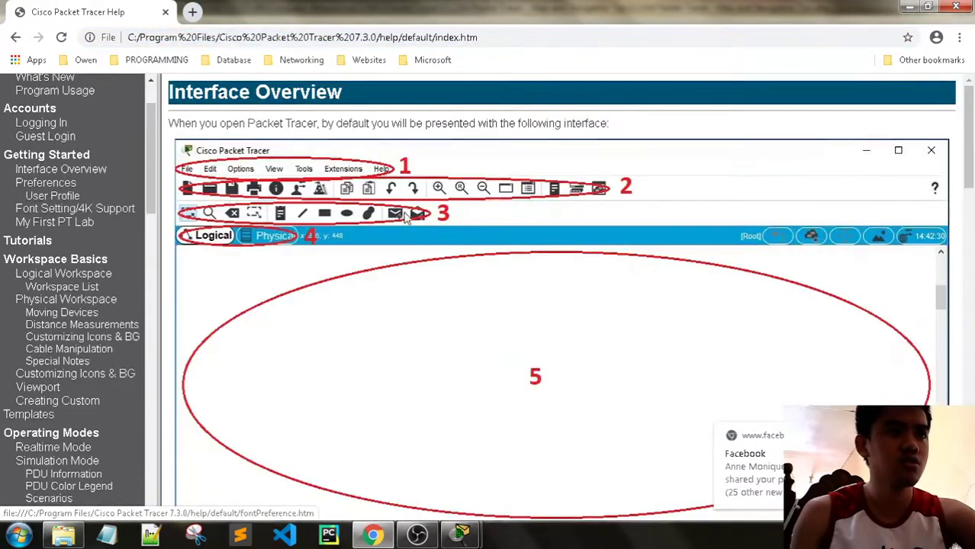
scroll(467, 238, "down", 10)
scroll(467, 238, "down", 3)
scroll(467, 238, "up", 3)
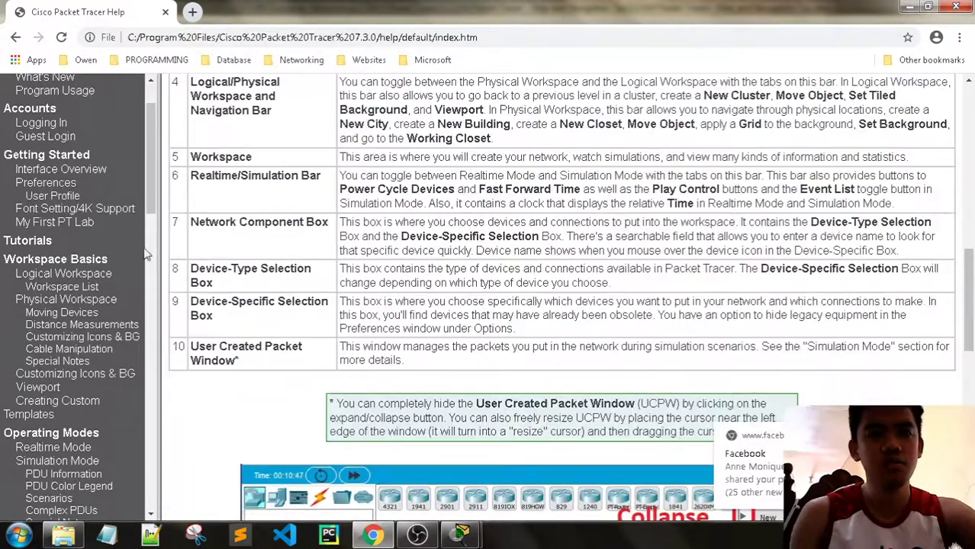
scroll(69, 229, "up", 2)
scroll(67, 210, "down", 4)
scroll(67, 206, "up", 2)
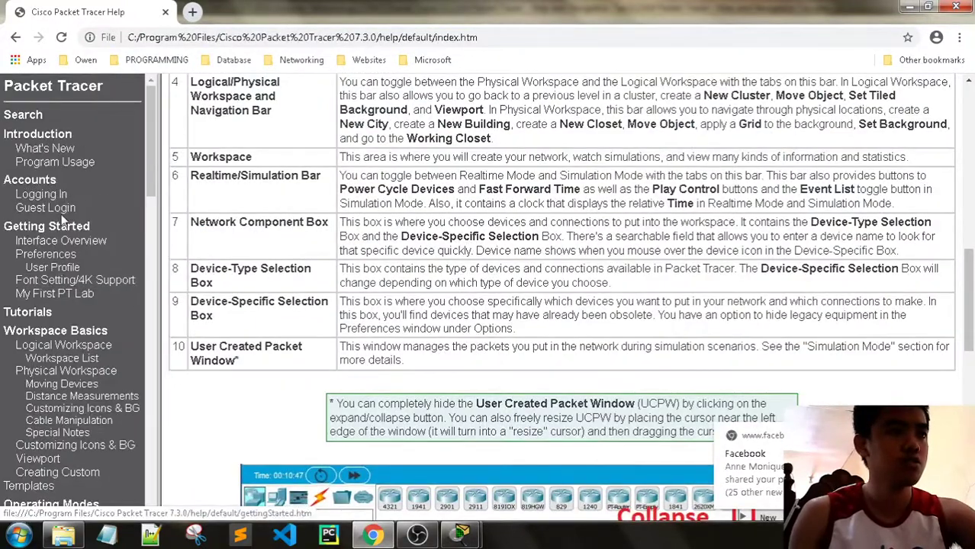
scroll(67, 221, "down", 2)
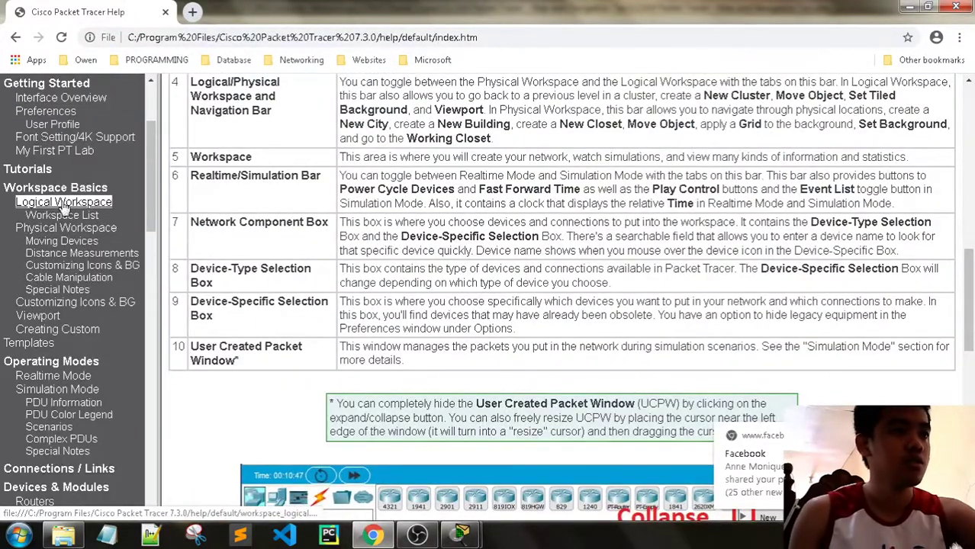
Browse the Workspace Basics, Logical Workspace and Physical Workspace pages, then the Routers module listings
left_click(80, 191)
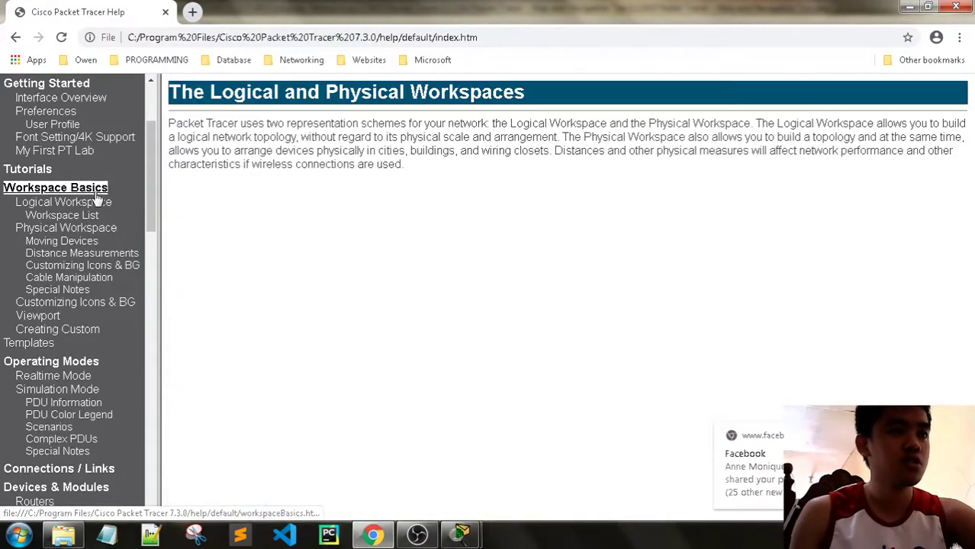
left_click(96, 200)
left_click(85, 229)
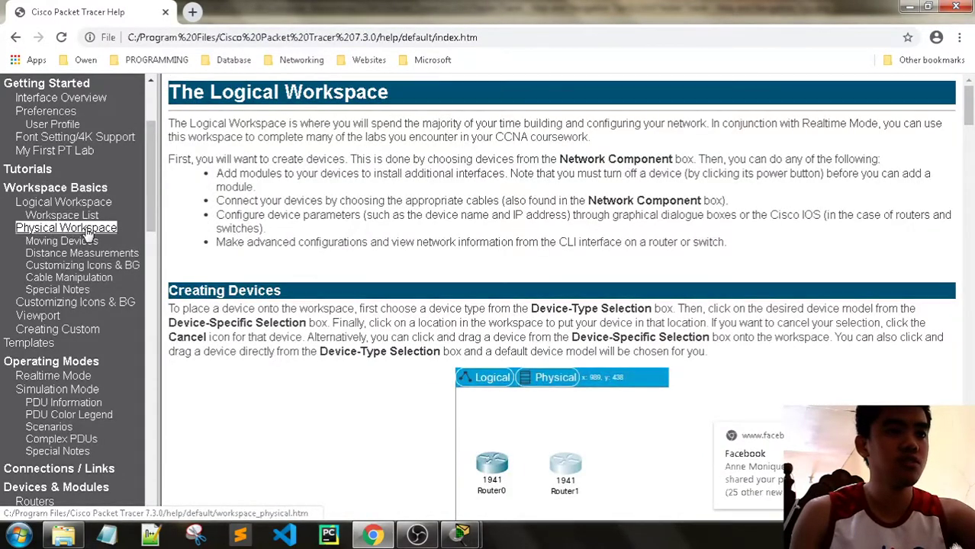
scroll(107, 275, "down", 3)
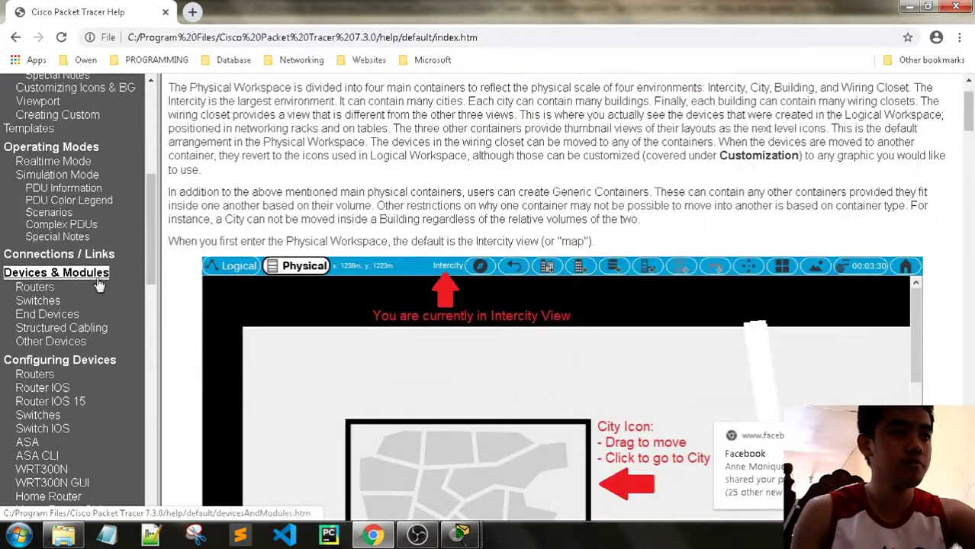
scroll(84, 267, "down", 1)
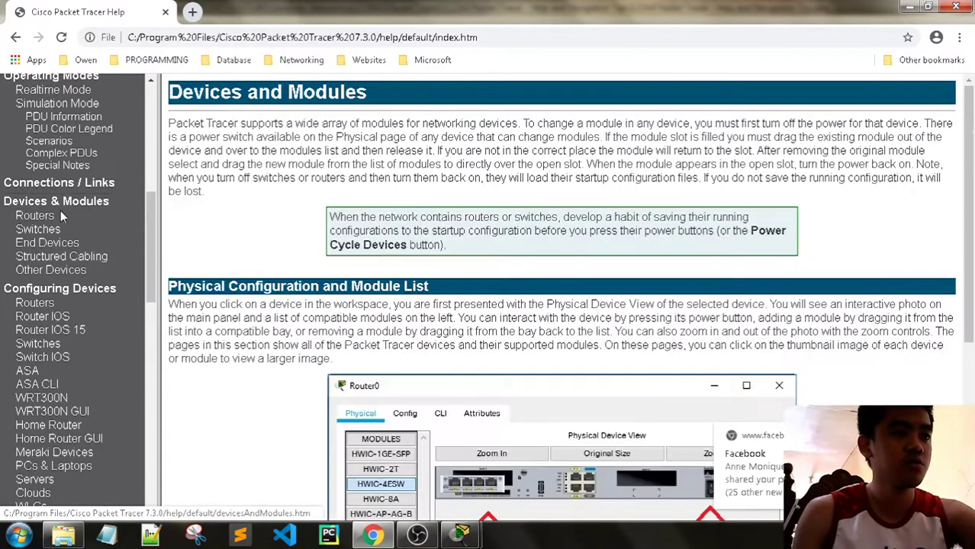
left_click(60, 212)
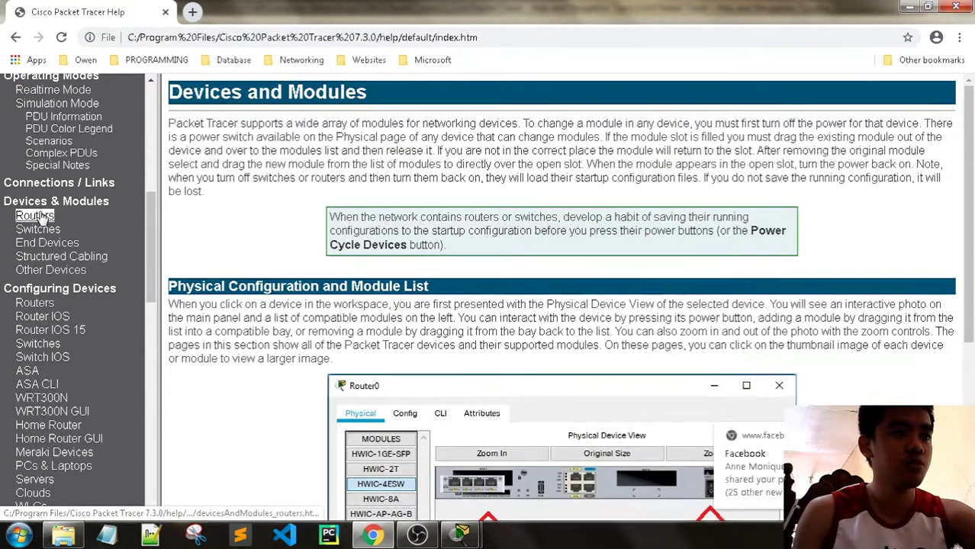
scroll(582, 256, "down", 3)
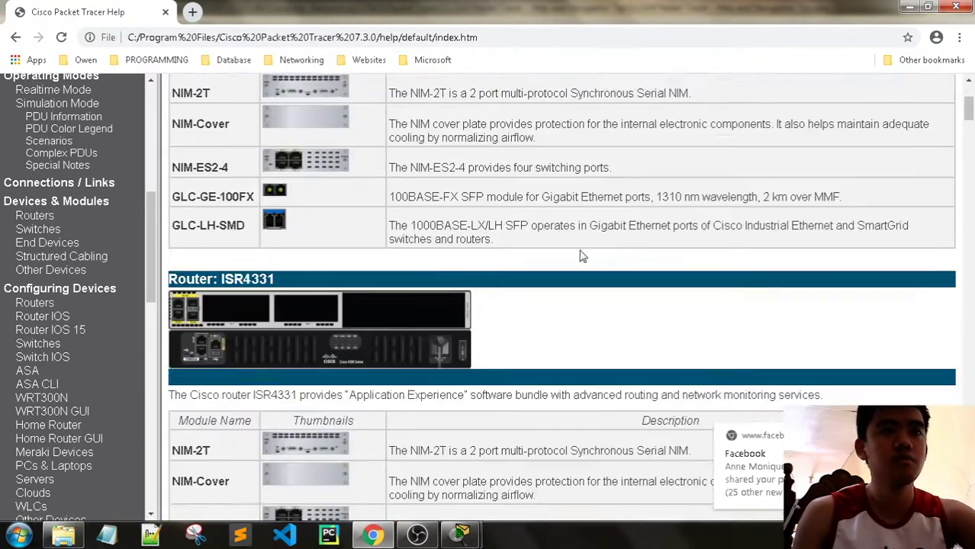
scroll(583, 257, "down", 2)
Briefly check the activity instructions, then close the help window
mouse_move(462, 535)
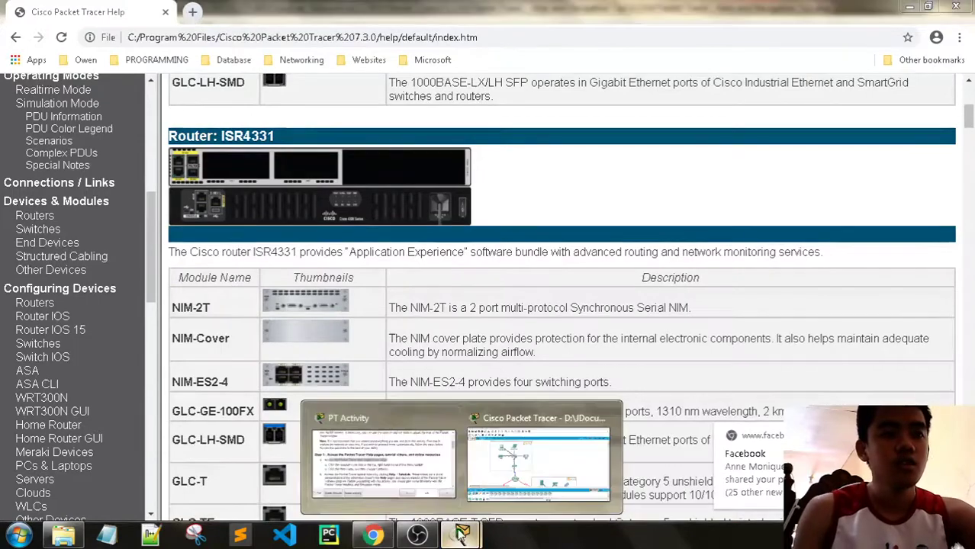
left_click(523, 454)
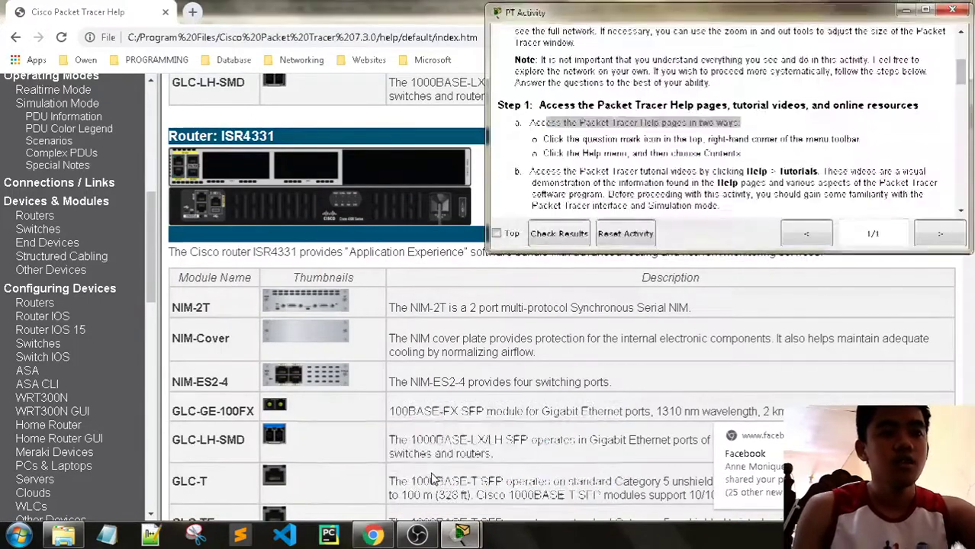
left_click(954, 8)
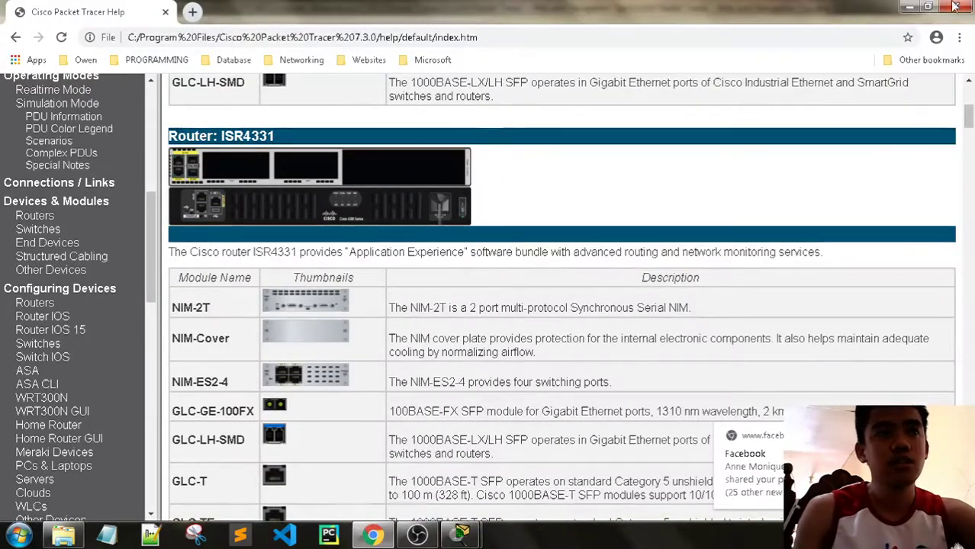
left_click(956, 6)
Open Help > Contents from the main workspace, glance at it, then close the help pages
left_click(762, 151)
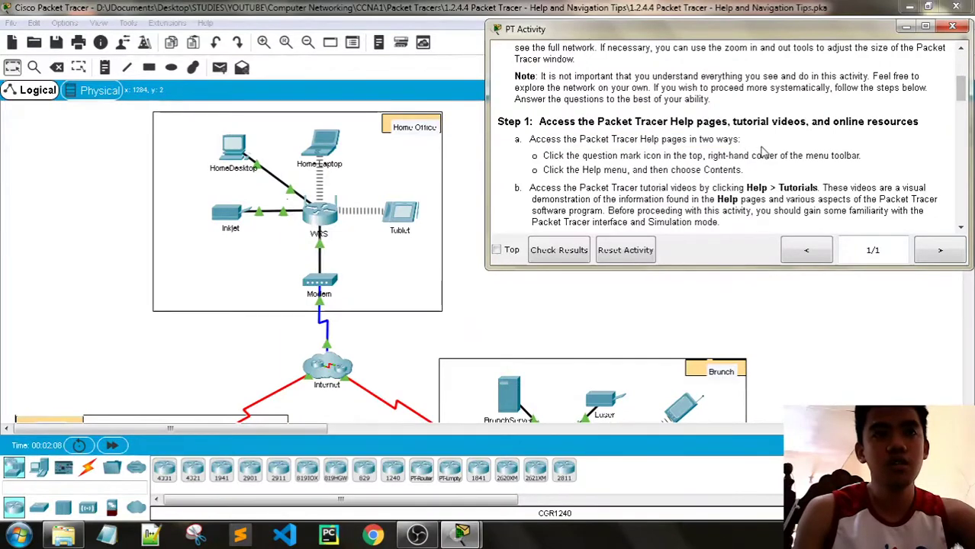
left_click(259, 16)
left_click(205, 22)
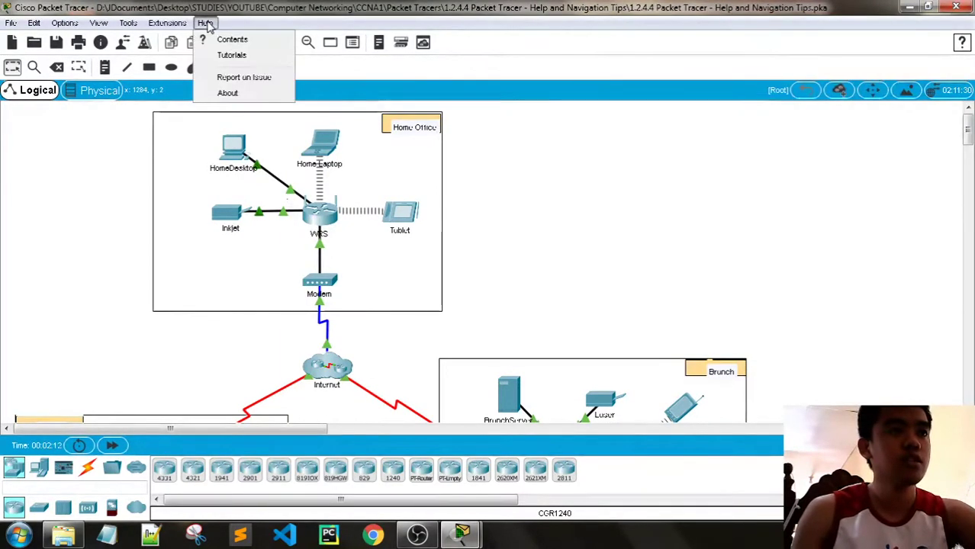
left_click(219, 42)
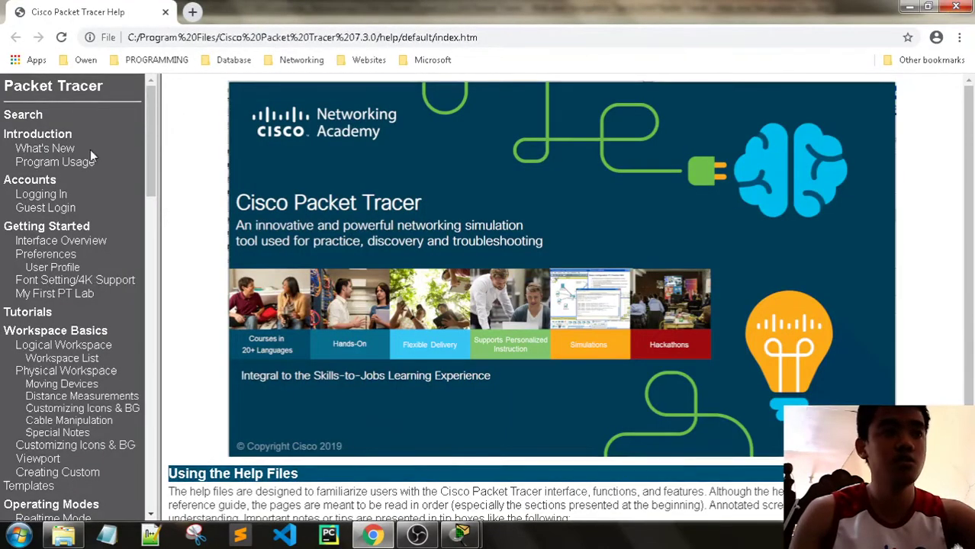
scroll(91, 156, "down", 5)
left_click(956, 7)
Scroll through the activity's Step 1 instructions, then open the Help menu in the main window
mouse_move(440, 532)
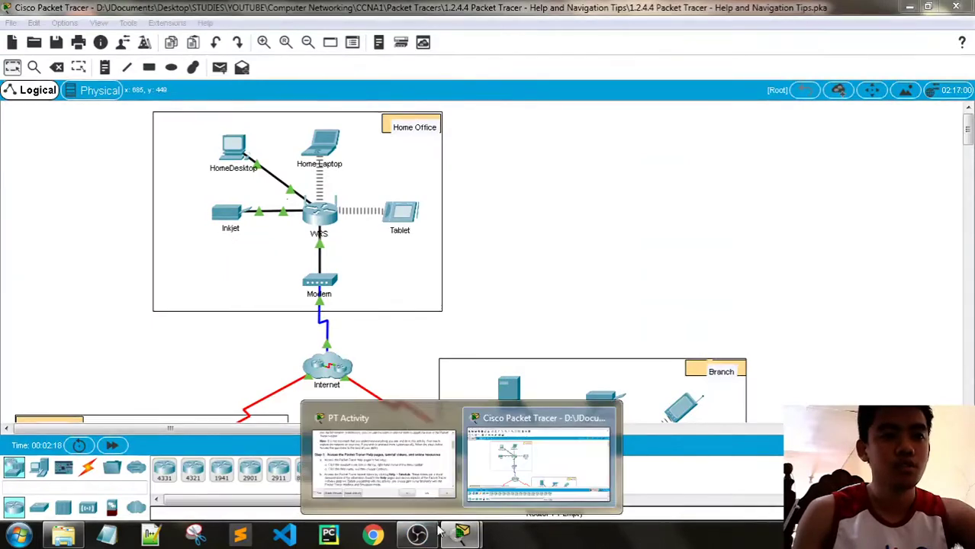
left_click(382, 458)
scroll(637, 162, "down", 1)
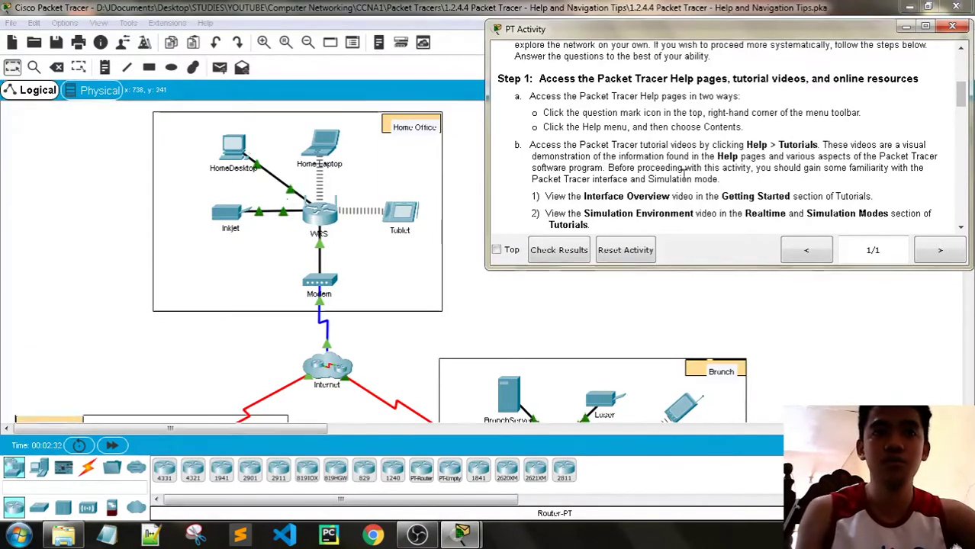
scroll(753, 167, "down", 1)
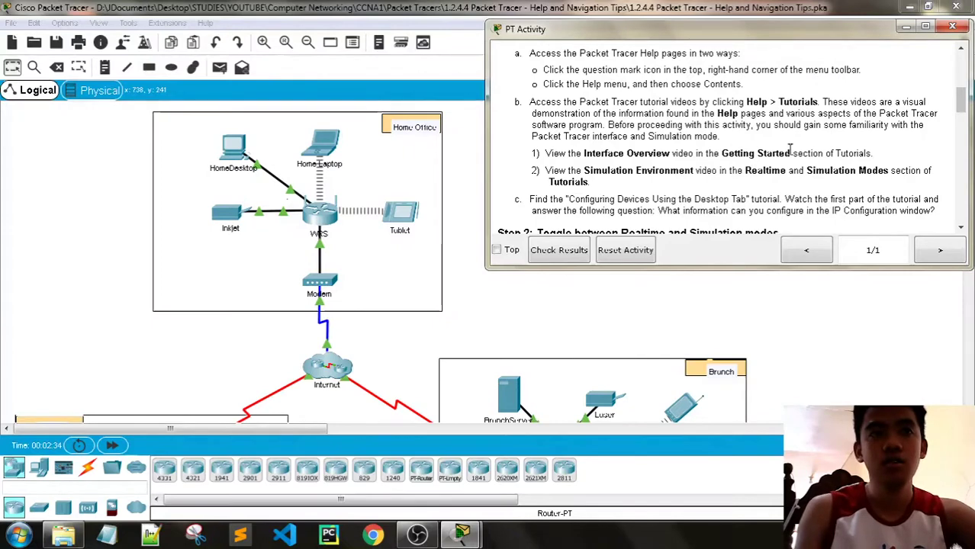
left_click(363, 18)
left_click(205, 23)
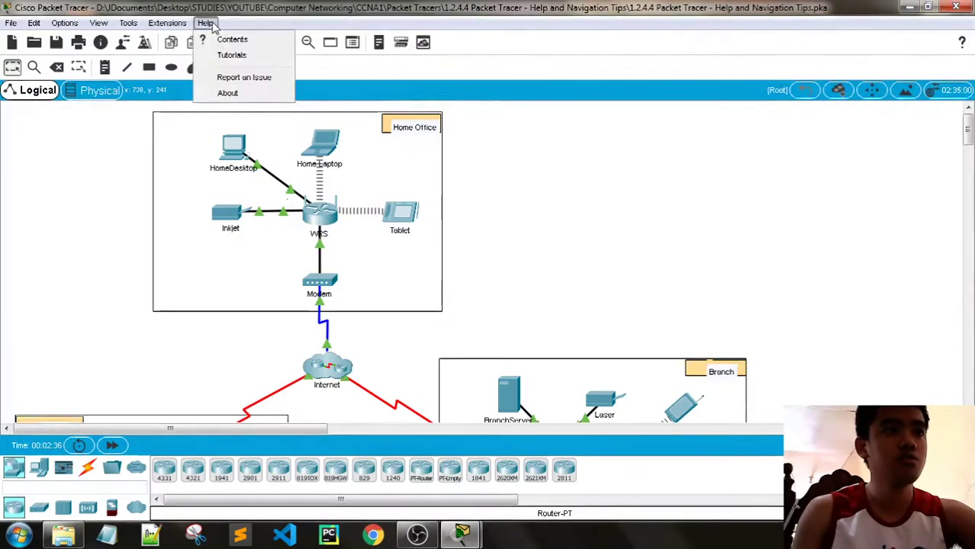
Open Help > Tutorials and start playing the 1-1 Interface Overview video
left_click(227, 56)
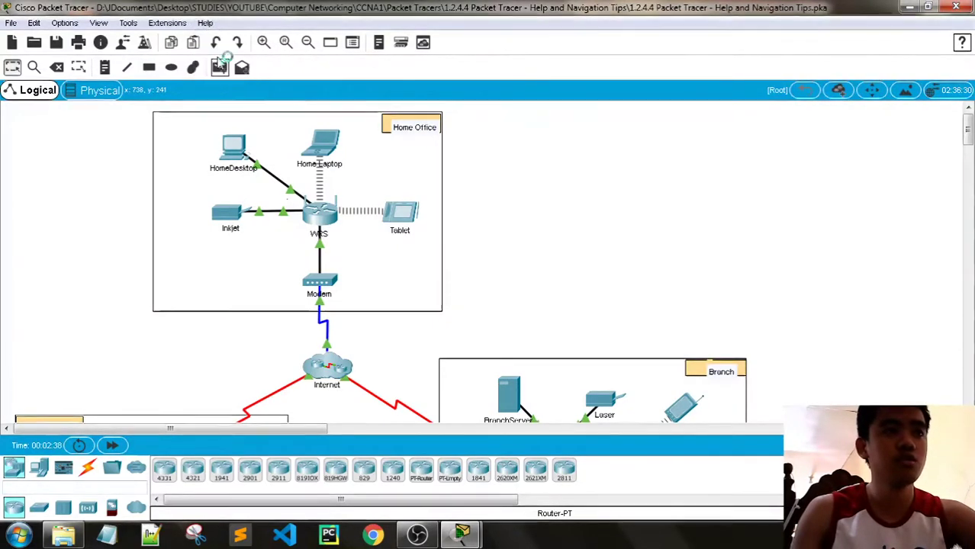
scroll(390, 179, "down", 3)
scroll(387, 181, "up", 3)
scroll(209, 214, "down", 1)
scroll(183, 199, "up", 1)
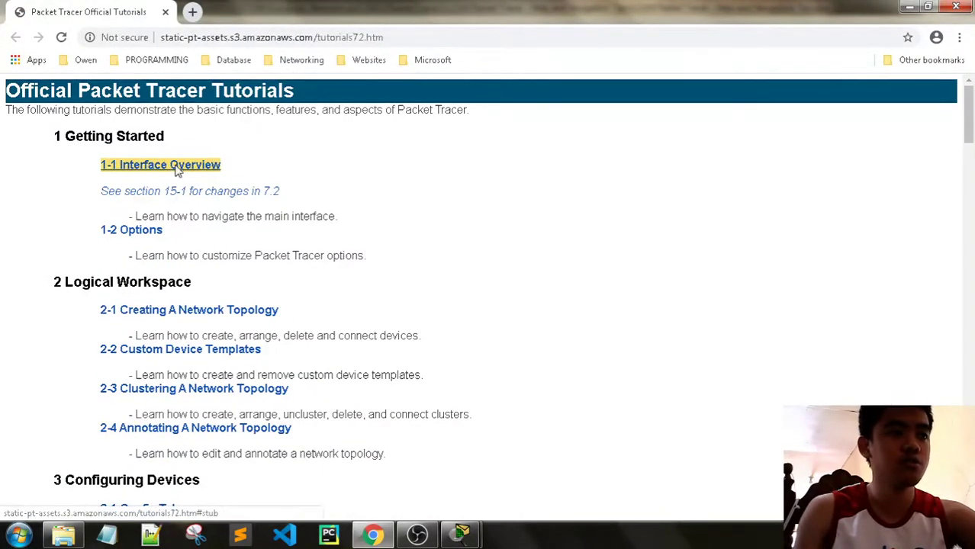
left_click(171, 169)
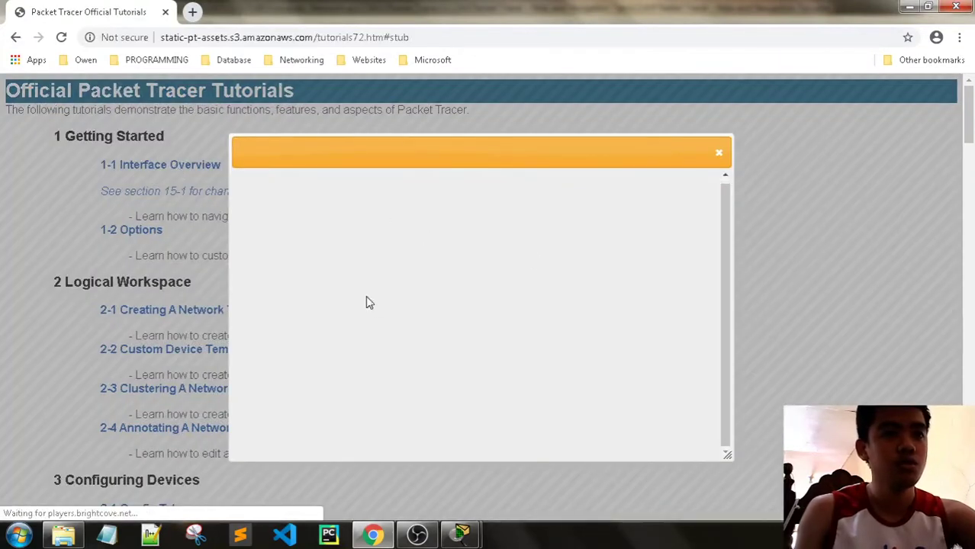
scroll(509, 316, "down", 2)
scroll(566, 322, "up", 2)
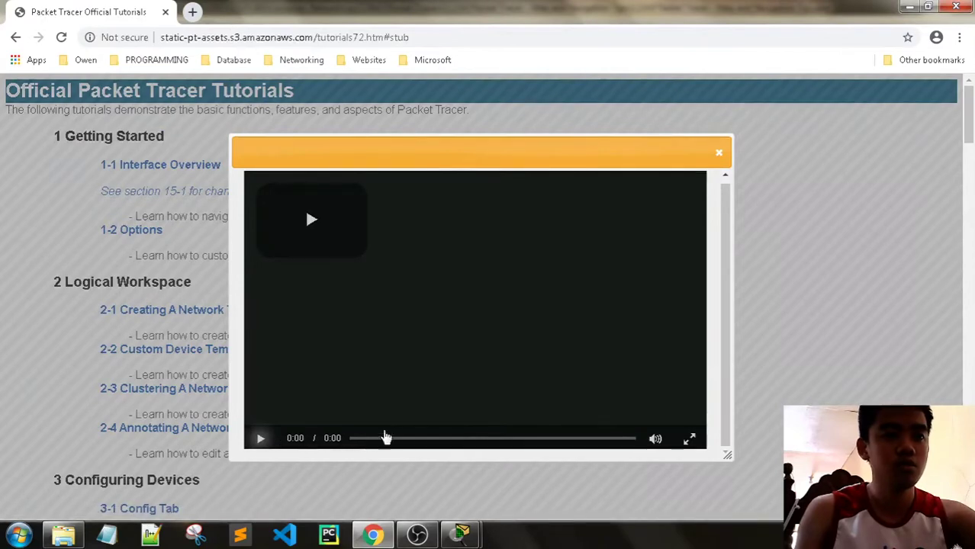
left_click(387, 438)
Check the Step 2 heading in the activity instructions, then close the tutorial video popup
mouse_move(461, 534)
left_click(424, 485)
scroll(646, 179, "down", 3)
scroll(634, 175, "up", 2)
scroll(615, 170, "up", 1)
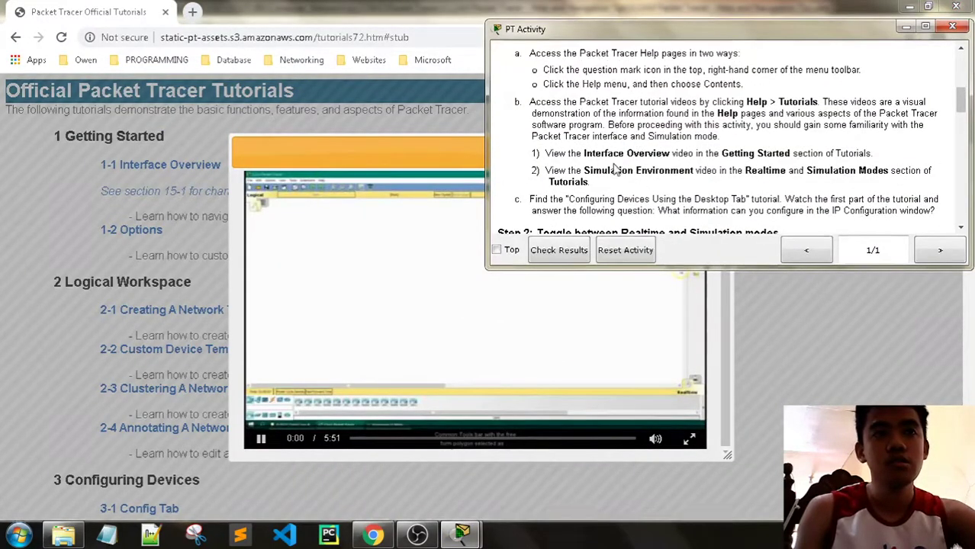
scroll(615, 169, "down", 3)
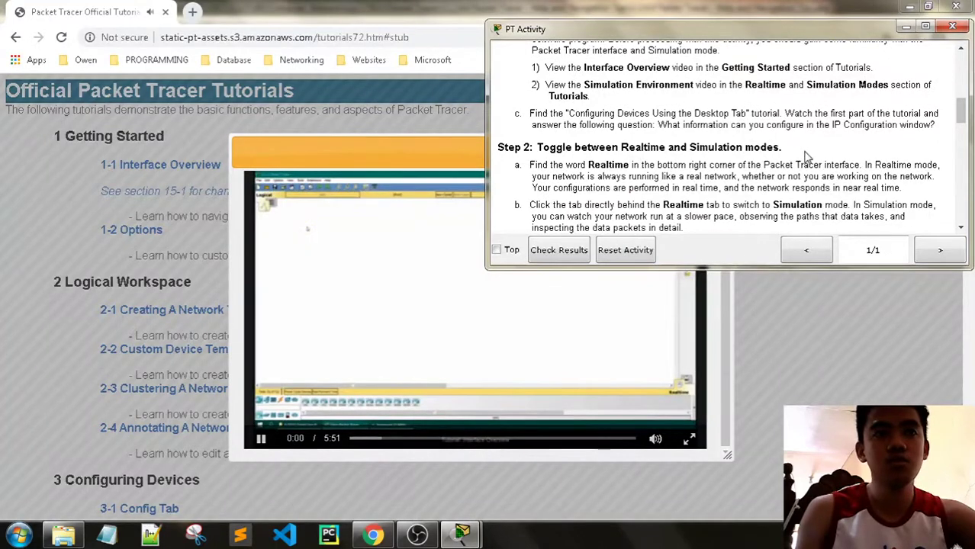
left_click_drag(808, 156, 681, 151)
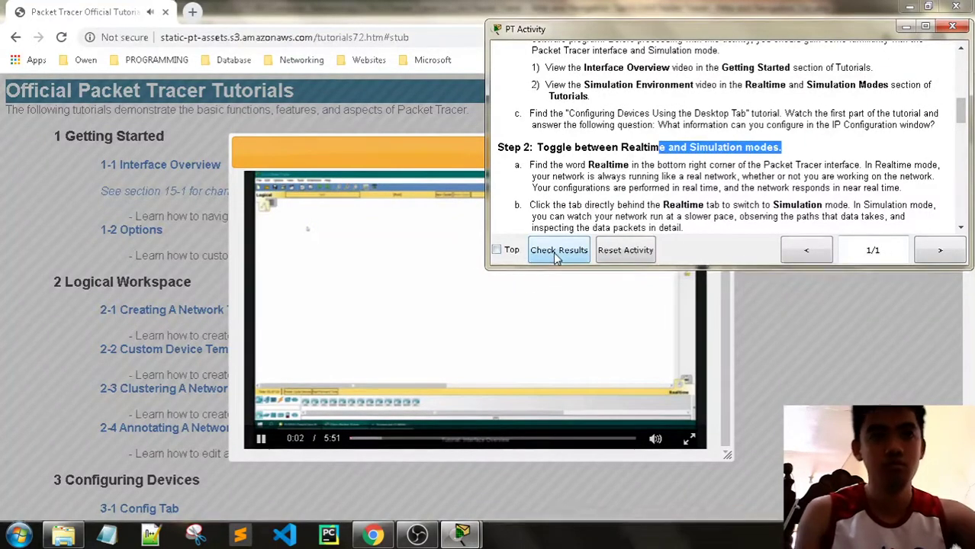
left_click(578, 277)
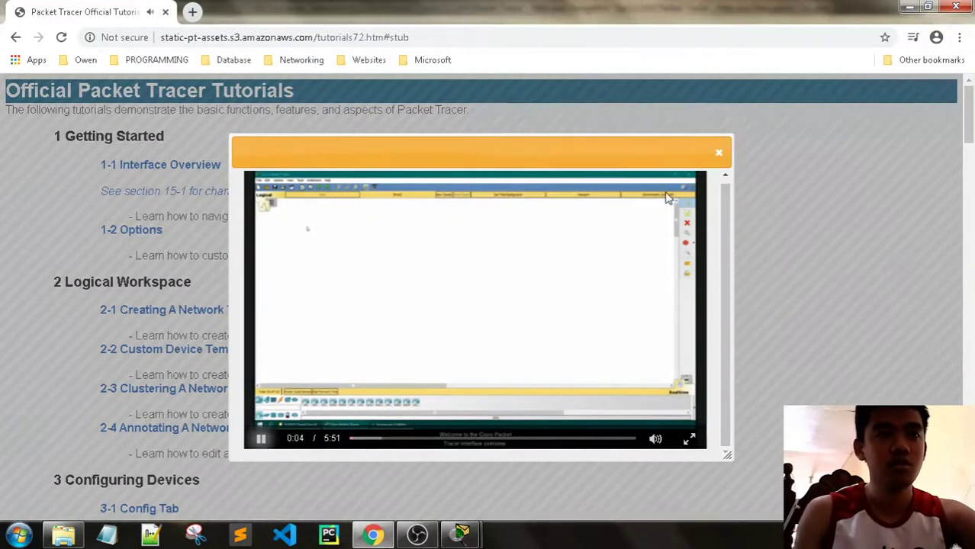
left_click(719, 152)
Open the 2-3 Clustering A Network Topology video from the tutorials list, then close its popup
scroll(347, 317, "down", 1)
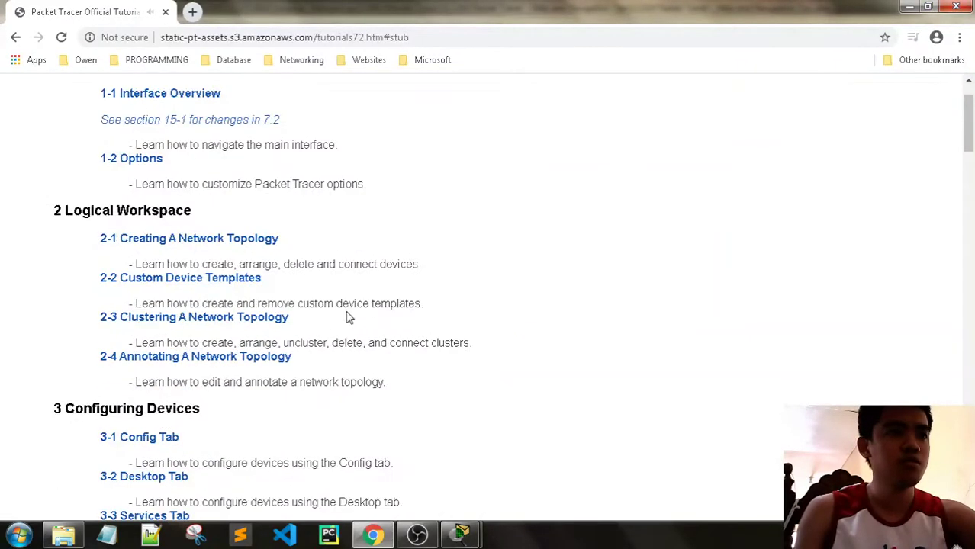
scroll(320, 320, "down", 2)
scroll(252, 322, "up", 1)
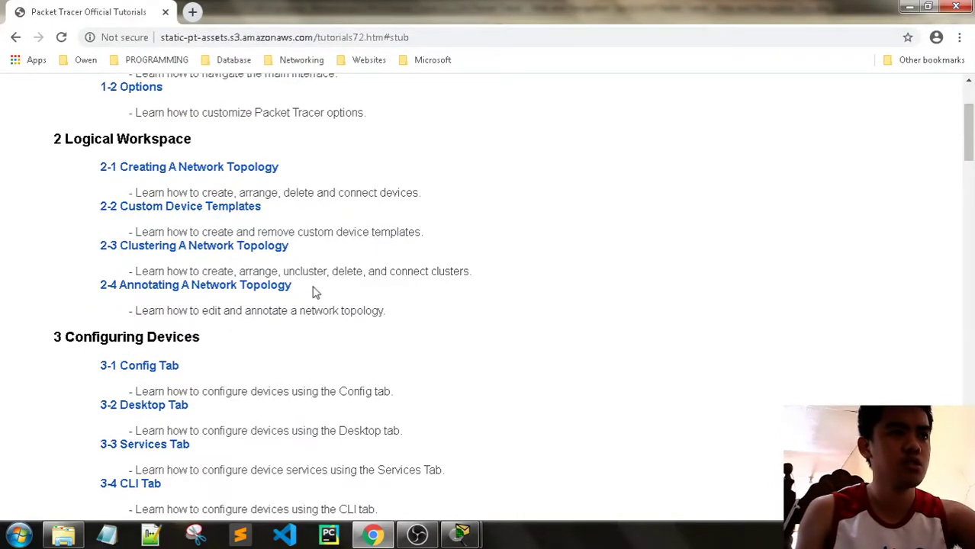
left_click(214, 246)
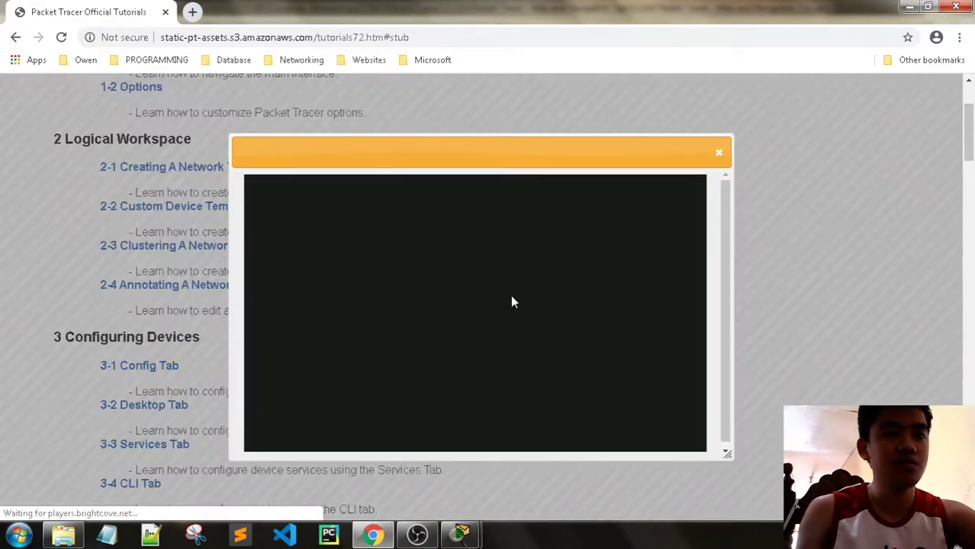
scroll(566, 291, "down", 1)
scroll(570, 292, "up", 2)
scroll(822, 299, "down", 1)
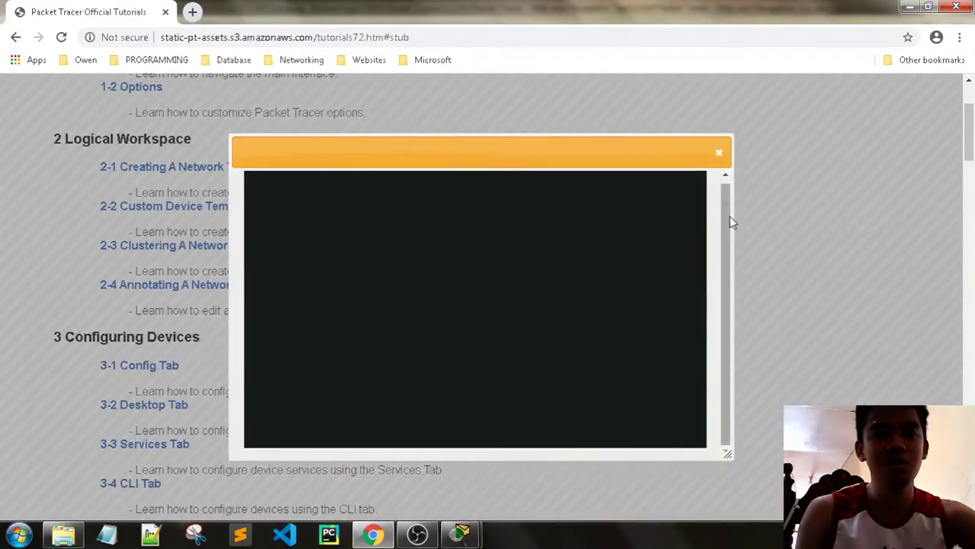
left_click(718, 153)
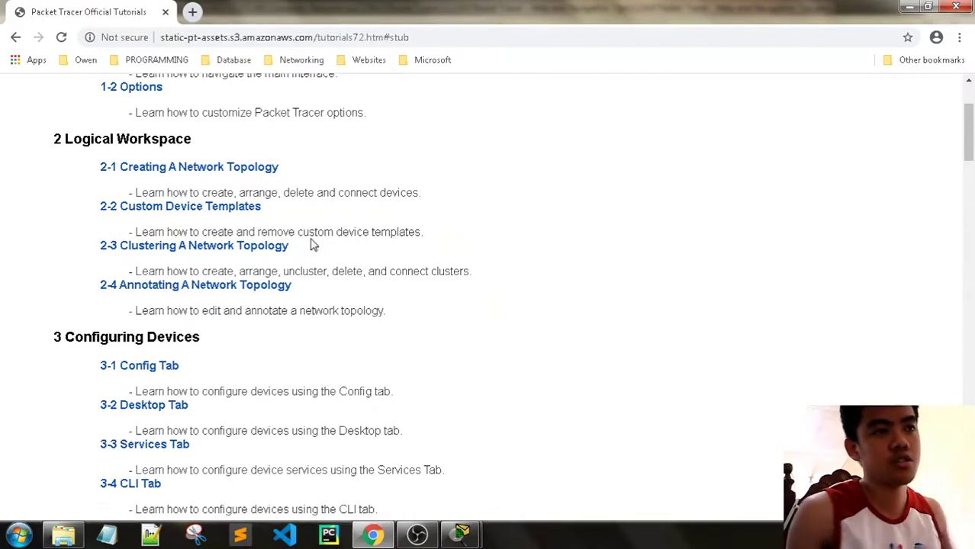
Scroll through the tutorial sections down to Activity Wizard, then close Chrome
scroll(386, 262, "down", 3)
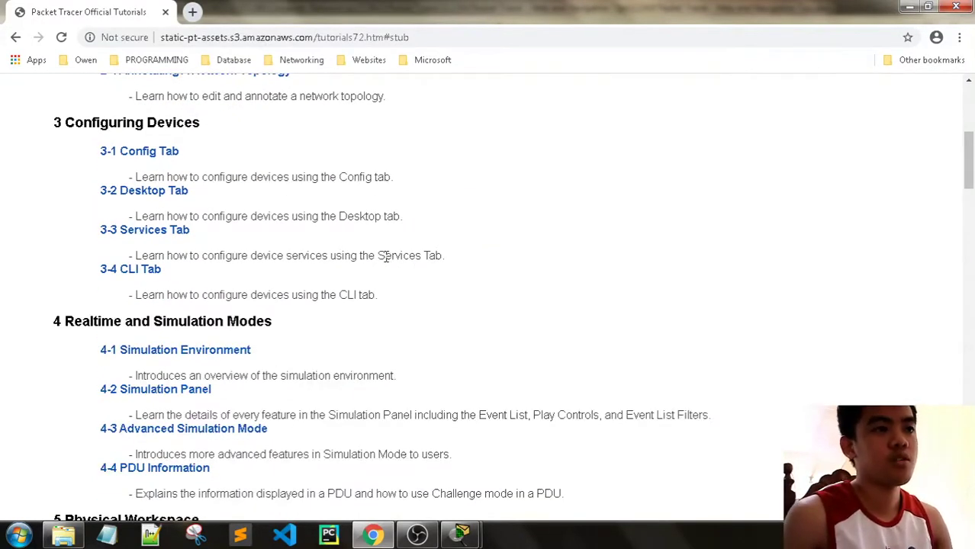
scroll(387, 257, "down", 3)
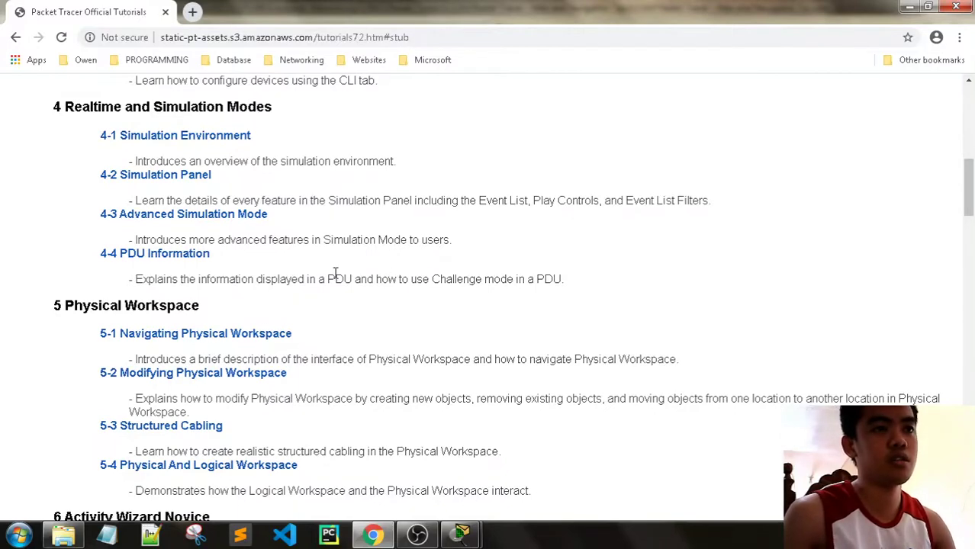
scroll(354, 258, "down", 3)
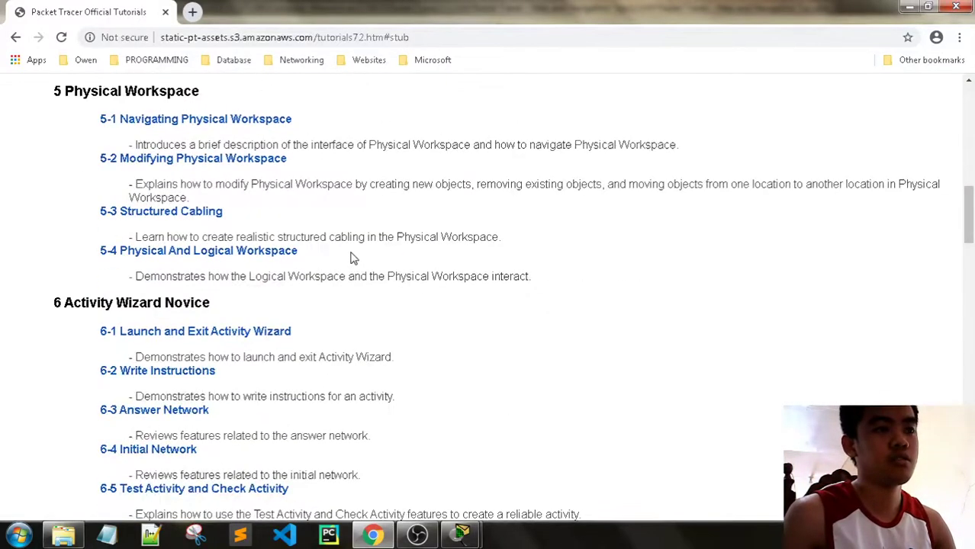
scroll(354, 258, "down", 8)
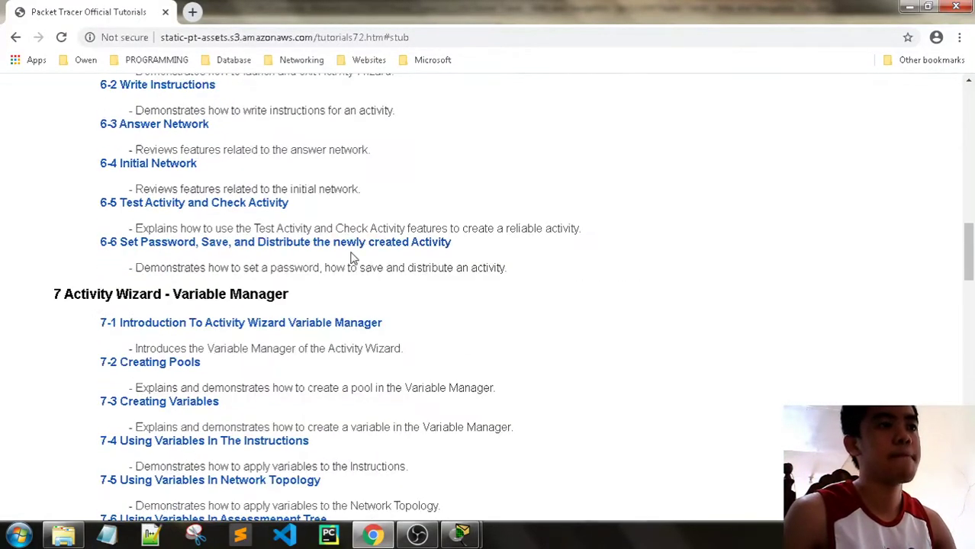
left_click(958, 9)
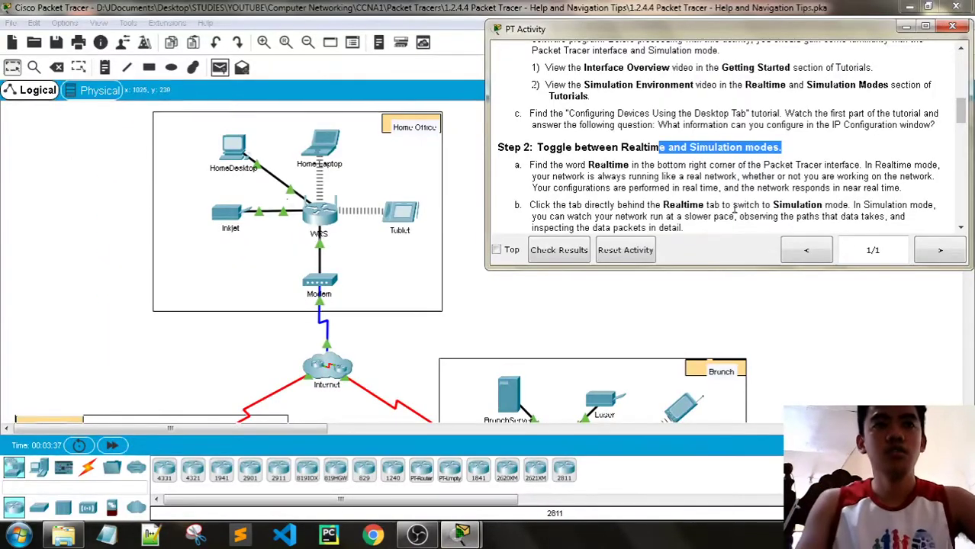
Read Step 2 of the activity on Realtime versus Simulation mode, highlighting key passages
left_click(690, 152)
left_click_drag(804, 151, 523, 148)
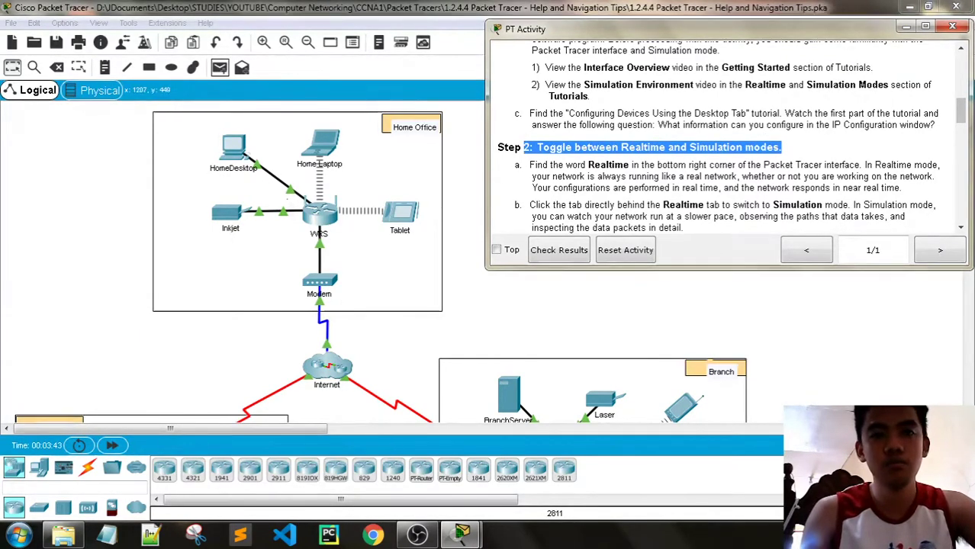
scroll(729, 156, "down", 1)
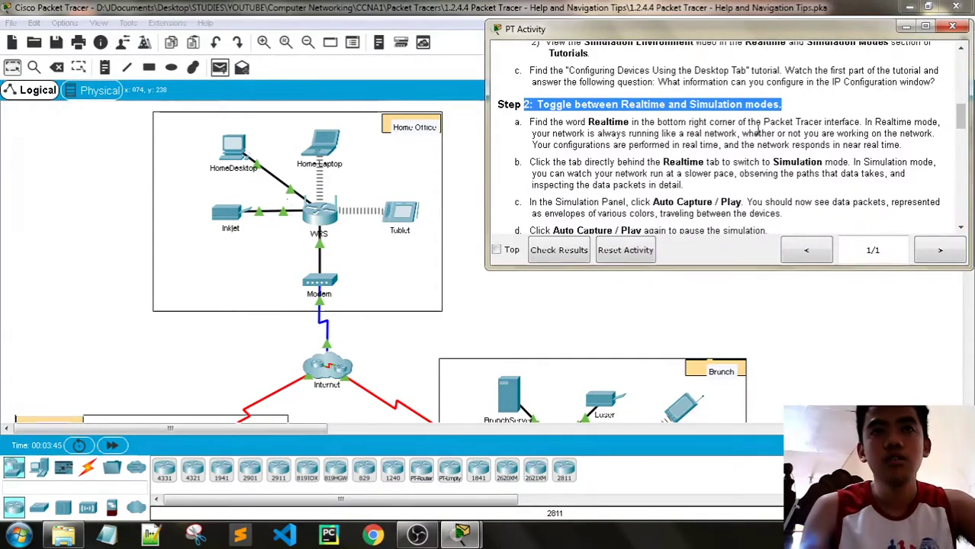
left_click_drag(863, 122, 580, 135)
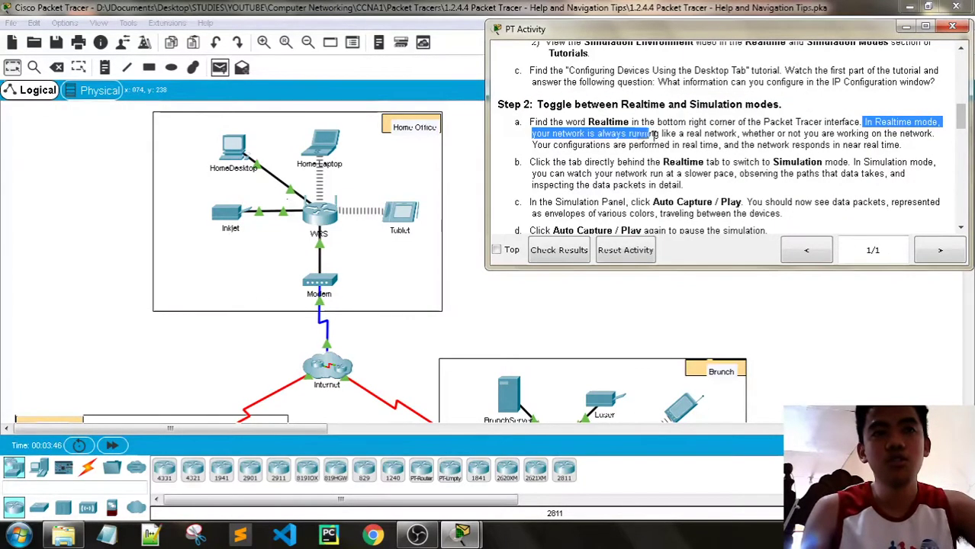
left_click_drag(739, 136, 742, 135)
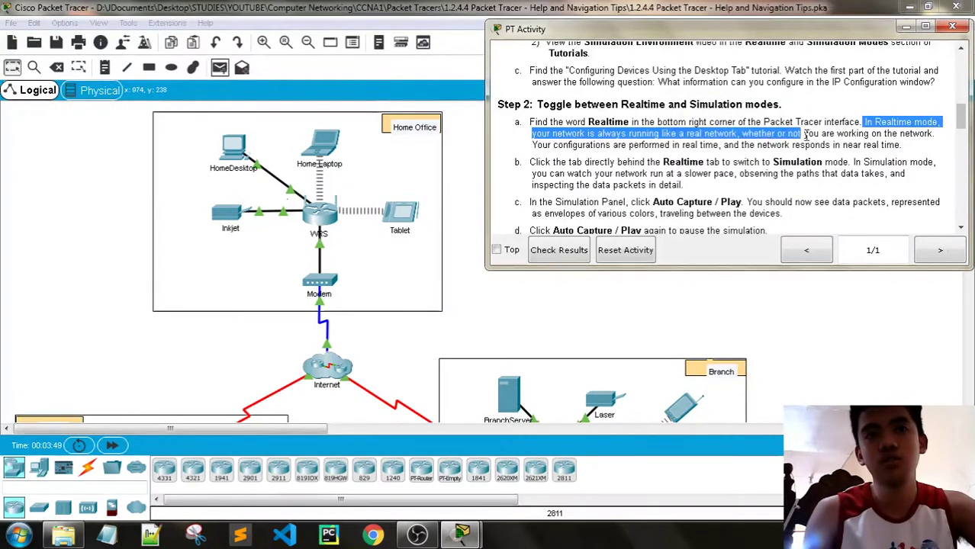
left_click_drag(861, 134, 595, 146)
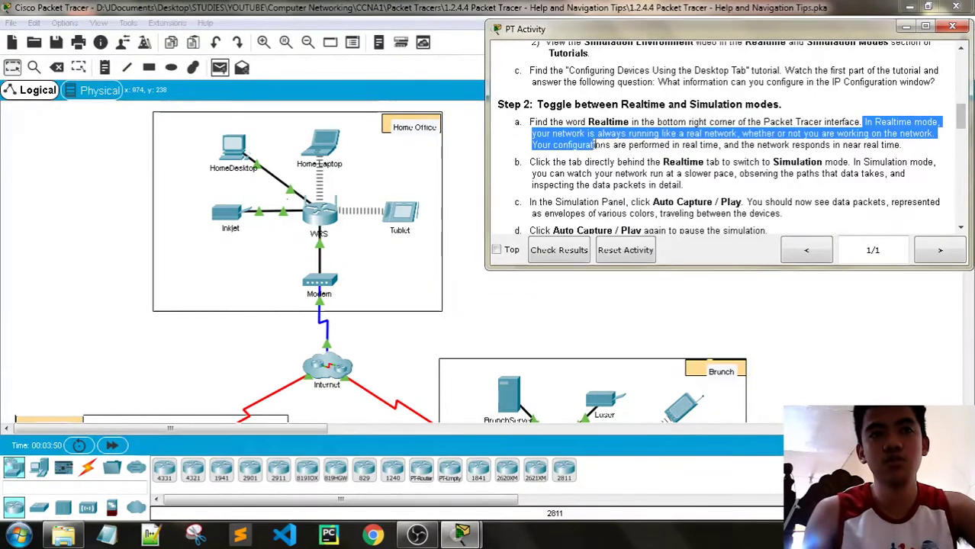
left_click_drag(668, 145, 913, 152)
left_click(914, 152)
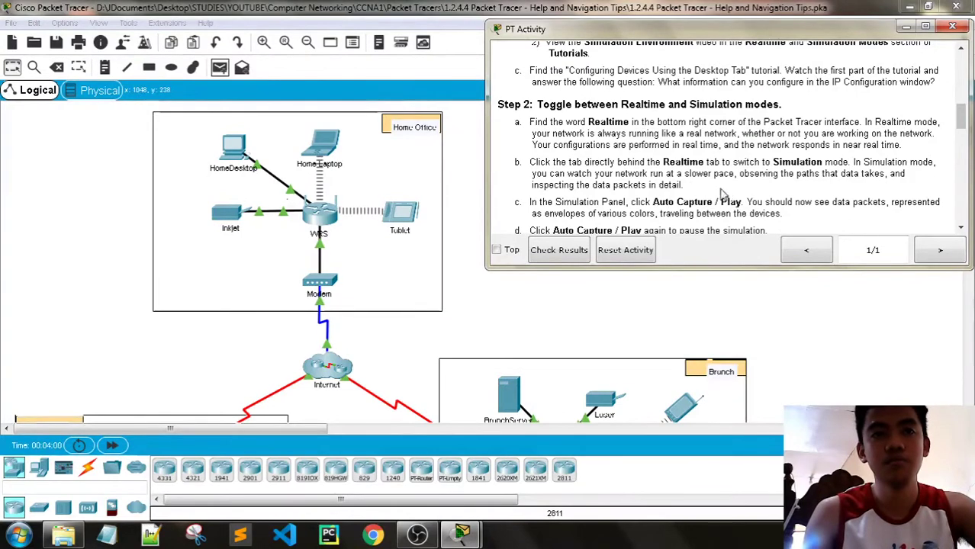
scroll(764, 168, "down", 1)
left_click_drag(531, 130, 675, 142)
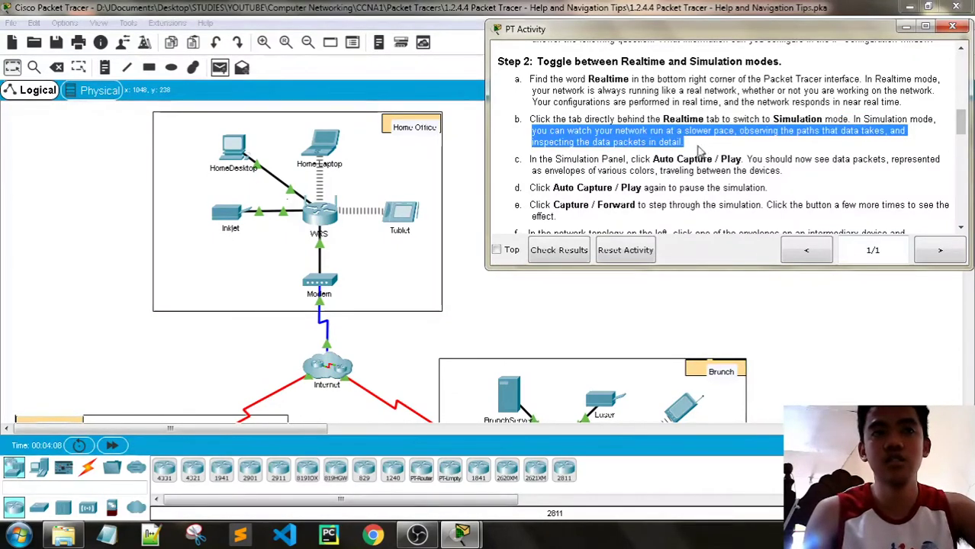
scroll(699, 156, "down", 1)
left_click(658, 100)
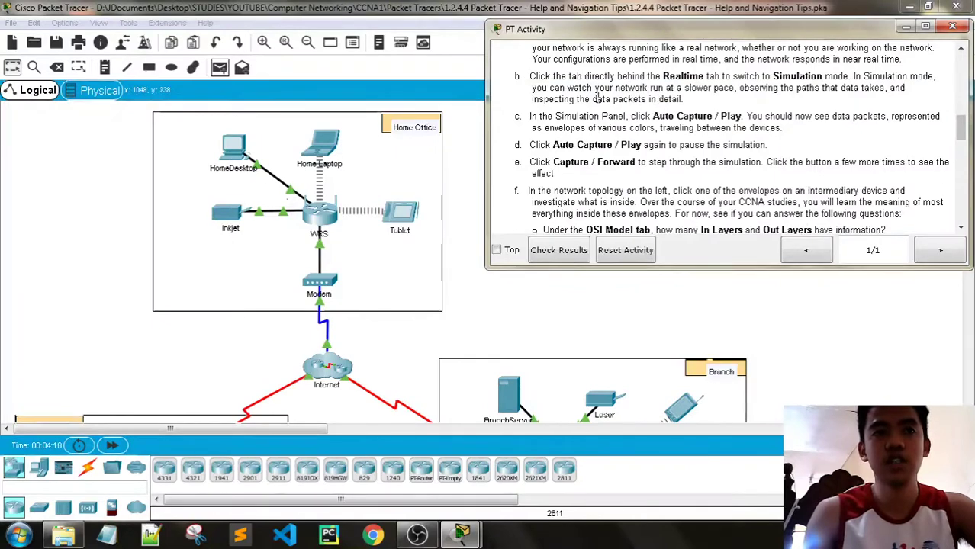
left_click_drag(595, 101, 678, 100)
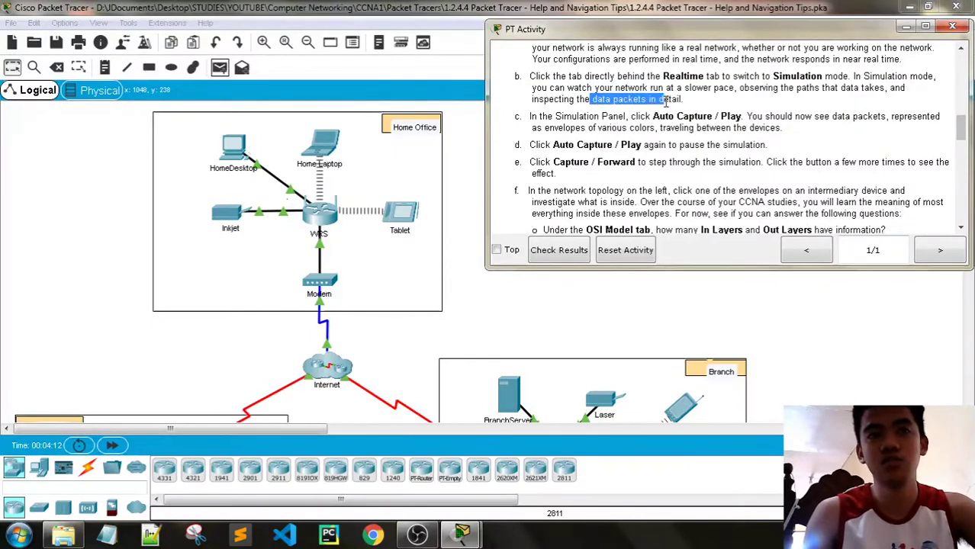
scroll(679, 159, "down", 3)
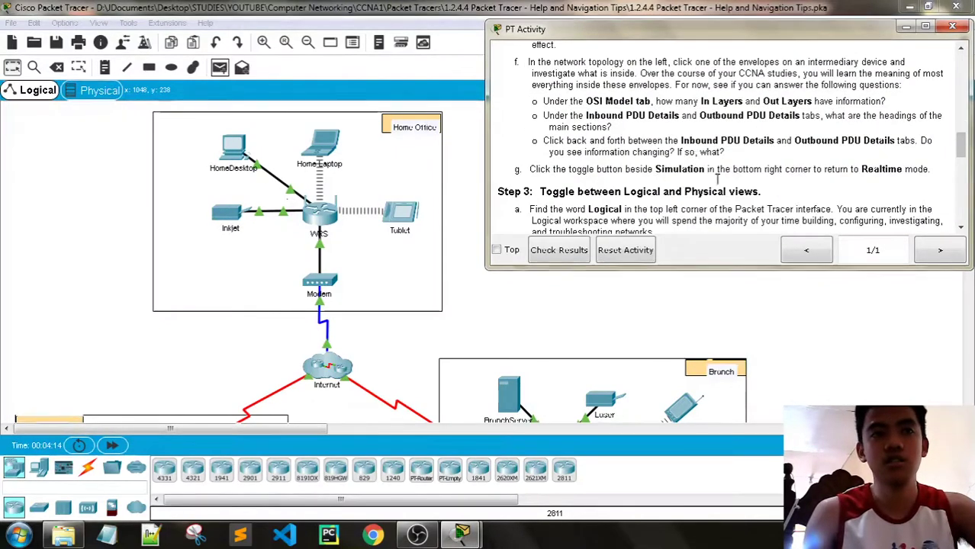
Switch to Simulation mode, play to capture STP events, and open the packet at S4
left_click(616, 360)
key("shift+s")
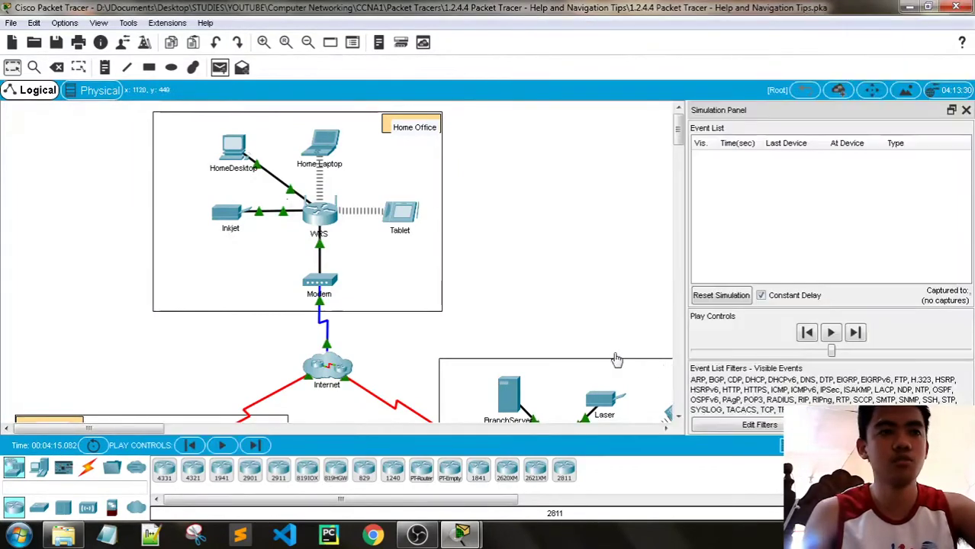
scroll(398, 322, "down", 4)
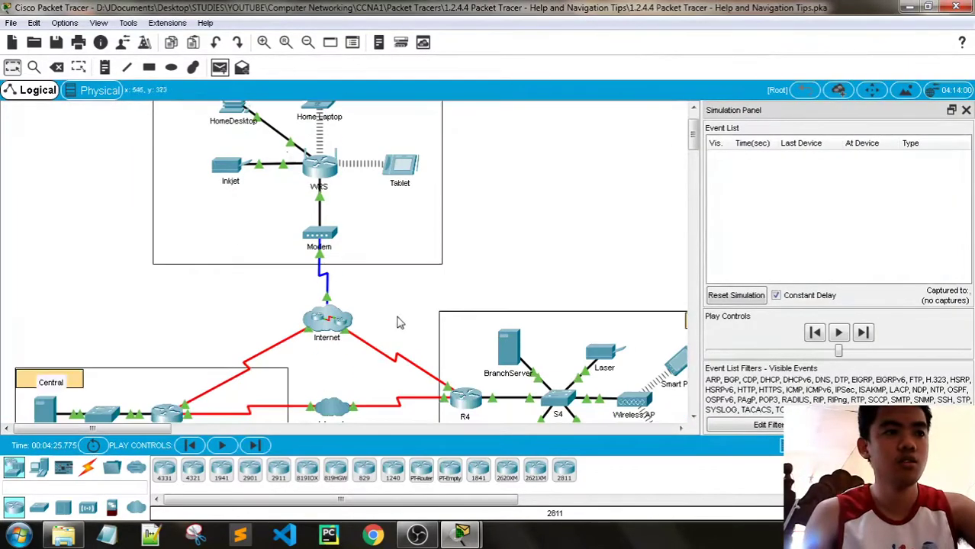
left_click(222, 445)
scroll(486, 327, "up", 2)
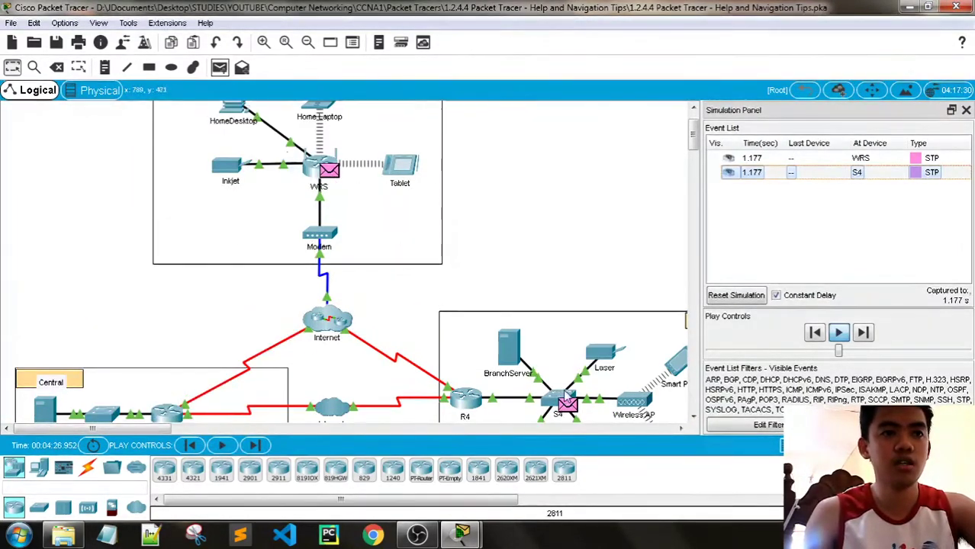
left_click(571, 407)
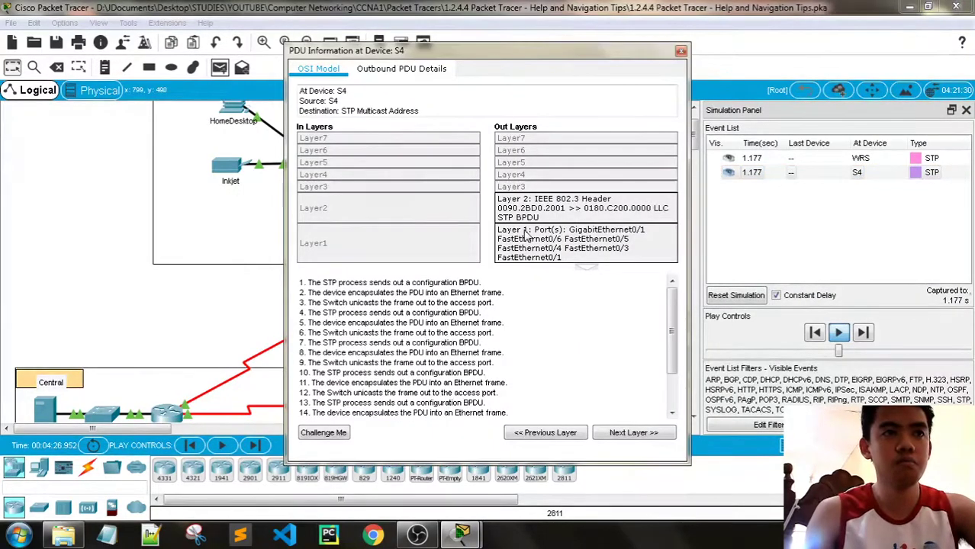
Resume the simulation, close S4's packet details and open the packet at IP Phone0
left_click_drag(672, 336, 604, 283)
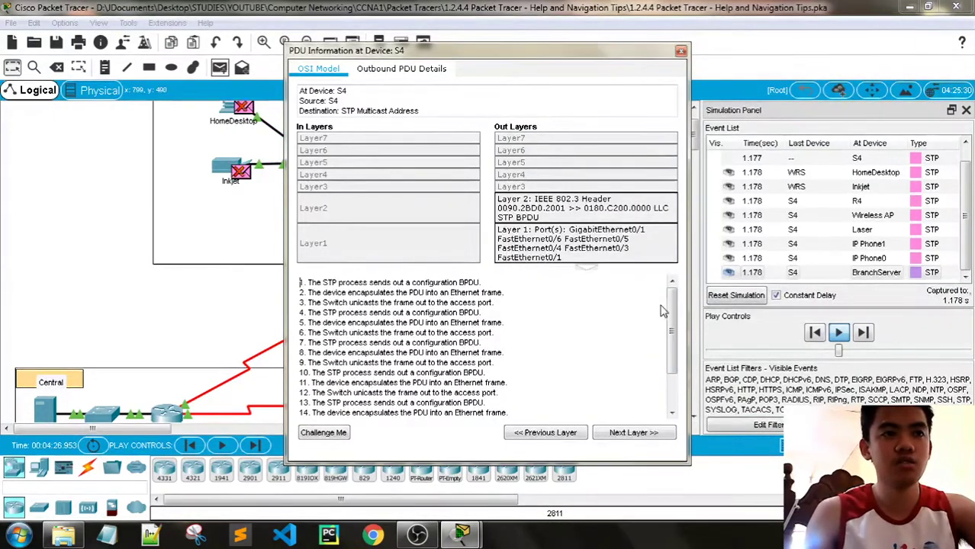
left_click(840, 333)
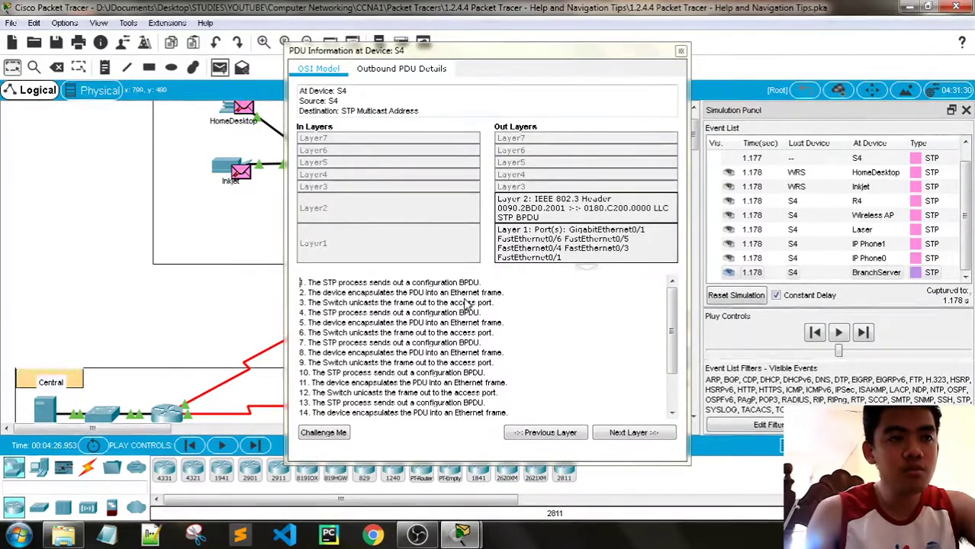
scroll(424, 343, "down", 2)
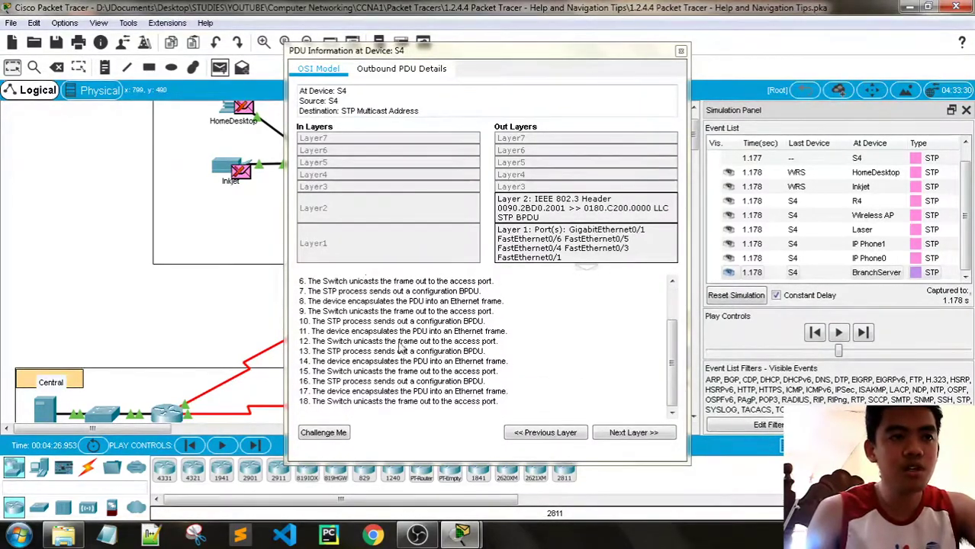
scroll(397, 345, "up", 2)
left_click(681, 51)
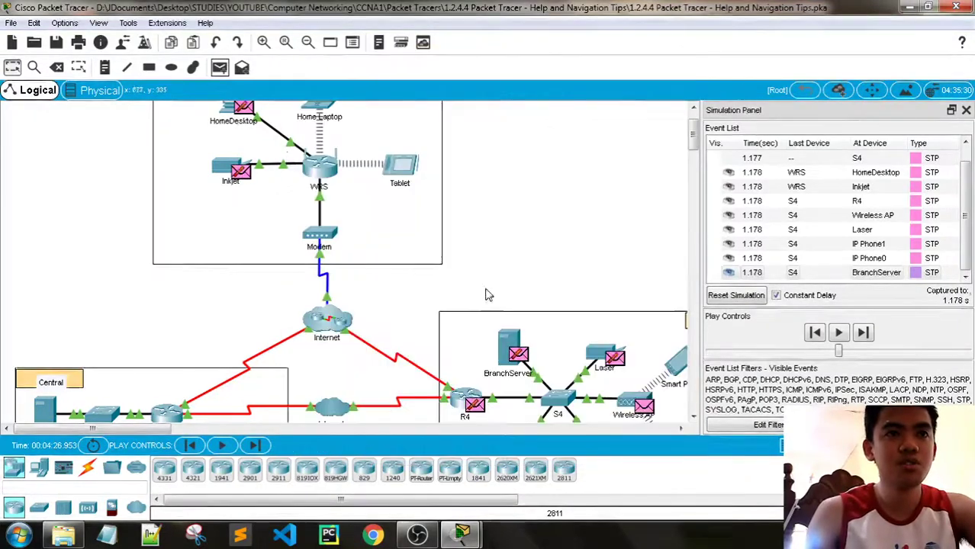
scroll(489, 305, "down", 5)
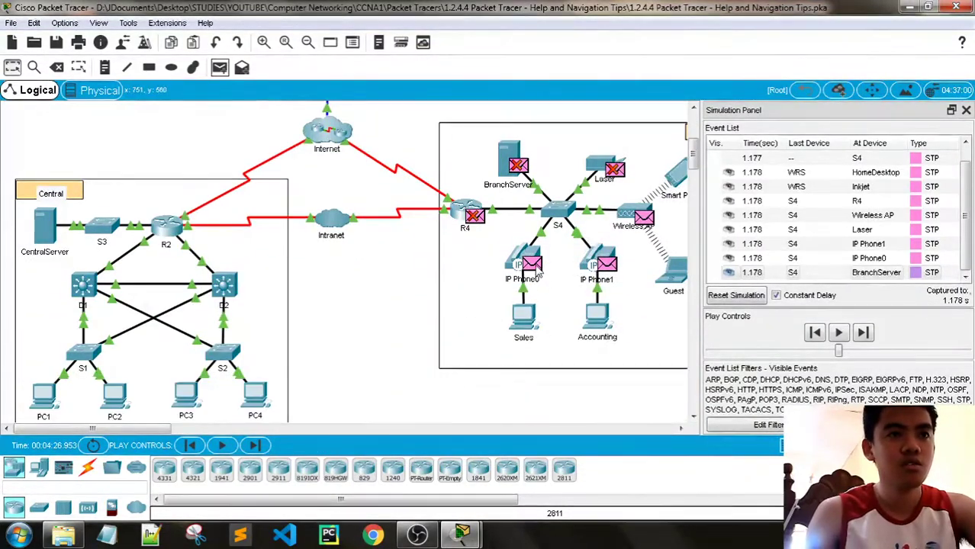
left_click(528, 265)
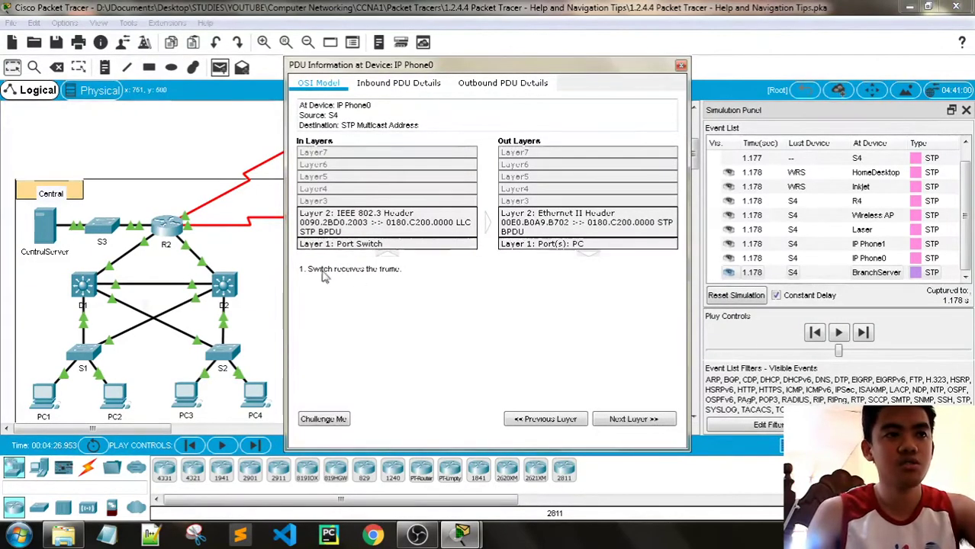
Run the simulation on to 1.185 s and step through IP Phone0's layer descriptions
left_click(841, 335)
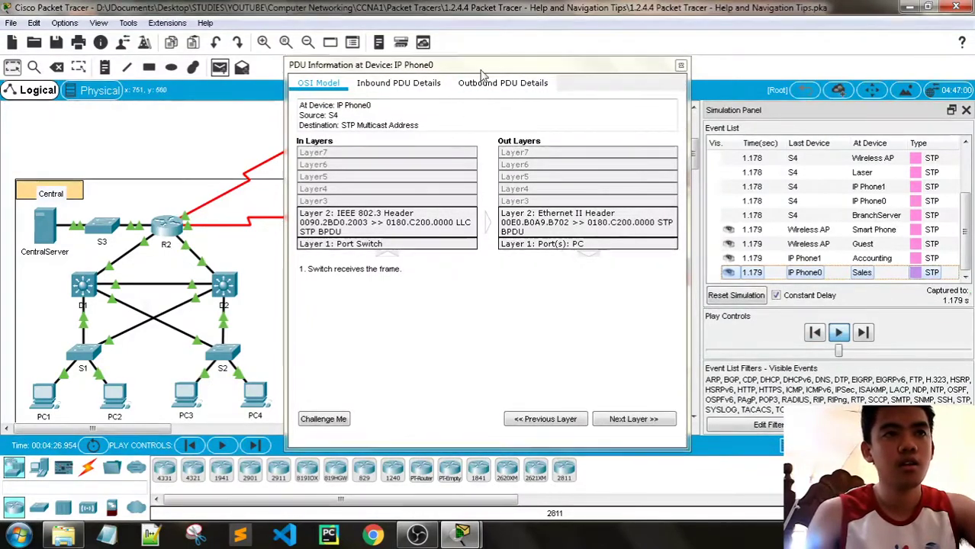
left_click_drag(470, 69, 294, 57)
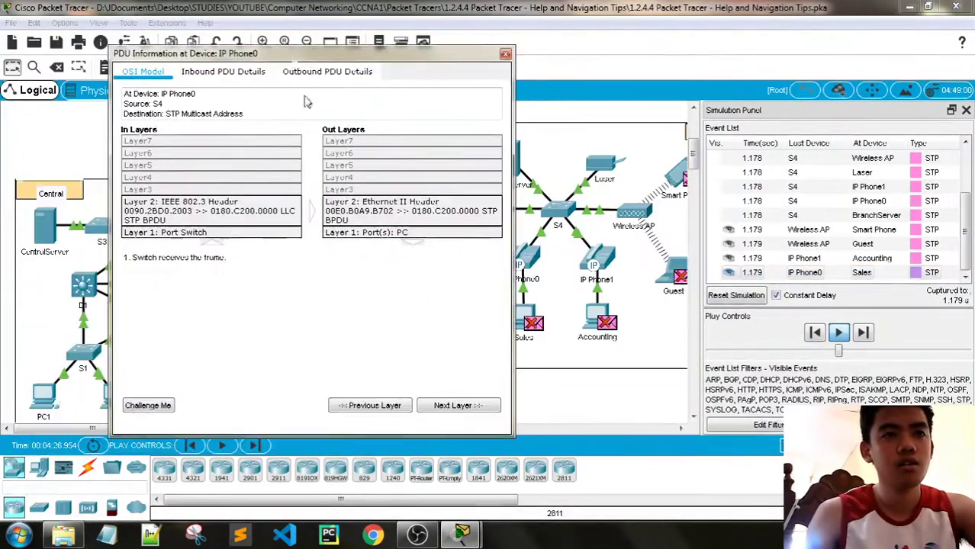
left_click(456, 407)
left_click(456, 406)
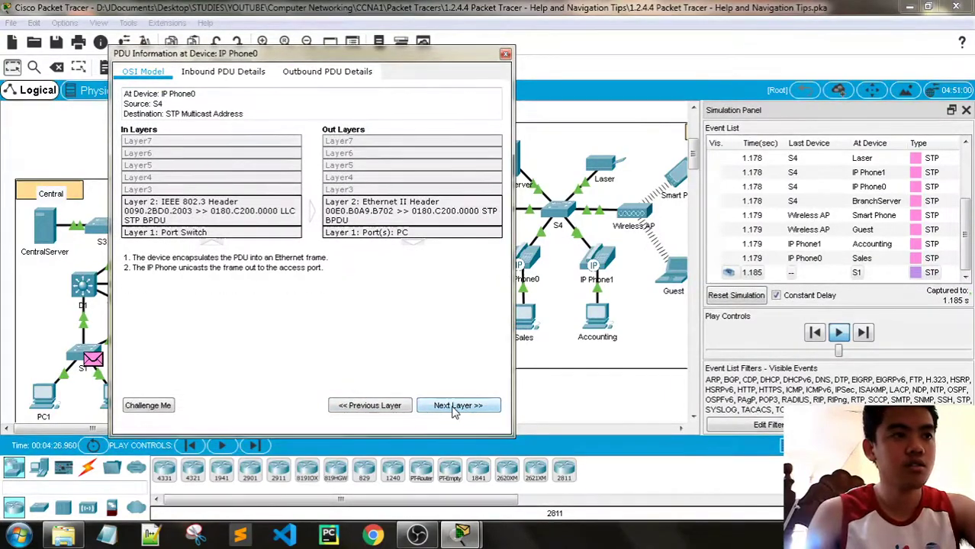
left_click(375, 406)
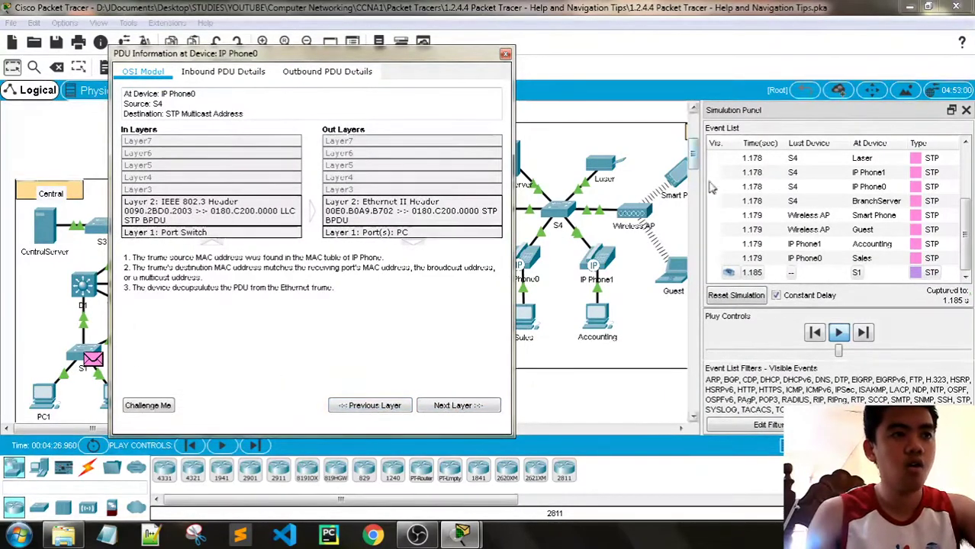
left_click_drag(233, 61, 297, 54)
Compare IP Phone0's Inbound and Outbound PDU Details, then close the packet dialog
left_click(288, 66)
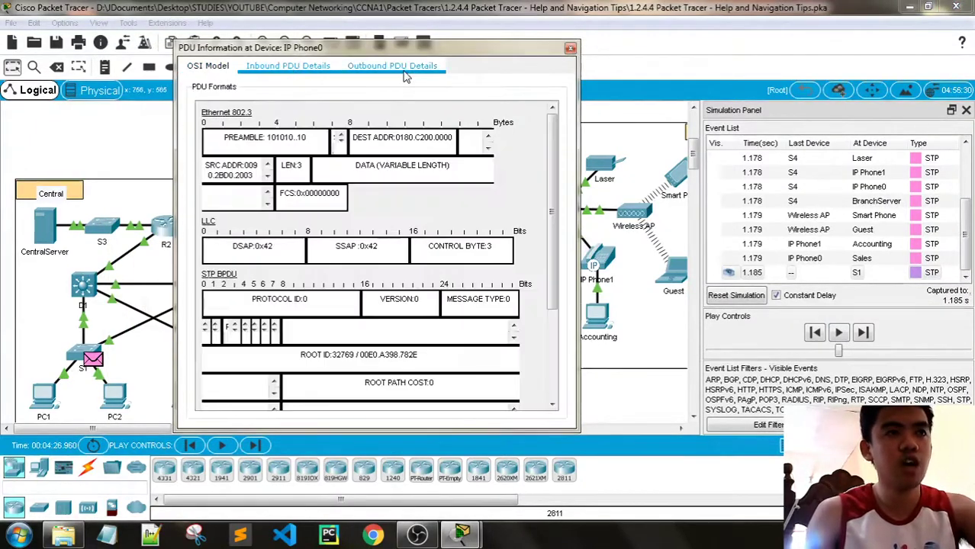
left_click(405, 71)
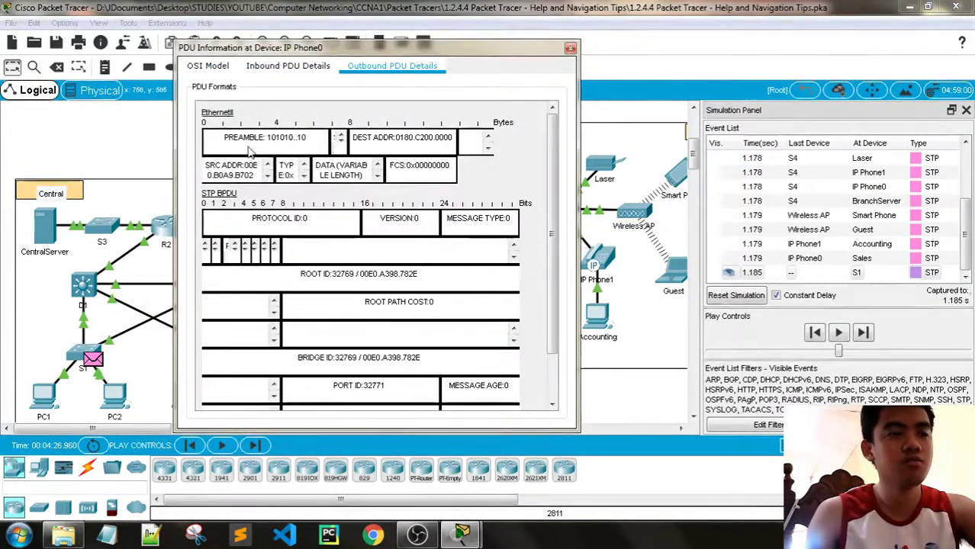
scroll(313, 206, "down", 3)
scroll(320, 217, "up", 3)
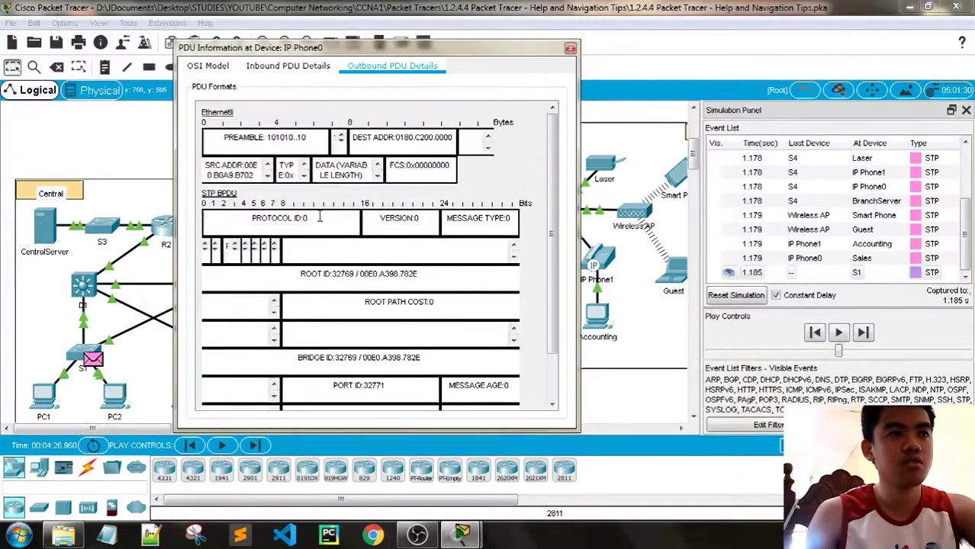
left_click(288, 65)
left_click(570, 48)
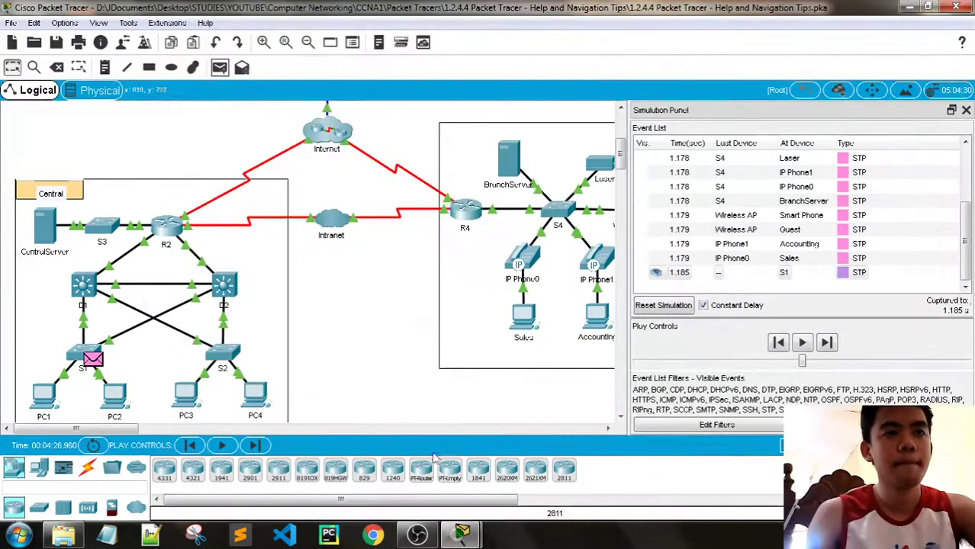
Read Step 3a about finding the Logical workspace, highlighting the relevant sentences
mouse_move(478, 532)
left_click(377, 458)
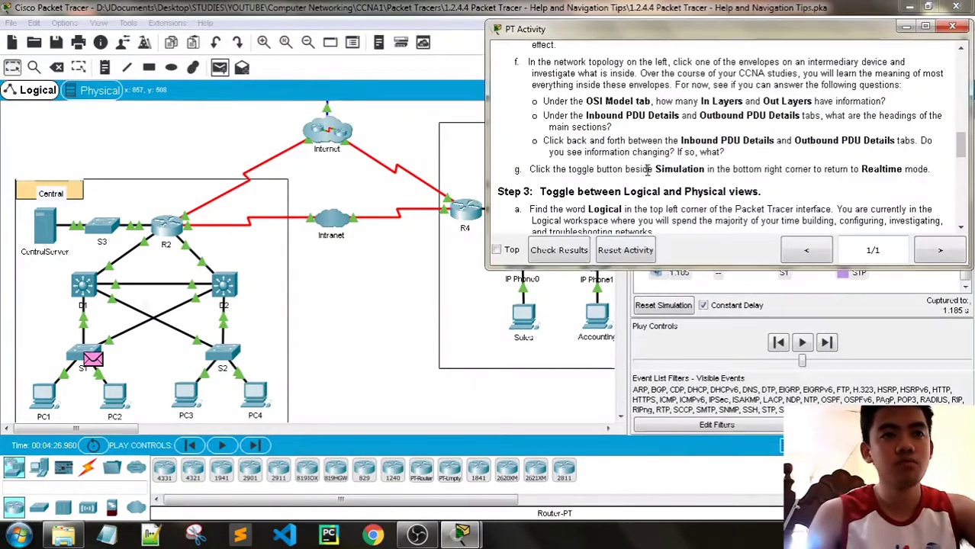
scroll(654, 161, "down", 2)
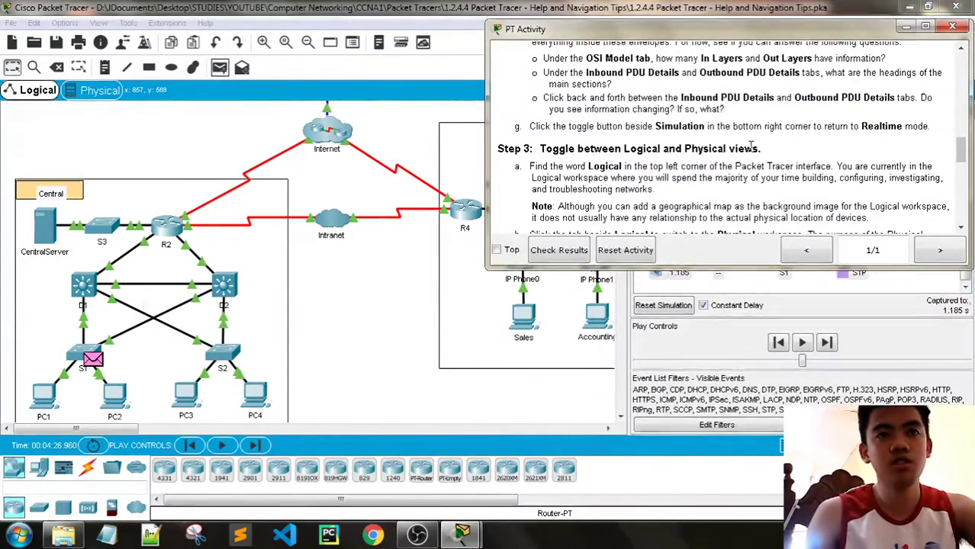
left_click_drag(589, 166, 853, 167)
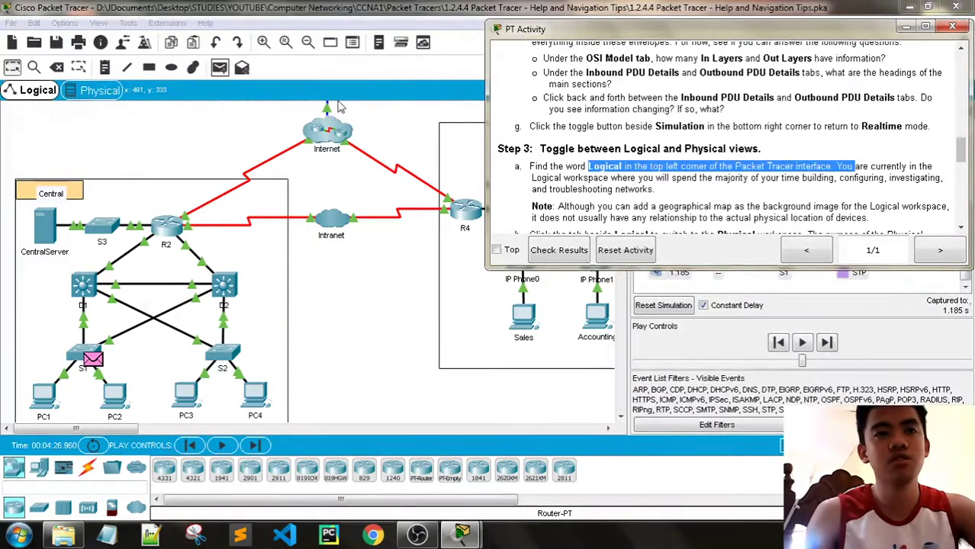
left_click(857, 151)
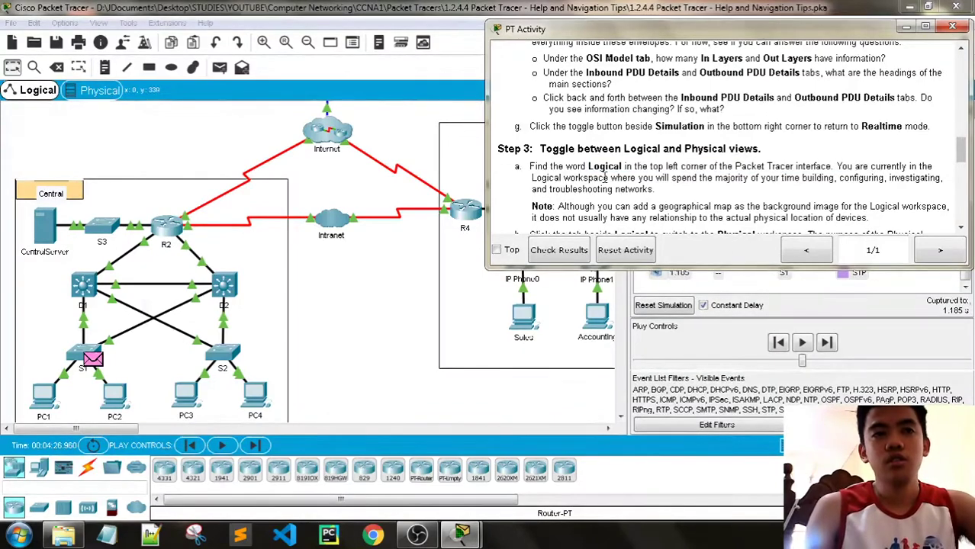
left_click_drag(517, 184, 631, 179)
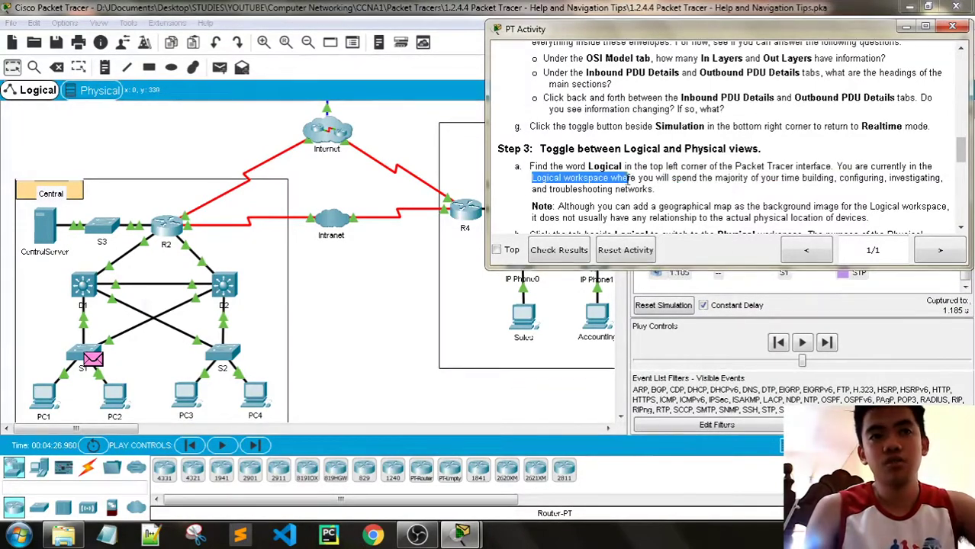
left_click_drag(732, 179, 863, 176)
left_click_drag(966, 185, 655, 191)
Read the Note on geographical maps and steps b and c about the Physical workspace
scroll(684, 193, "down", 2)
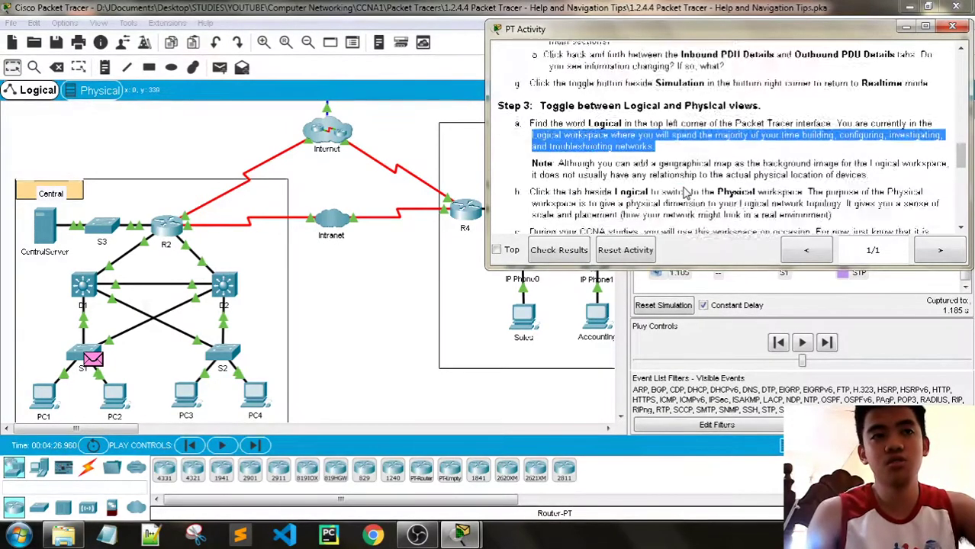
scroll(685, 193, "down", 1)
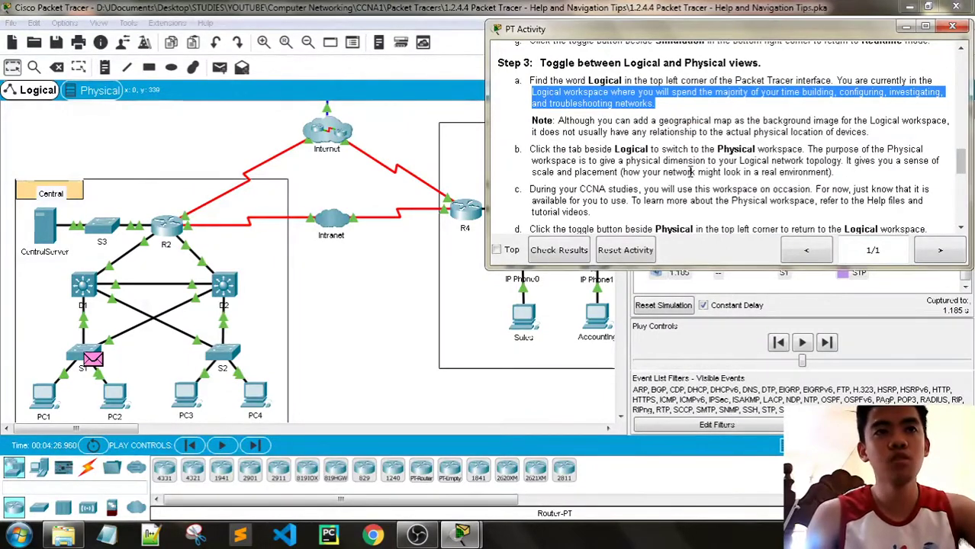
left_click_drag(599, 123, 658, 132)
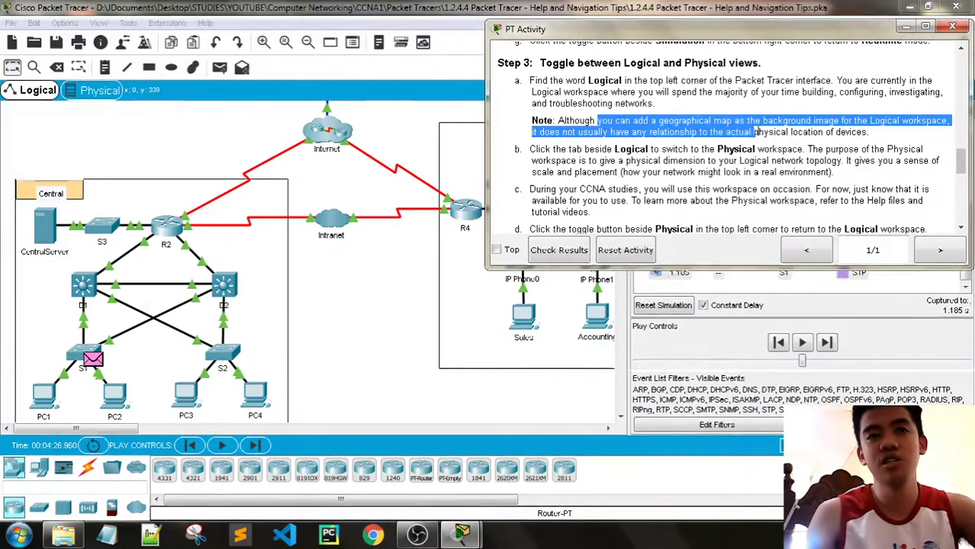
left_click_drag(805, 133, 870, 133)
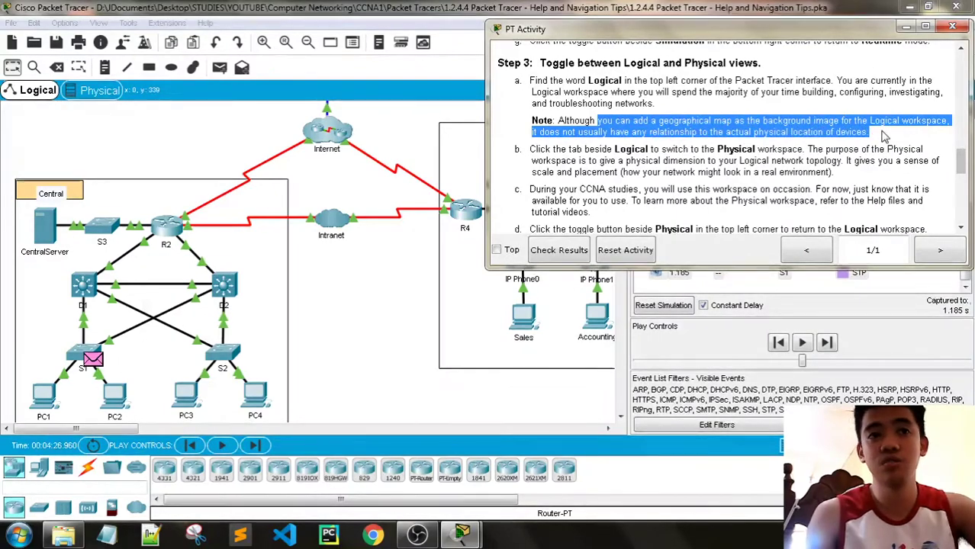
left_click(769, 139)
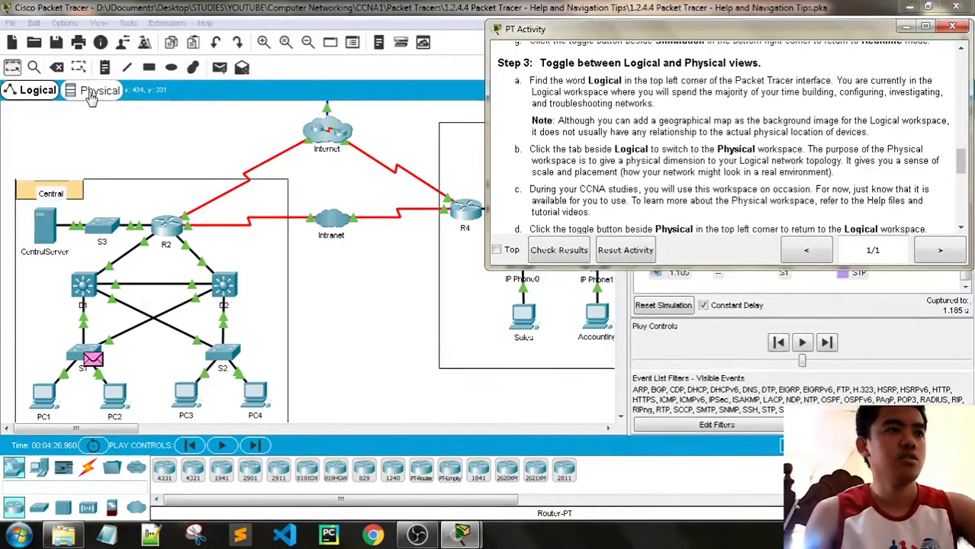
left_click_drag(555, 151, 582, 151)
left_click_drag(574, 155, 655, 174)
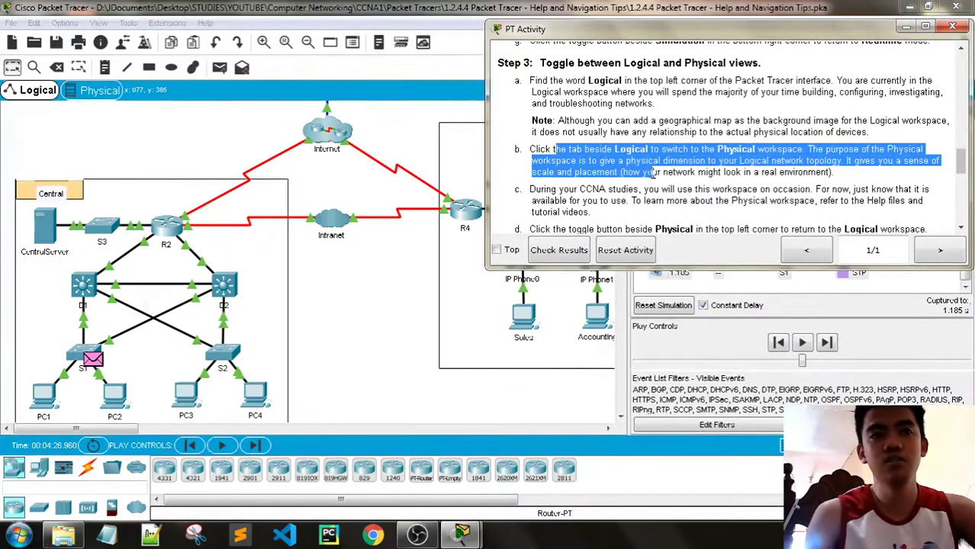
left_click_drag(805, 177, 862, 186)
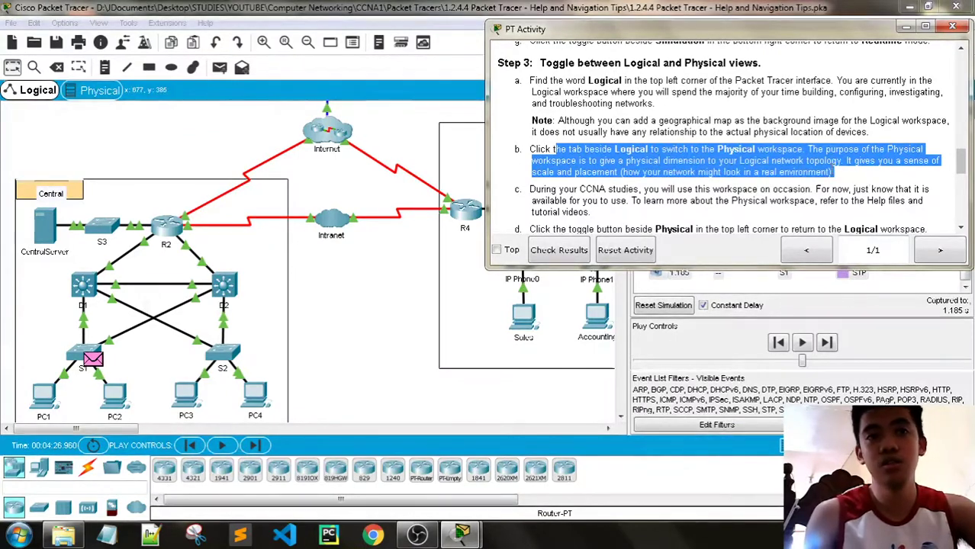
scroll(772, 180, "down", 1)
scroll(780, 183, "down", 1)
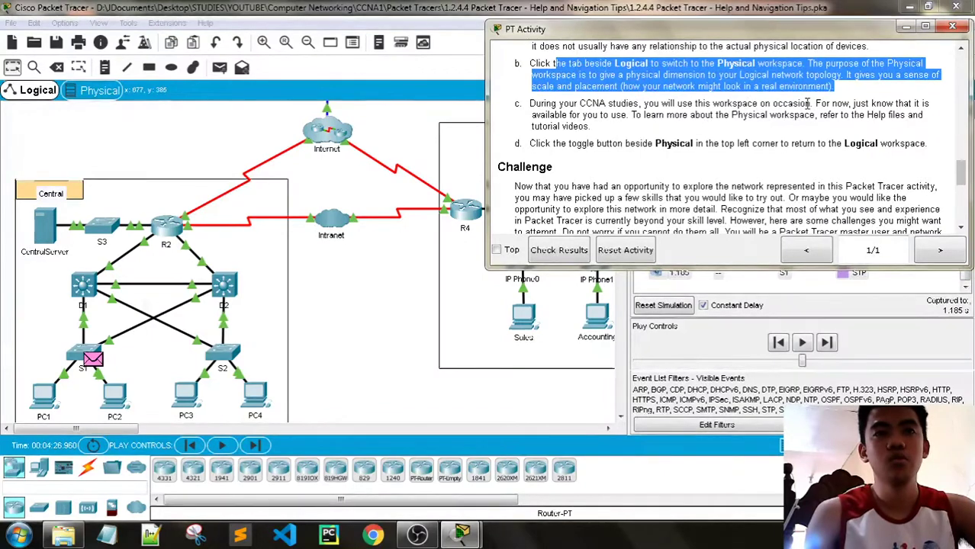
left_click_drag(536, 104, 849, 114)
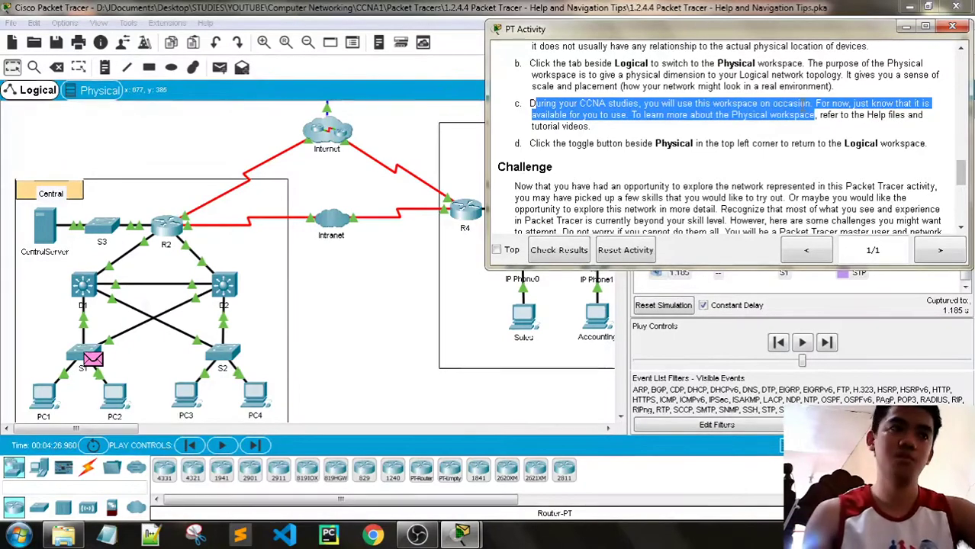
Switch to the Physical workspace, close the Simulation Panel and zoom out to the Intercity map
left_click(97, 90)
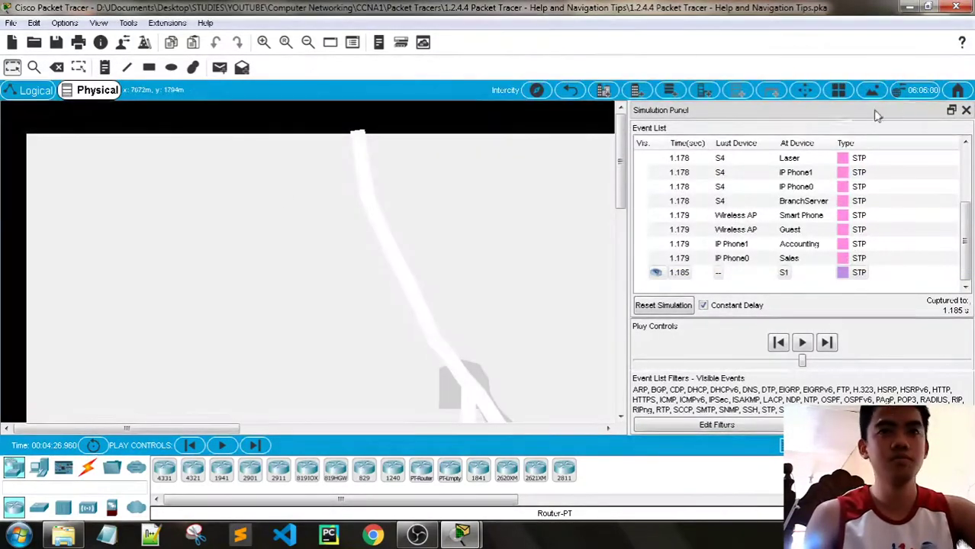
left_click(966, 109)
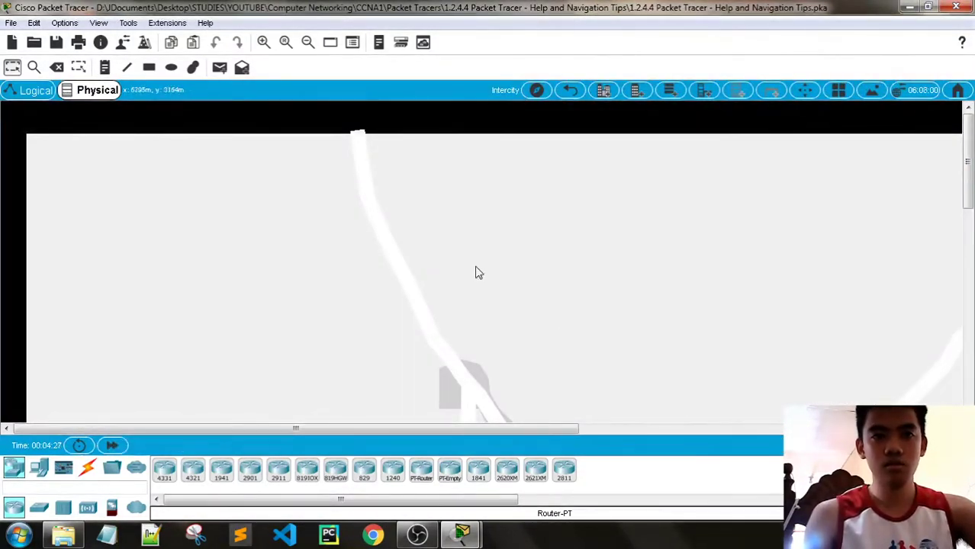
scroll(303, 225, "down", 2)
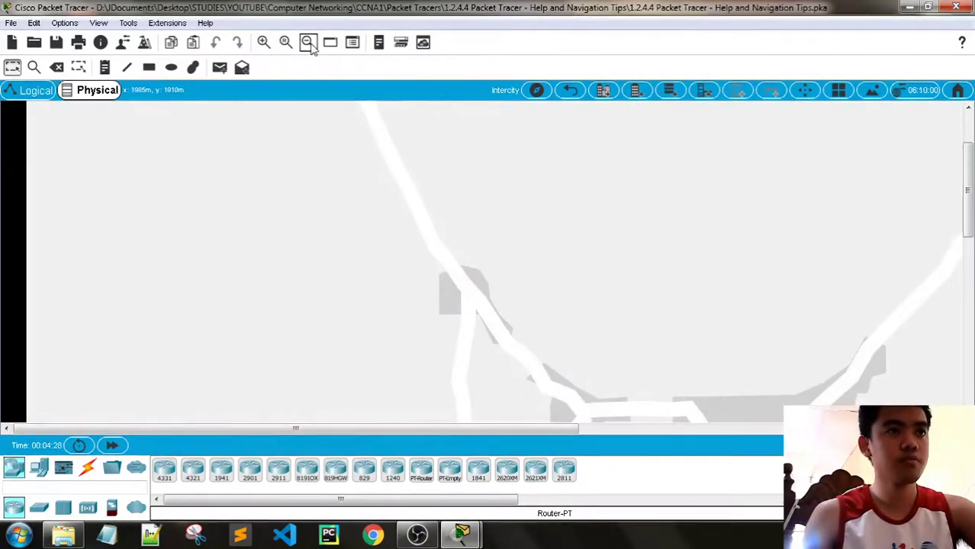
left_click(308, 43)
scroll(357, 174, "down", 2)
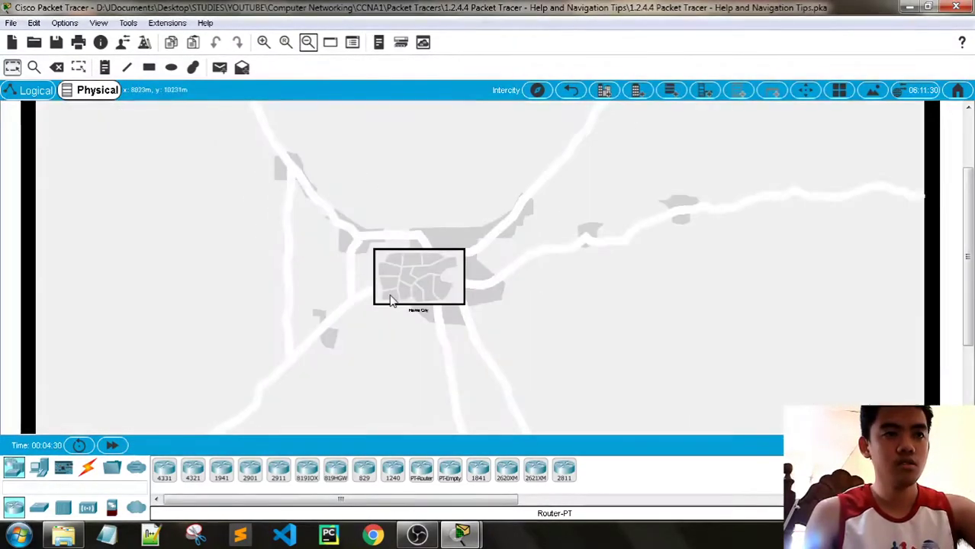
scroll(436, 327, "down", 1)
scroll(454, 316, "up", 1)
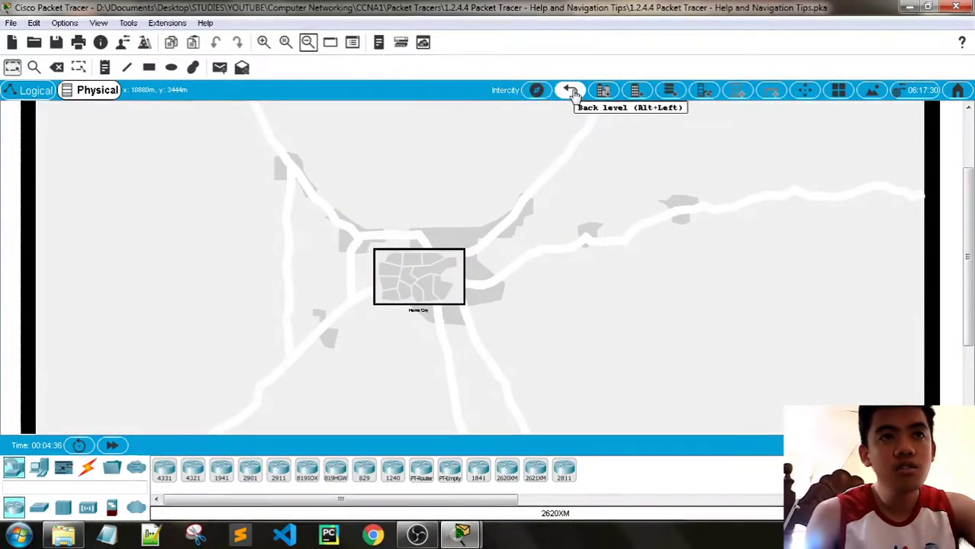
Browse the physical locations list in the Navigation Panel, then close it
left_click(536, 90)
scroll(538, 229, "down", 5)
scroll(548, 244, "up", 5)
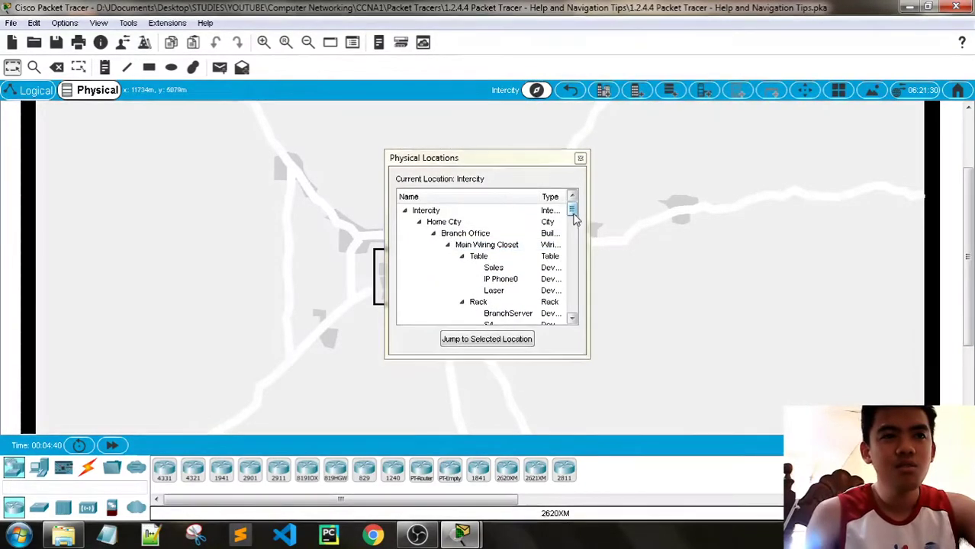
left_click_drag(576, 219, 577, 214)
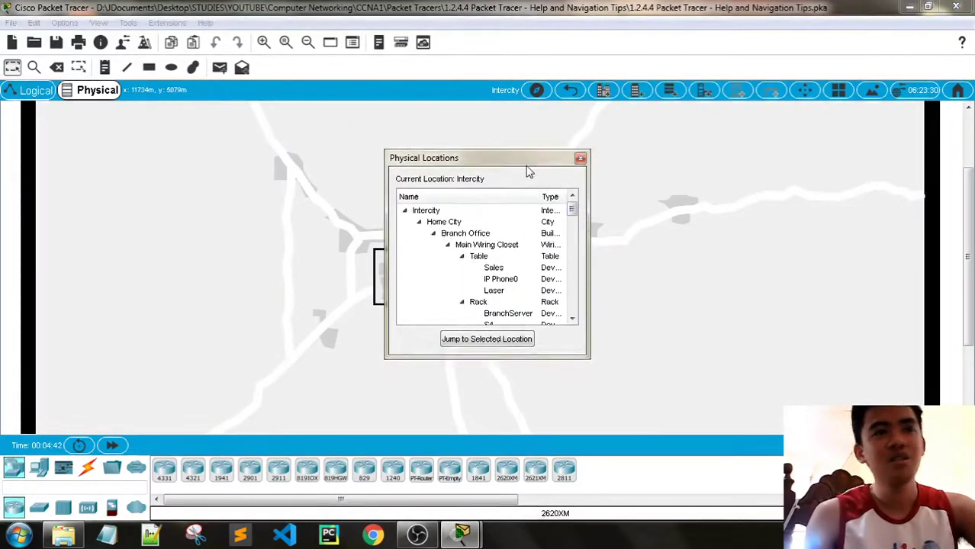
left_click(581, 158)
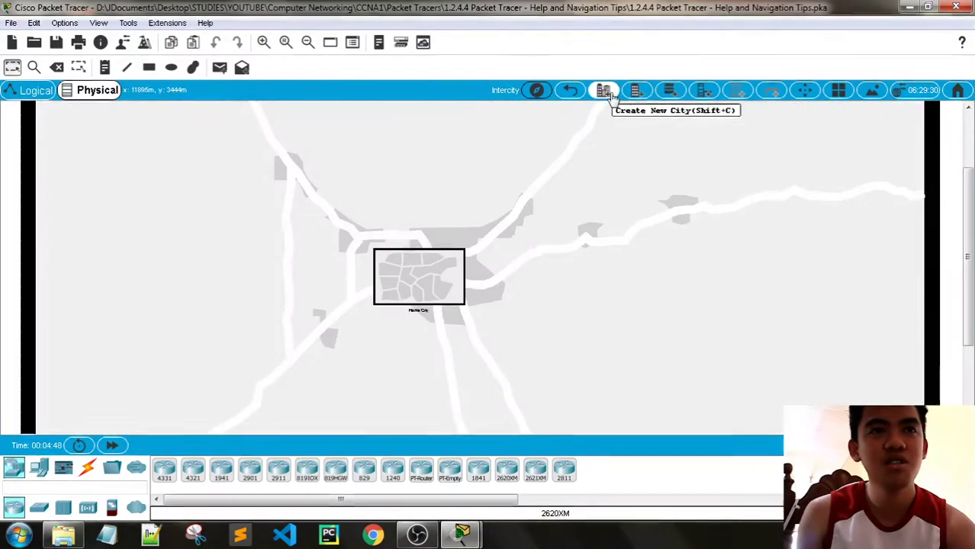
Create a test city on the Intercity map, then delete it entirely
left_click(603, 92)
scroll(245, 216, "up", 3)
left_click_drag(146, 207, 199, 167)
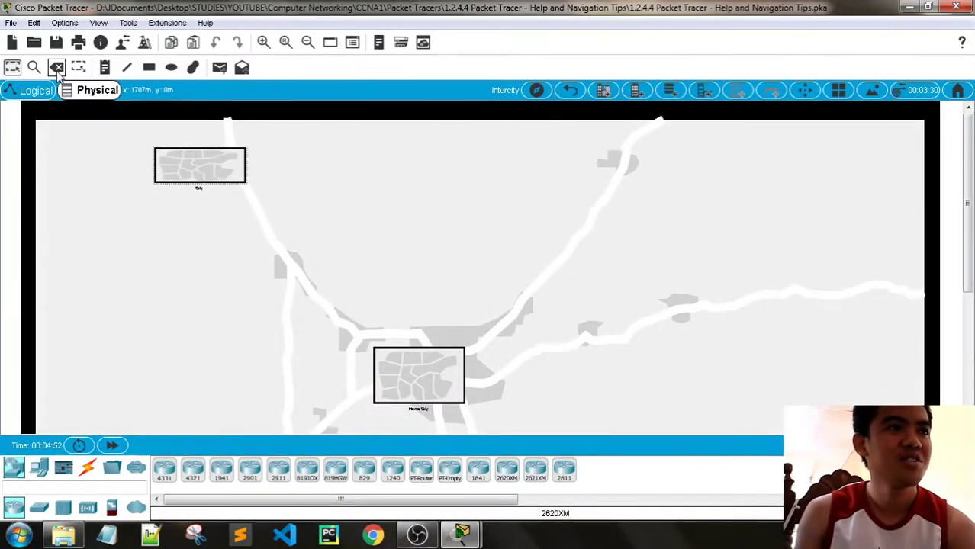
left_click(58, 67)
left_click(432, 284)
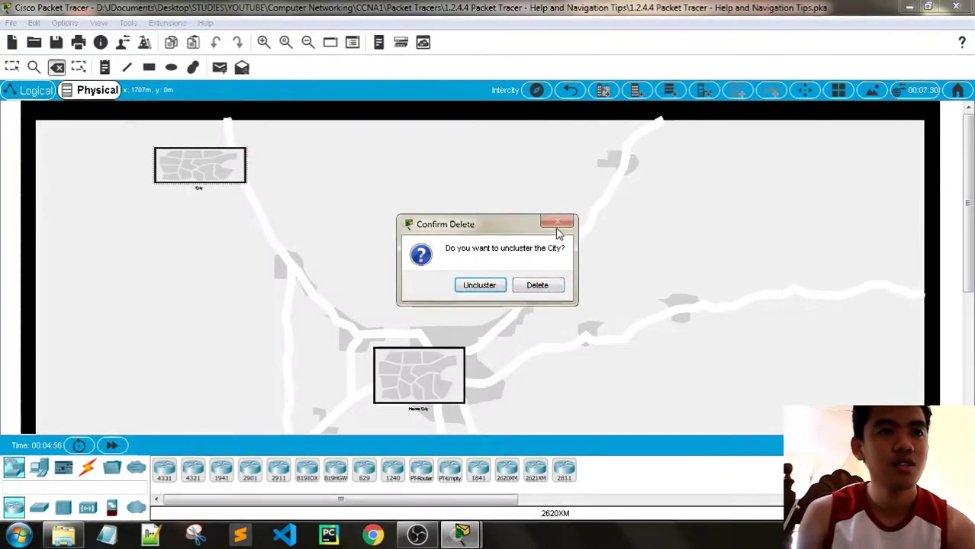
left_click(544, 285)
Enter Home City to view its offices, then bring the activity instructions back to front
left_click(16, 68)
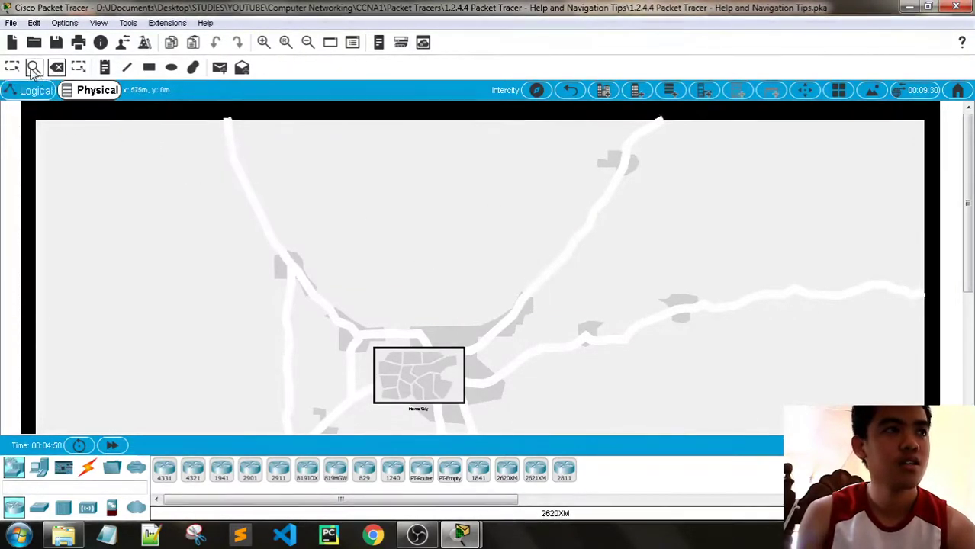
scroll(570, 294, "down", 4)
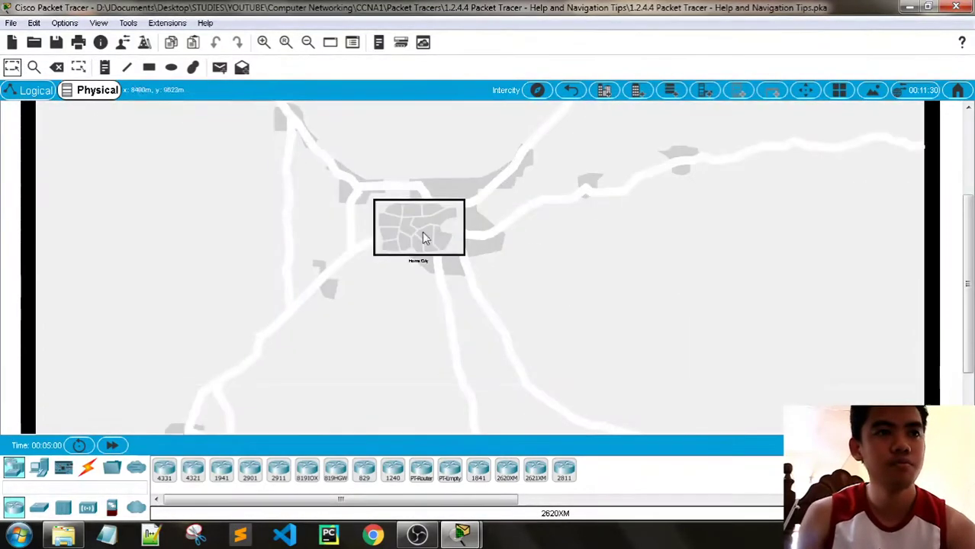
left_click(424, 235)
scroll(568, 292, "up", 3)
scroll(569, 290, "up", 6)
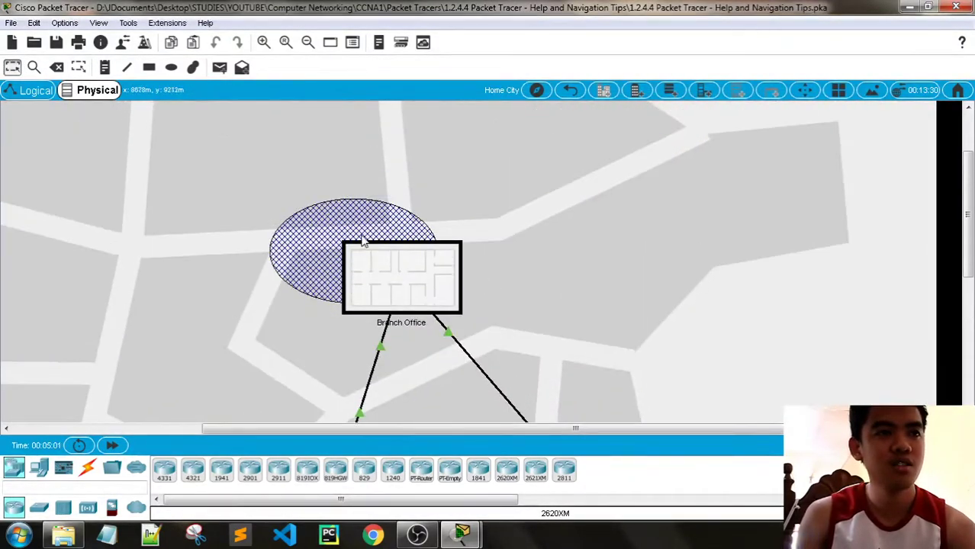
scroll(313, 232, "down", 5)
scroll(313, 232, "down", 3)
scroll(517, 293, "up", 3)
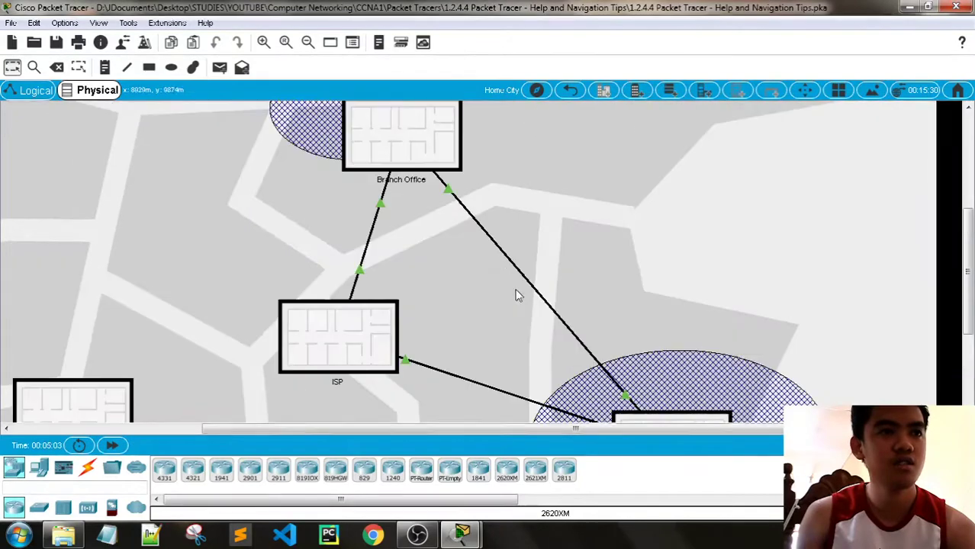
scroll(205, 340, "down", 5)
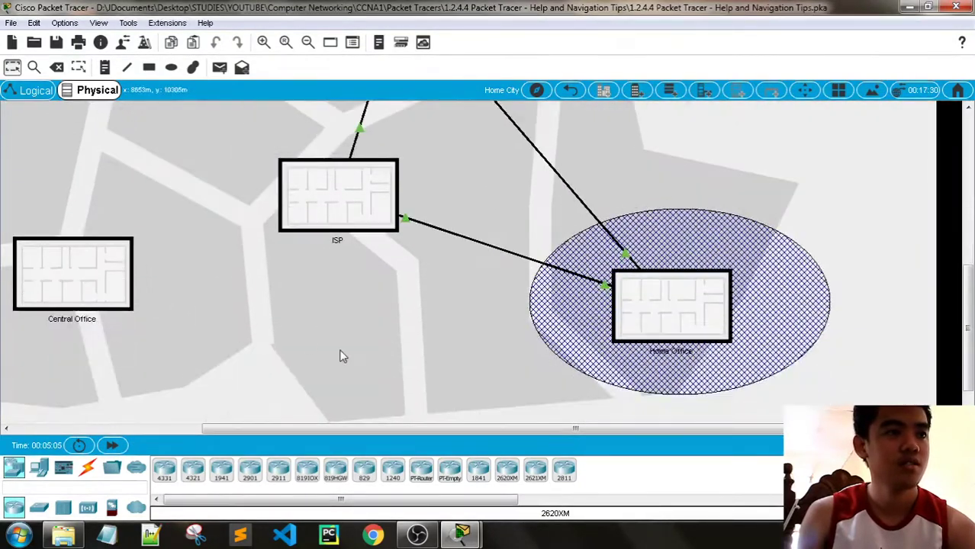
scroll(341, 356, "up", 5)
mouse_move(462, 535)
left_click(403, 474)
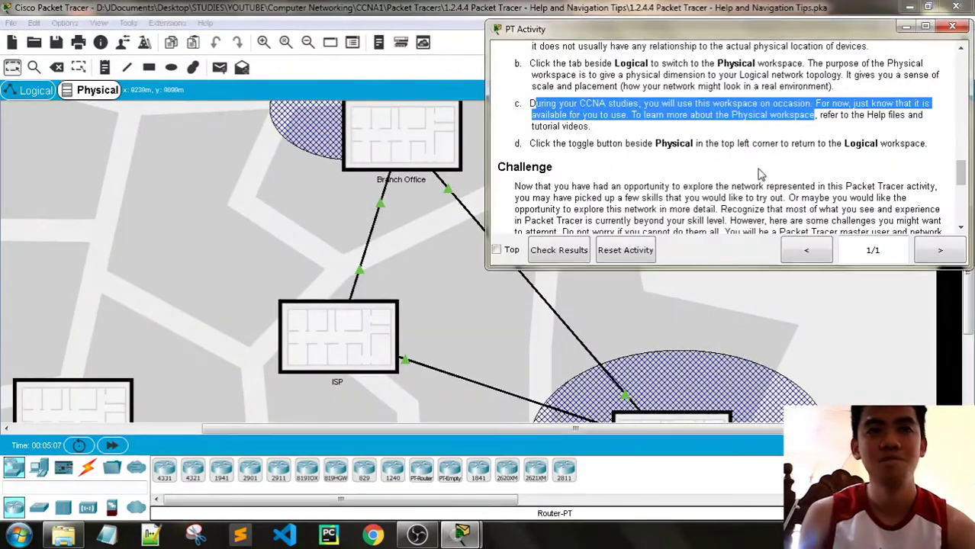
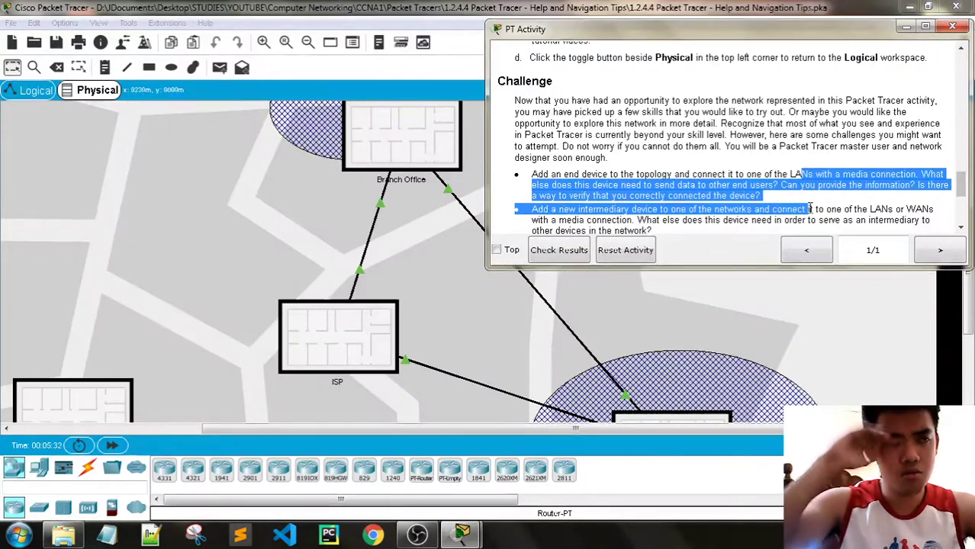
Place a new laptop, Laptop0, in the Branch LAN beside Guest in the Logical view
left_click(906, 27)
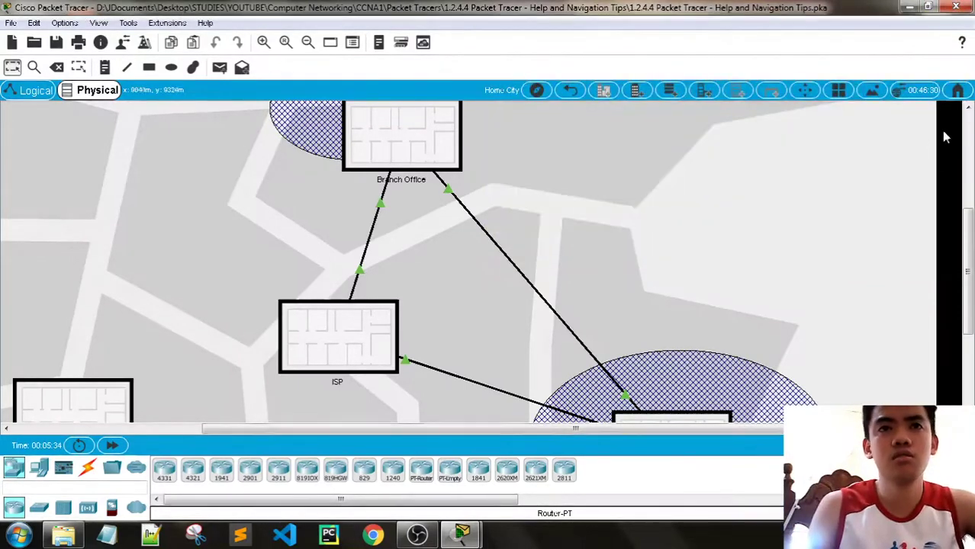
left_click(41, 96)
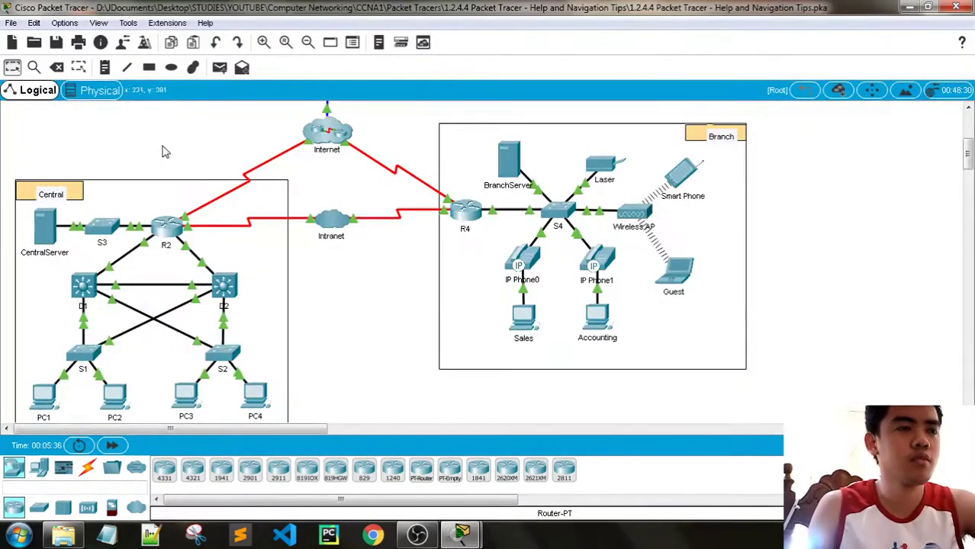
scroll(294, 242, "up", 3)
scroll(327, 228, "down", 2)
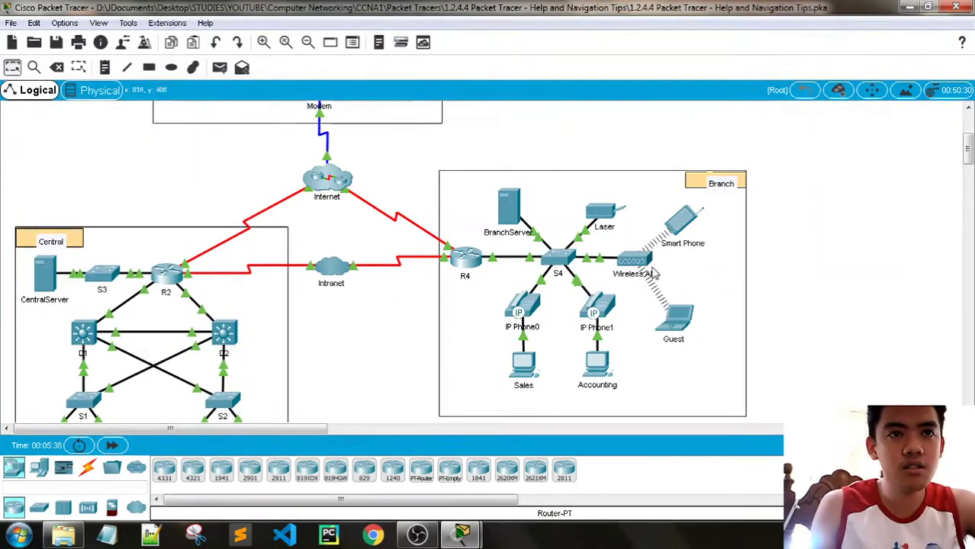
scroll(738, 277, "down", 2)
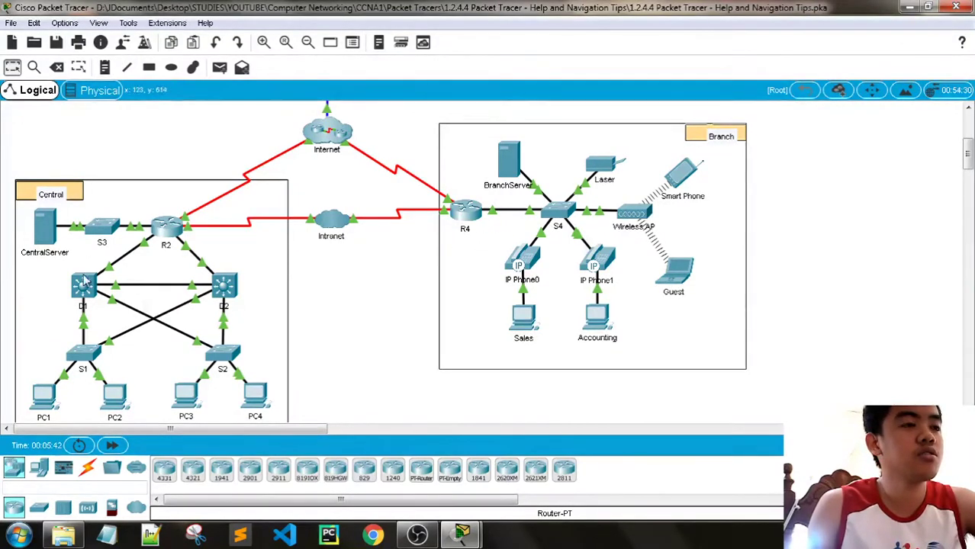
left_click(39, 467)
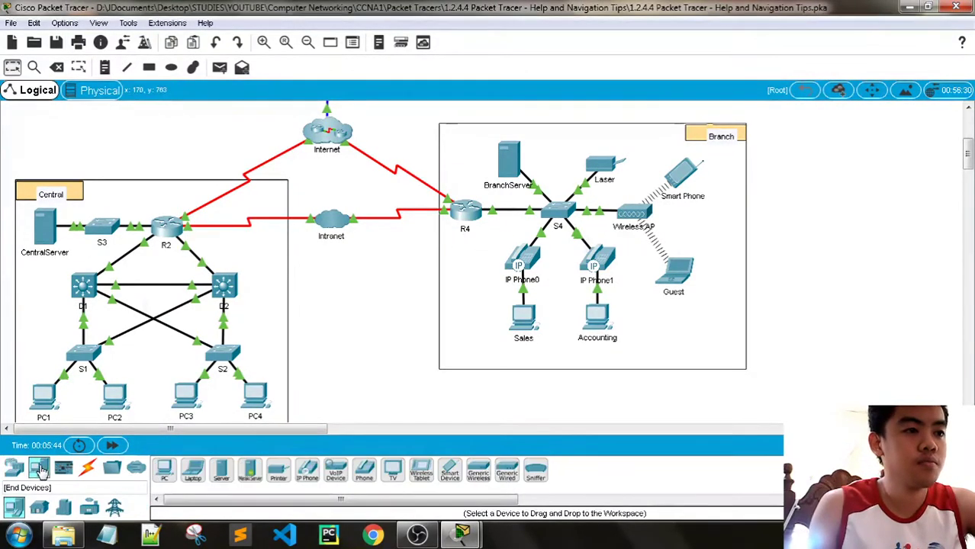
left_click_drag(193, 469, 729, 254)
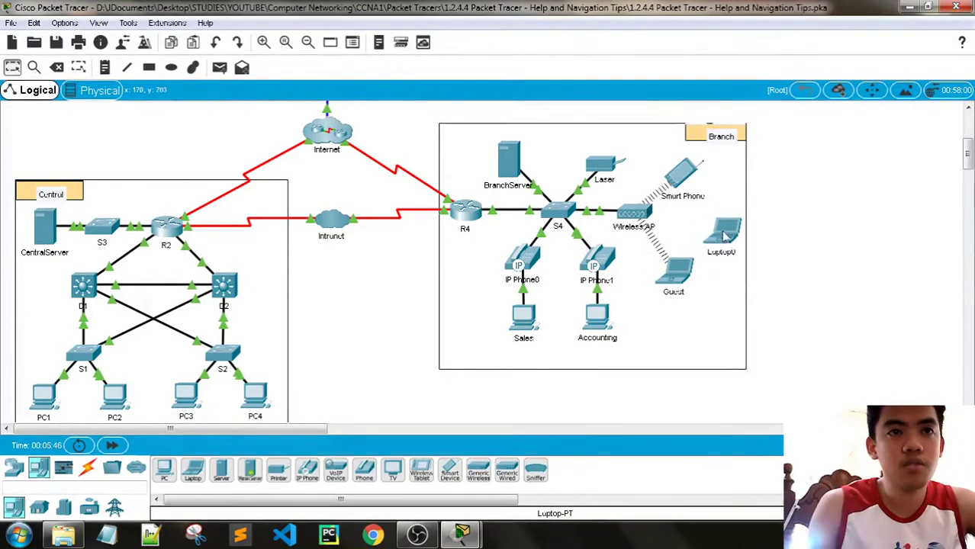
left_click(113, 446)
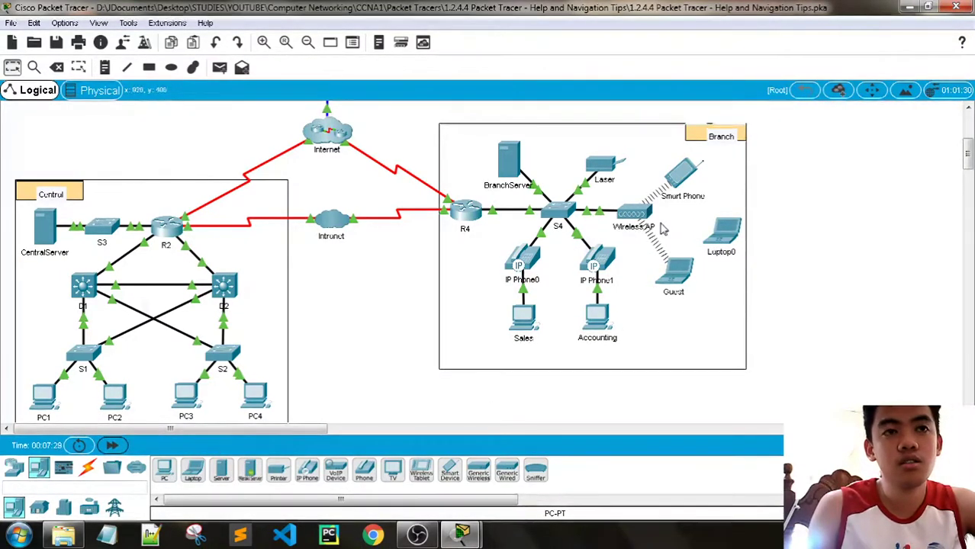
left_click(664, 225)
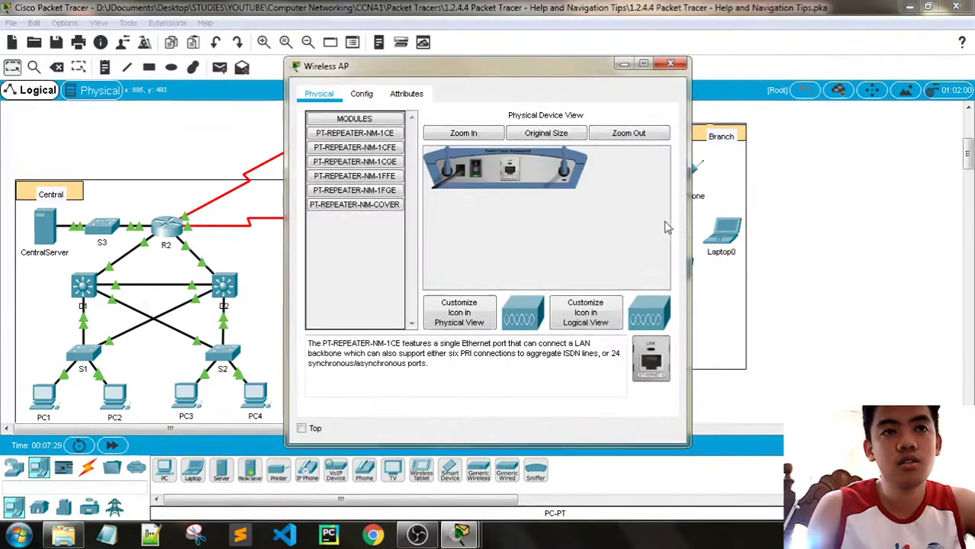
left_click(362, 93)
left_click(405, 94)
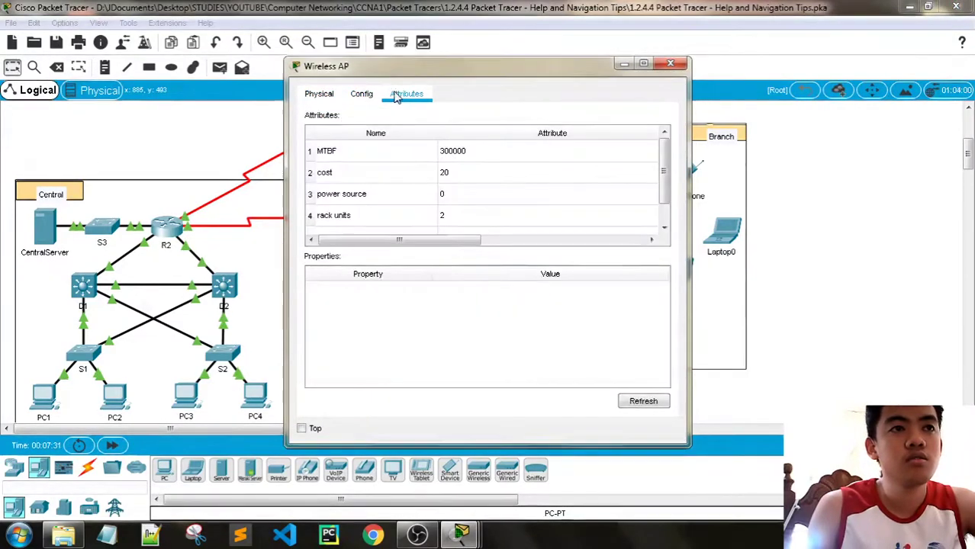
left_click(362, 93)
left_click(671, 63)
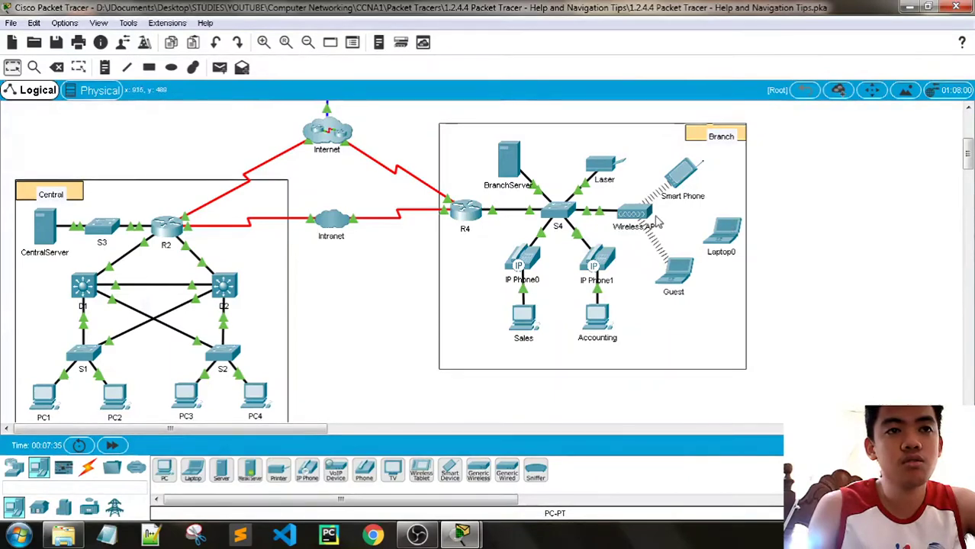
left_click(628, 220)
Try Laptop0's PC Wireless client and dismiss the missing wireless interface error
left_click(671, 64)
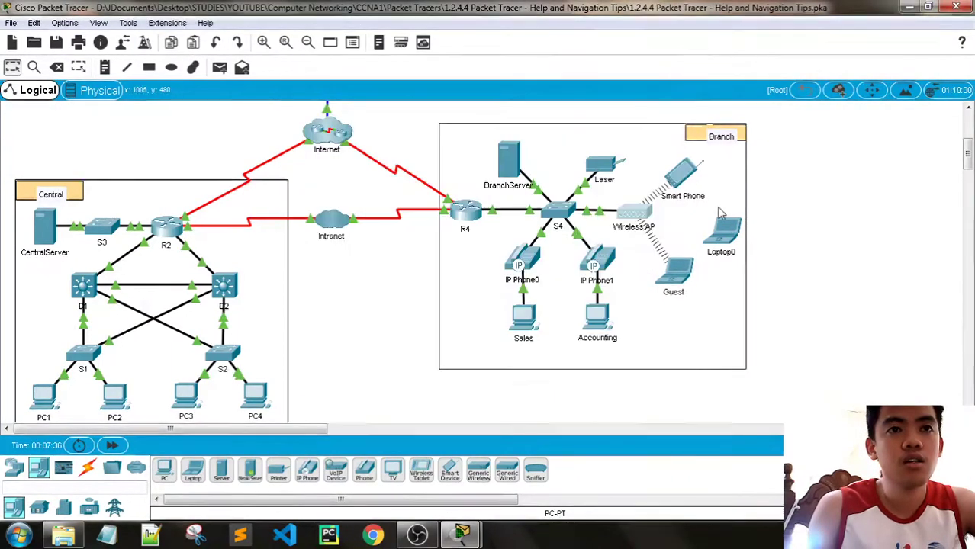
left_click(723, 233)
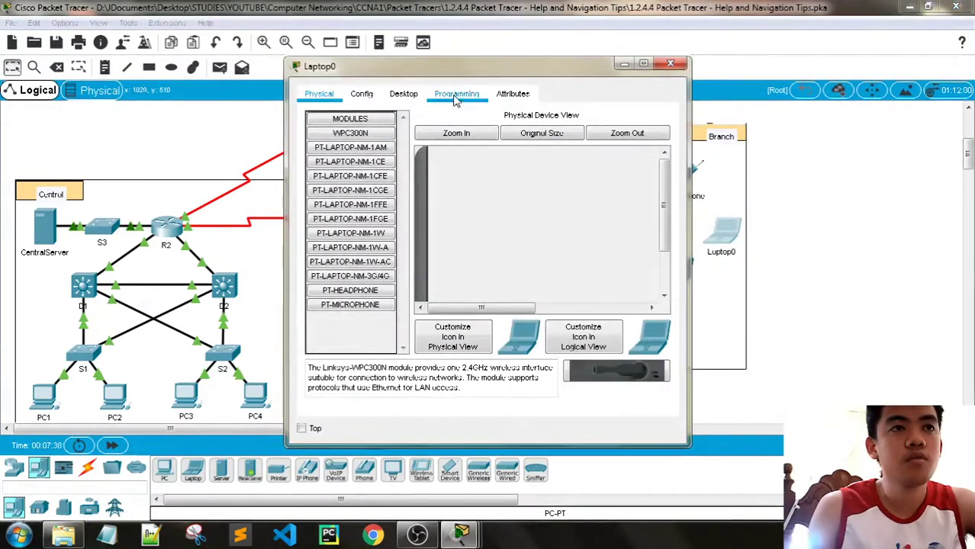
left_click(457, 93)
left_click(404, 94)
left_click(351, 284)
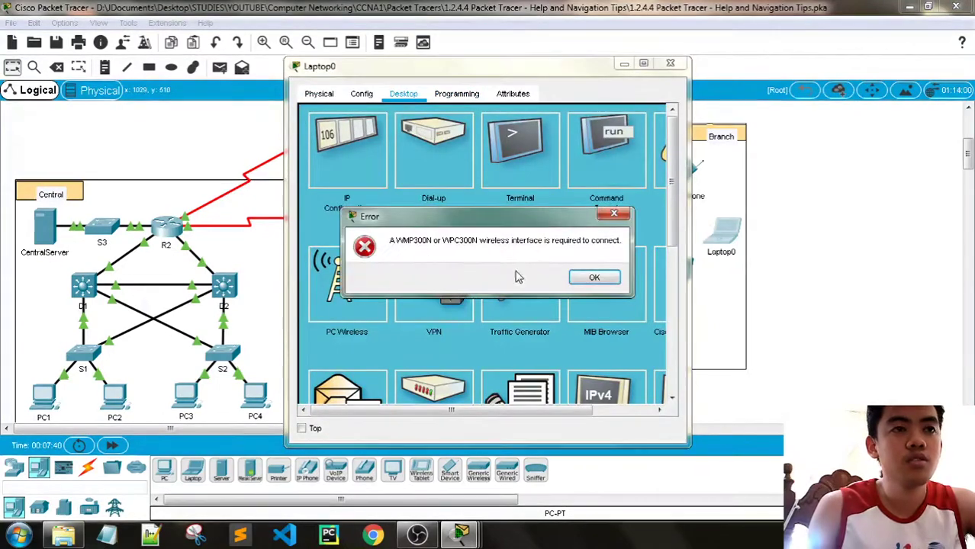
left_click(593, 280)
Install the WPC300N wireless module in Laptop0 and power the laptop back on
left_click(321, 95)
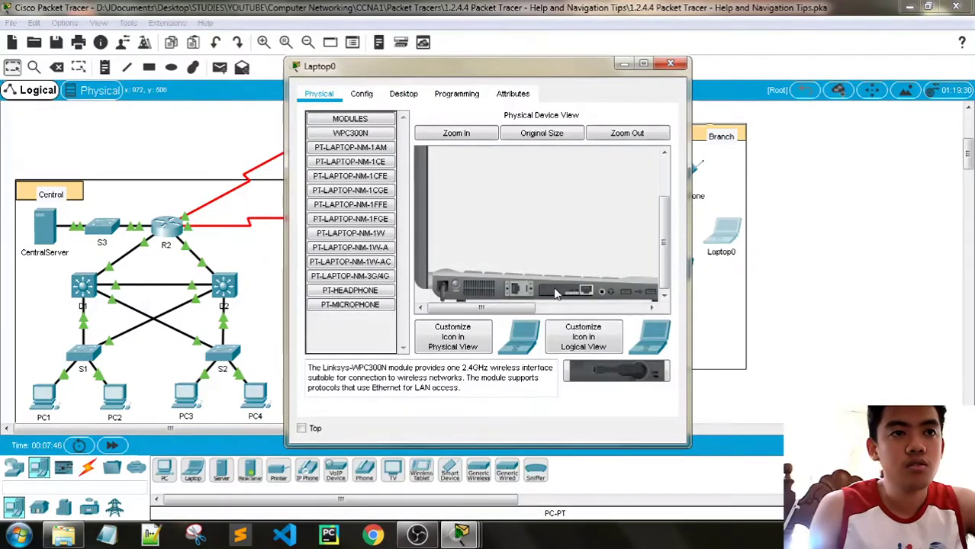
left_click_drag(350, 134, 569, 290)
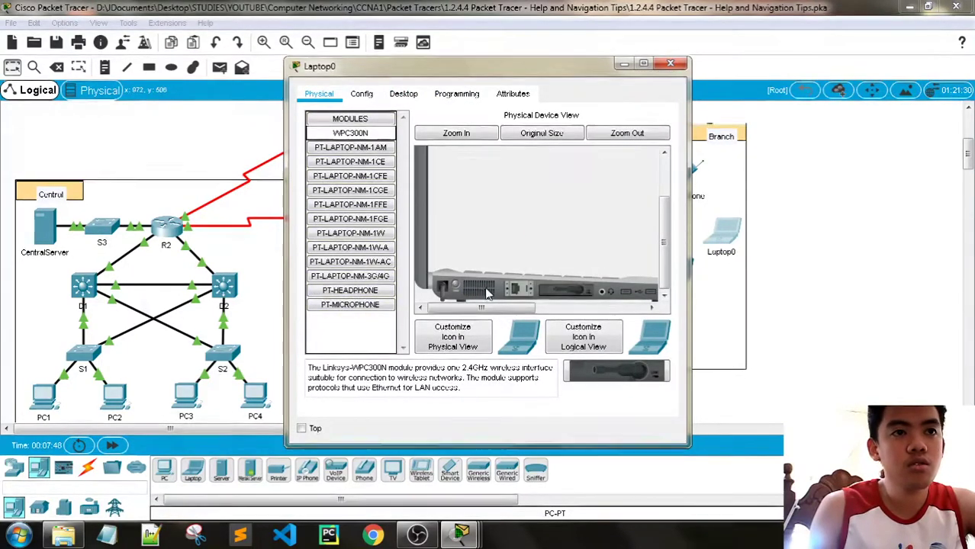
left_click(457, 284)
left_click(670, 63)
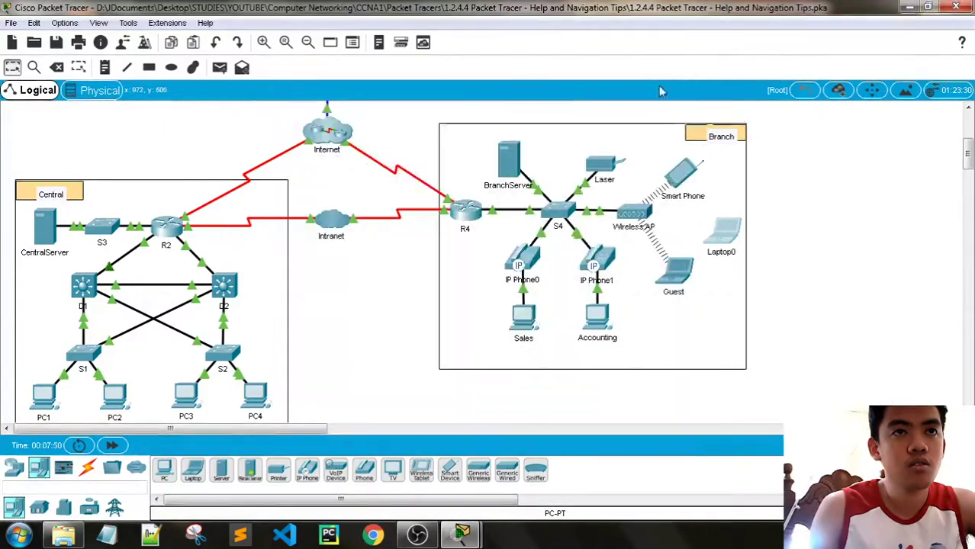
Refresh Laptop0's PC Wireless network list, which finds none, and bring up the Wireless AP's Config
left_click(115, 448)
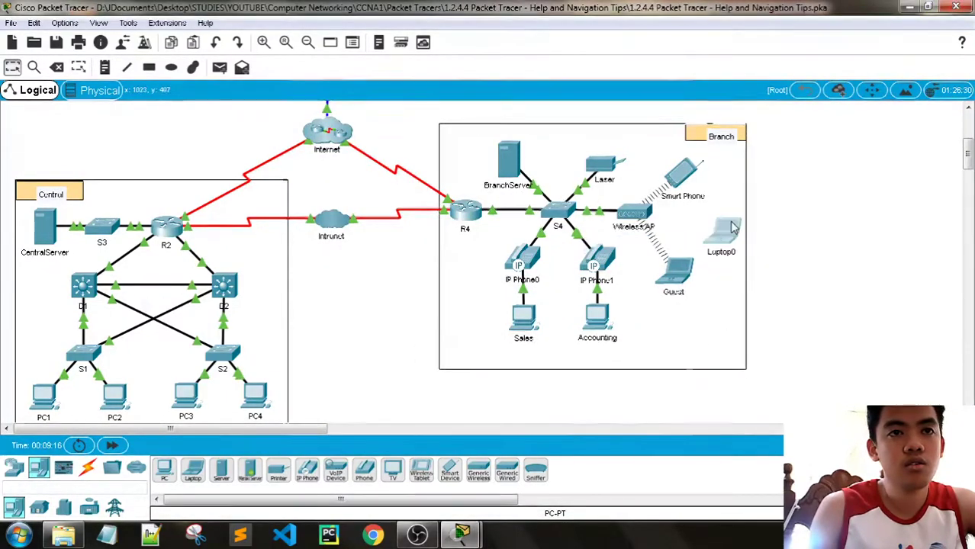
left_click(728, 229)
left_click(455, 94)
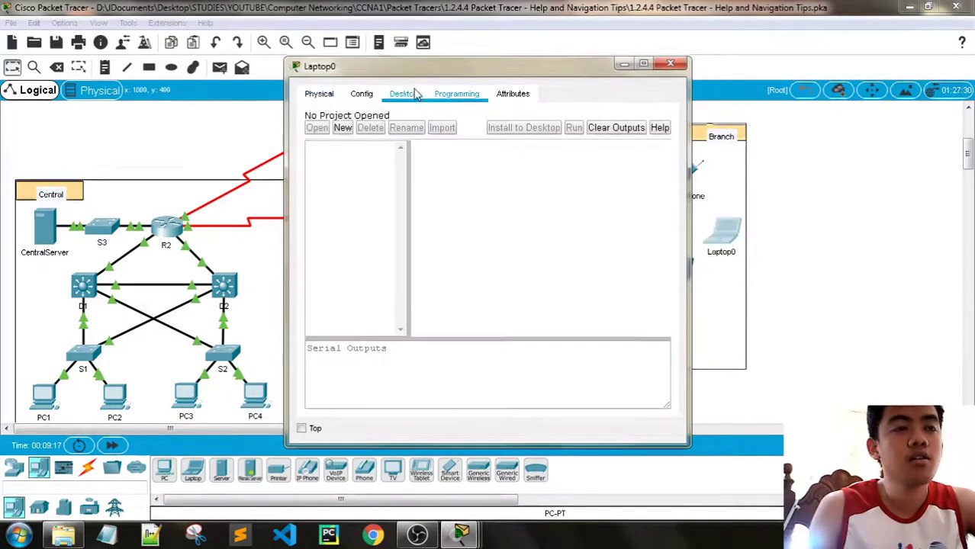
left_click(403, 94)
left_click(345, 303)
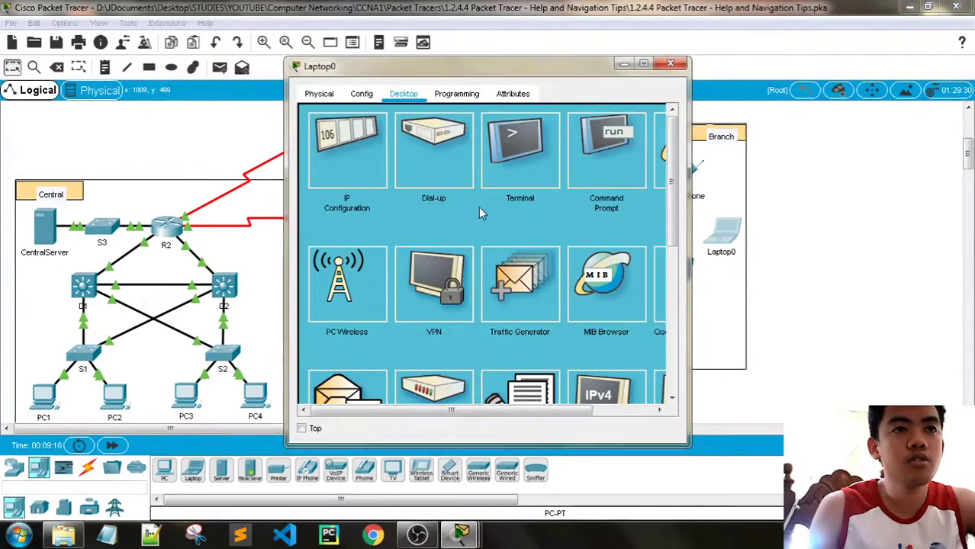
left_click(427, 185)
left_click(529, 337)
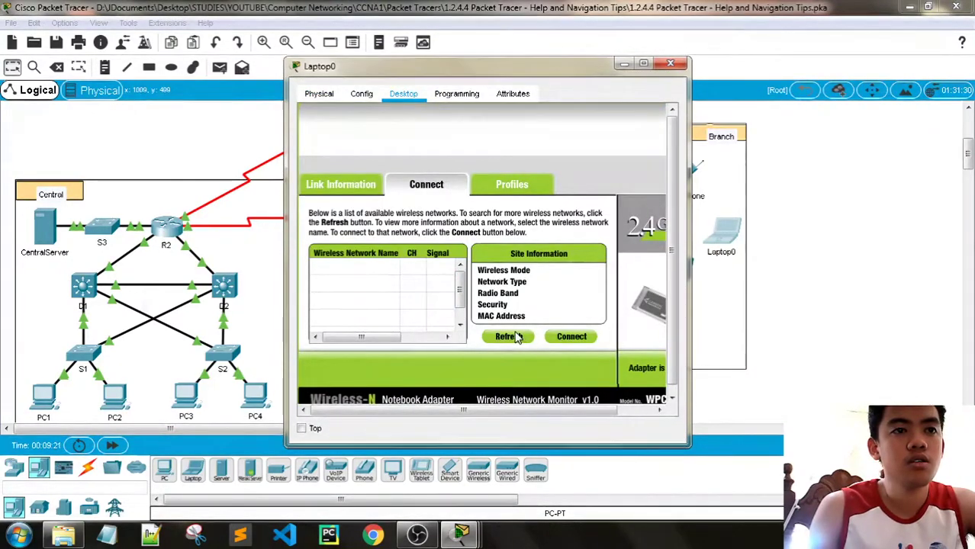
left_click_drag(519, 69, 383, 60)
left_click(635, 212)
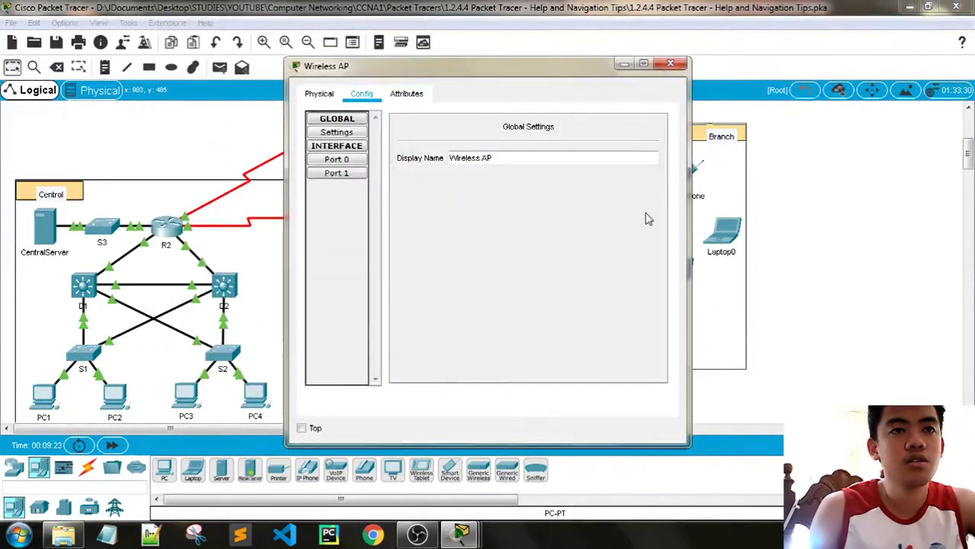
Review the AP's Port 0 and Port 1: SSID branchnet, WPA2-PSK with AES and its pass phrase
left_click(347, 161)
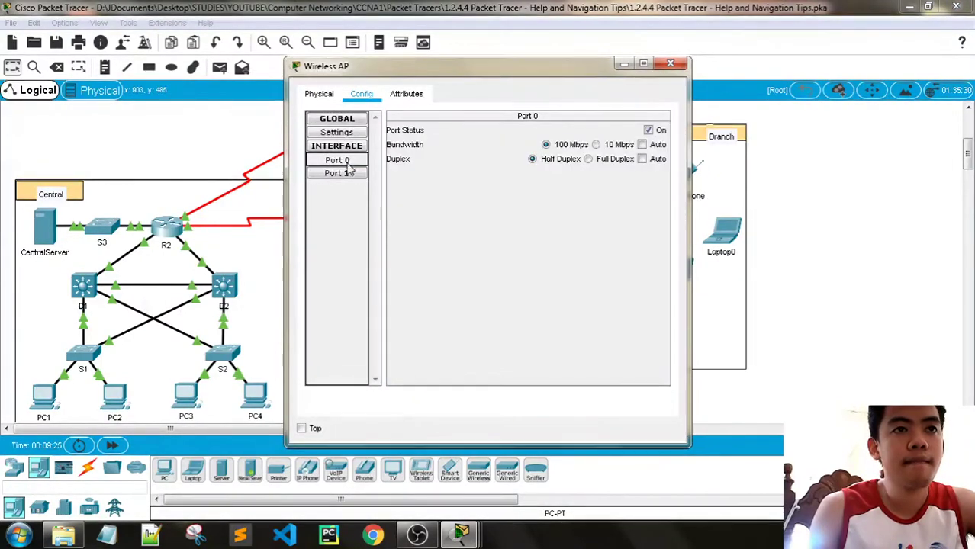
left_click(348, 172)
double_click(608, 218)
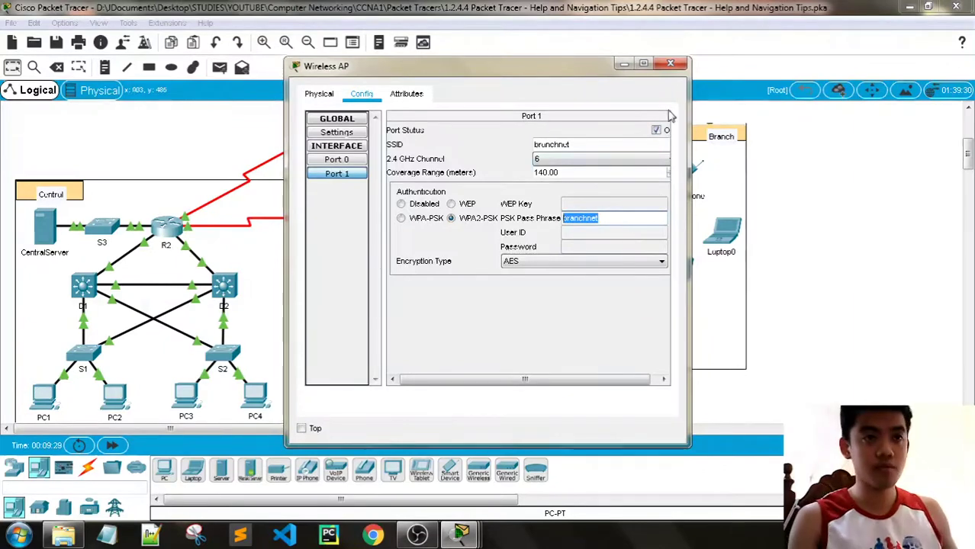
left_click(670, 64)
Connect Laptop0 to branchnet with the WPA2-Personal pre-shared key, then bring up Guest's settings
mouse_move(446, 527)
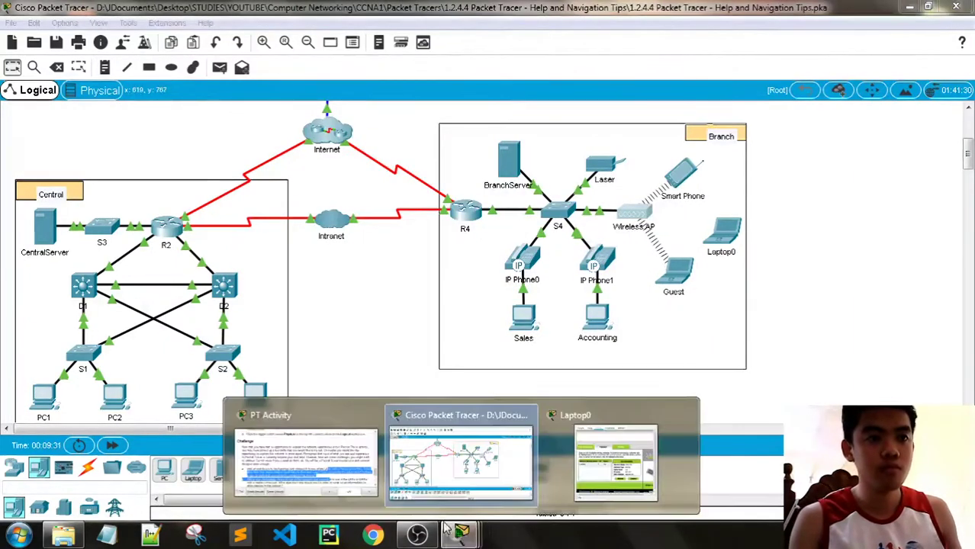
left_click(615, 463)
left_click(221, 259)
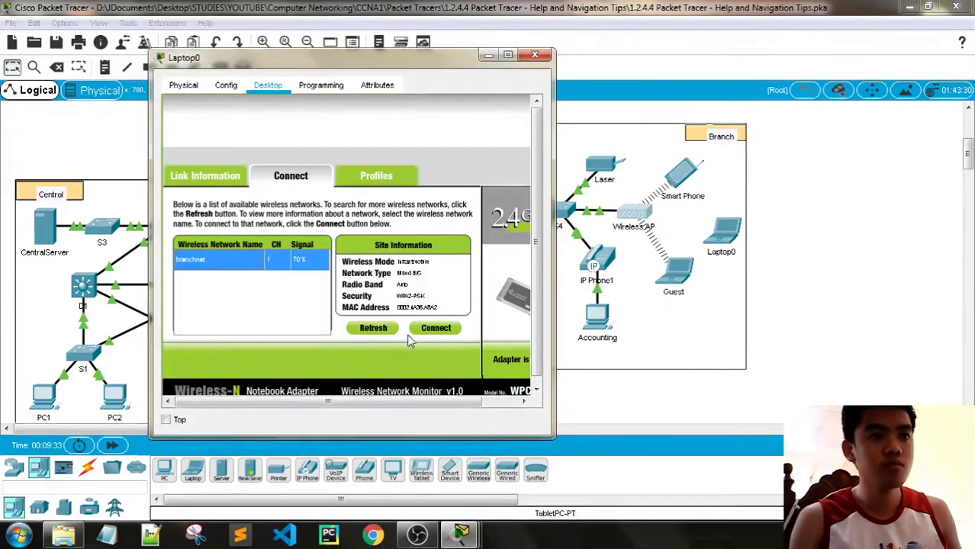
left_click(436, 329)
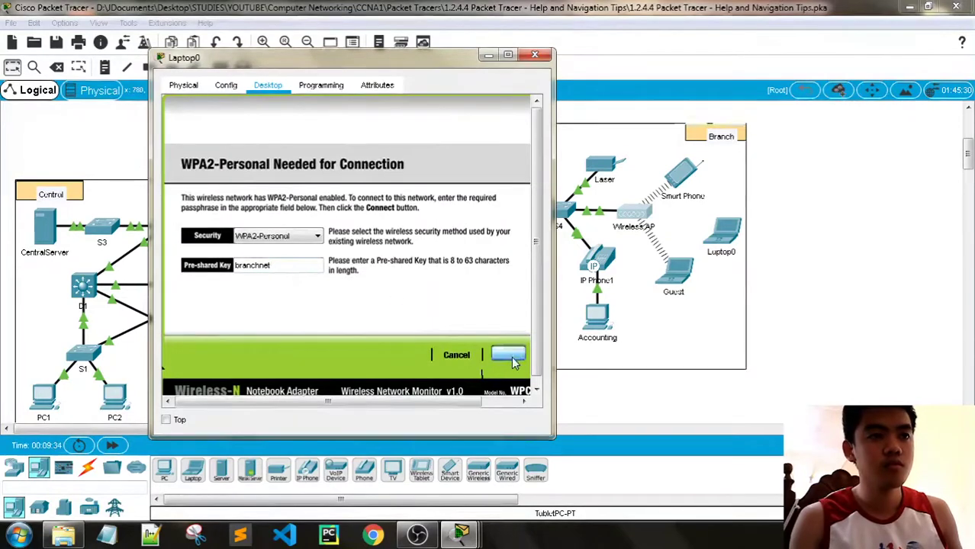
left_click(511, 359)
left_click(229, 177)
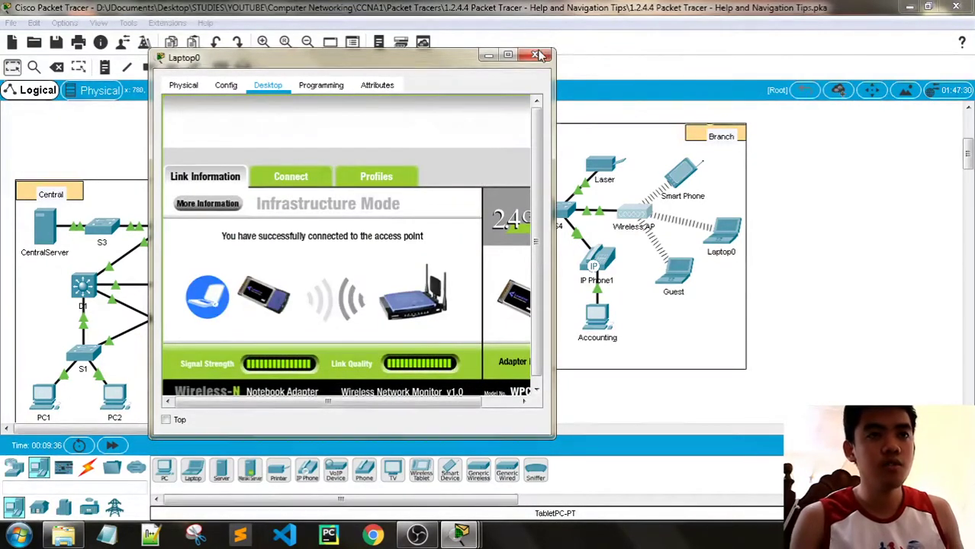
left_click(538, 55)
left_click(675, 270)
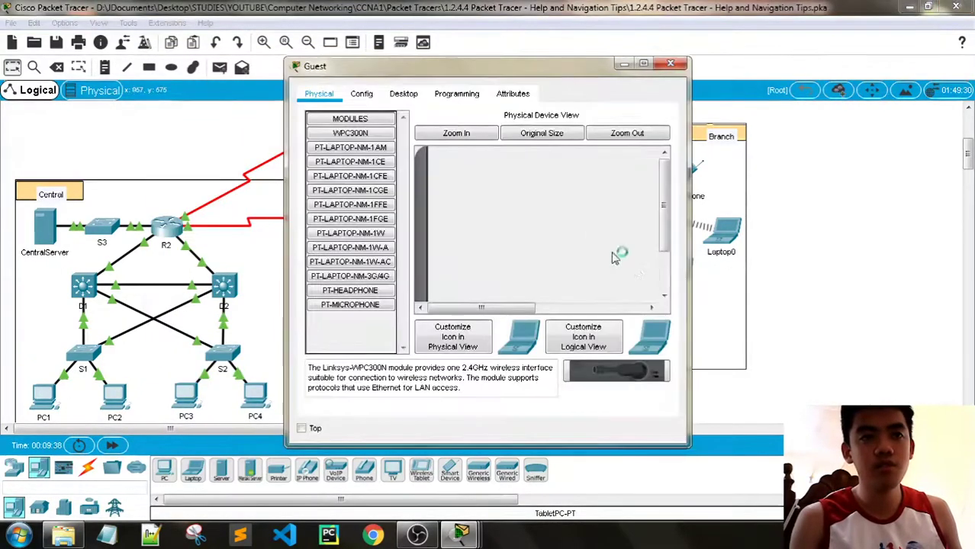
Switch Guest's IP Configuration to DHCP so it obtains 172.16.0.14
left_click(404, 93)
left_click(353, 157)
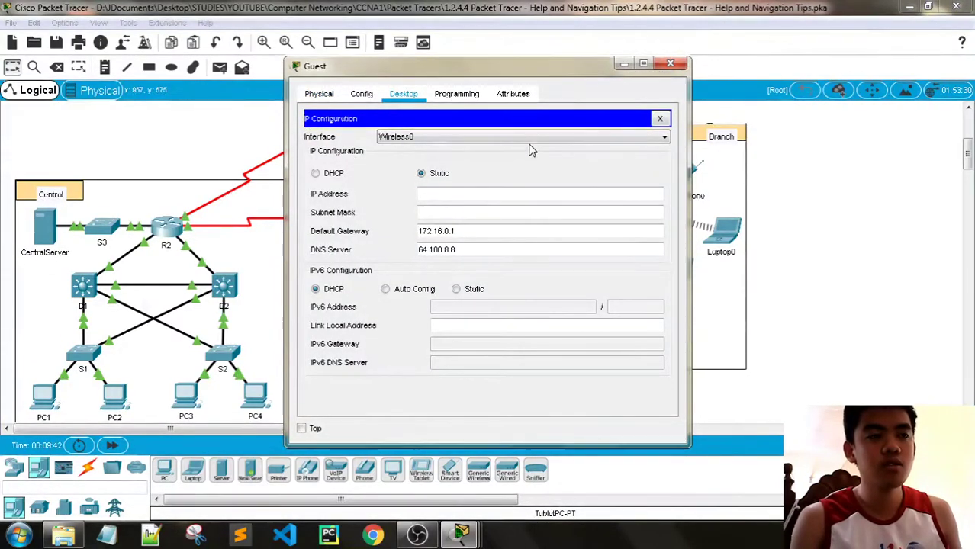
left_click(315, 173)
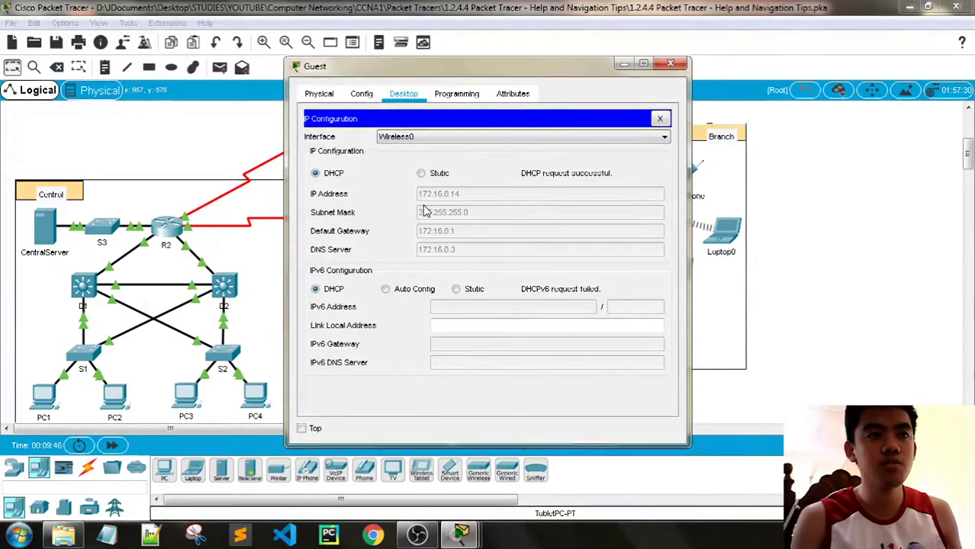
left_click(671, 62)
Compare Laptop0's DHCP address 172.16.0.13 (gateway 172.16.0.1) with Guest's 172.16.0.14
left_click(702, 231)
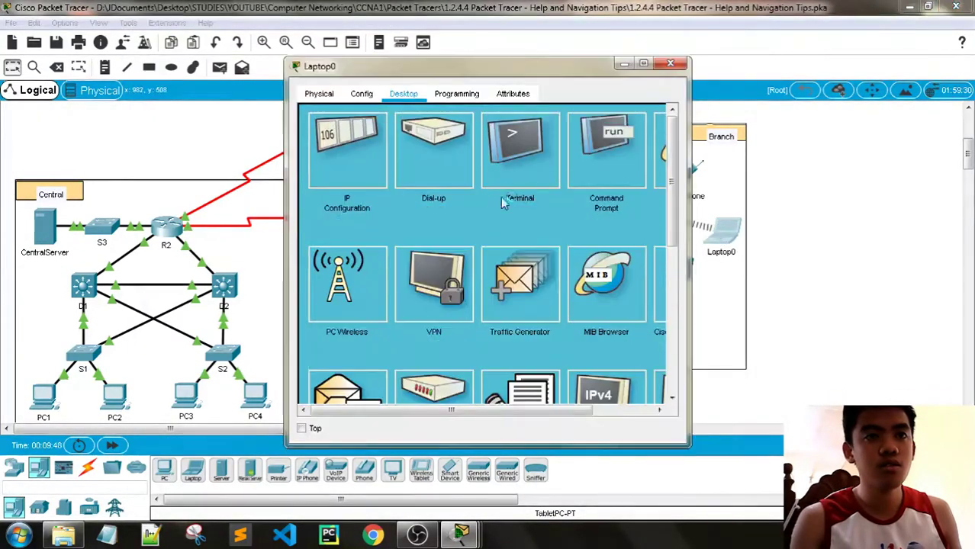
left_click(354, 158)
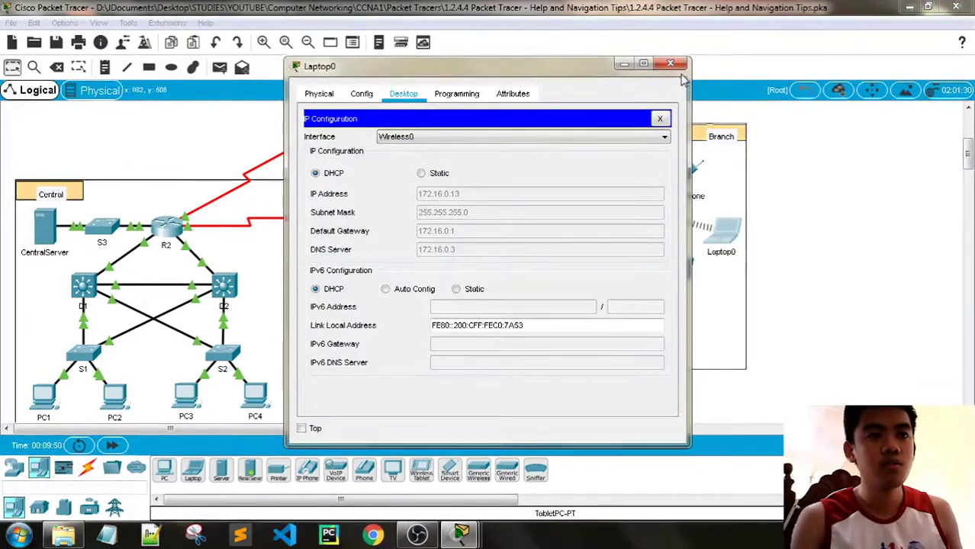
left_click(672, 64)
left_click(676, 267)
left_click(344, 159)
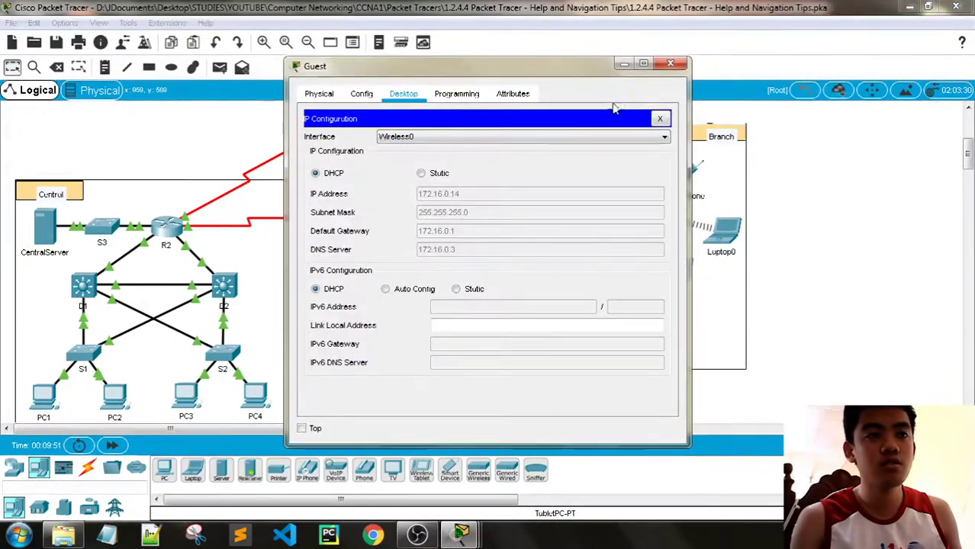
left_click(671, 63)
left_click(722, 230)
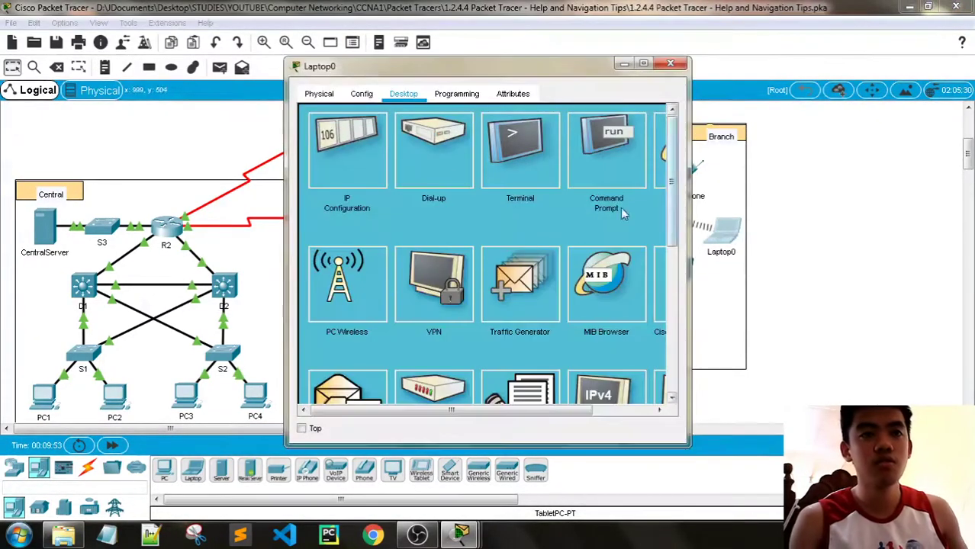
left_click(351, 156)
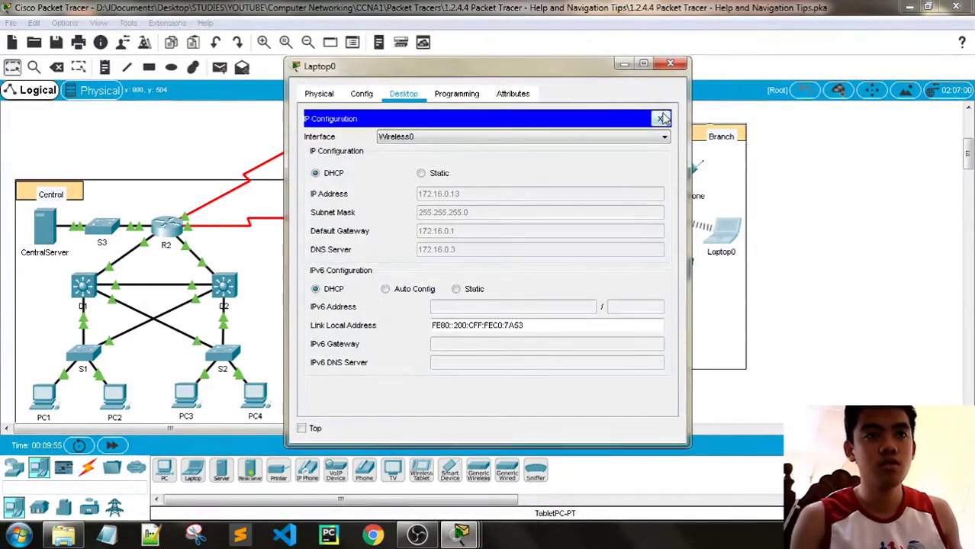
left_click(660, 118)
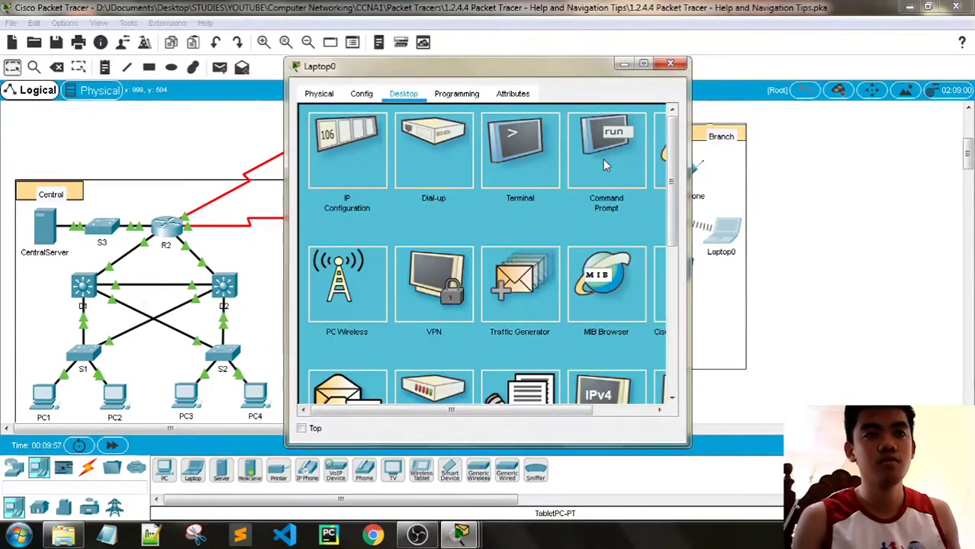
Enter ping 172.16.0.14 in Laptop0's Command Prompt
left_click(603, 159)
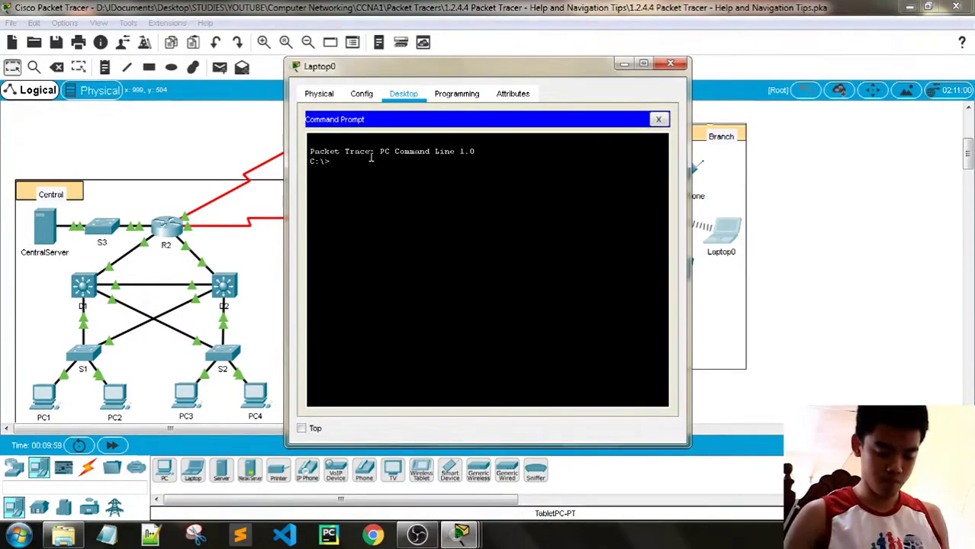
type("ping  1")
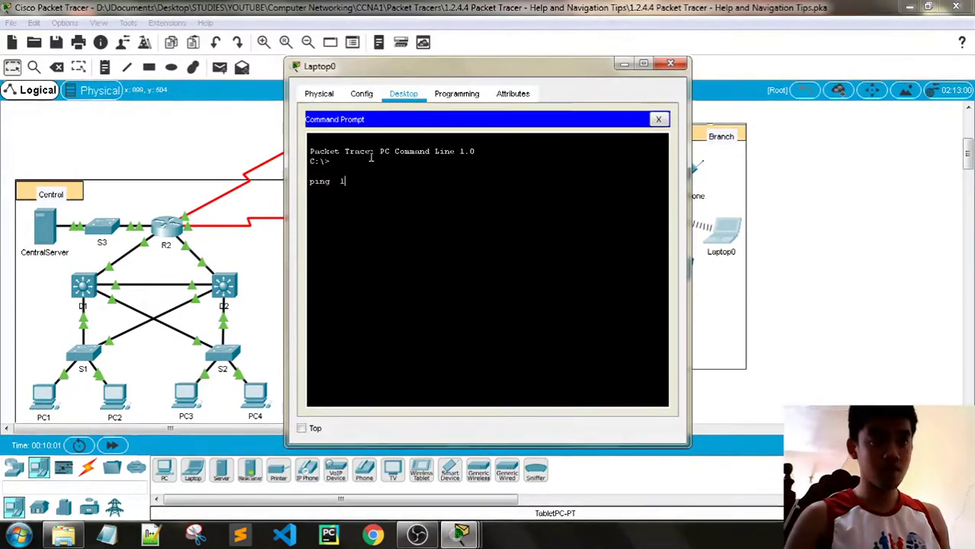
type("72.16.0")
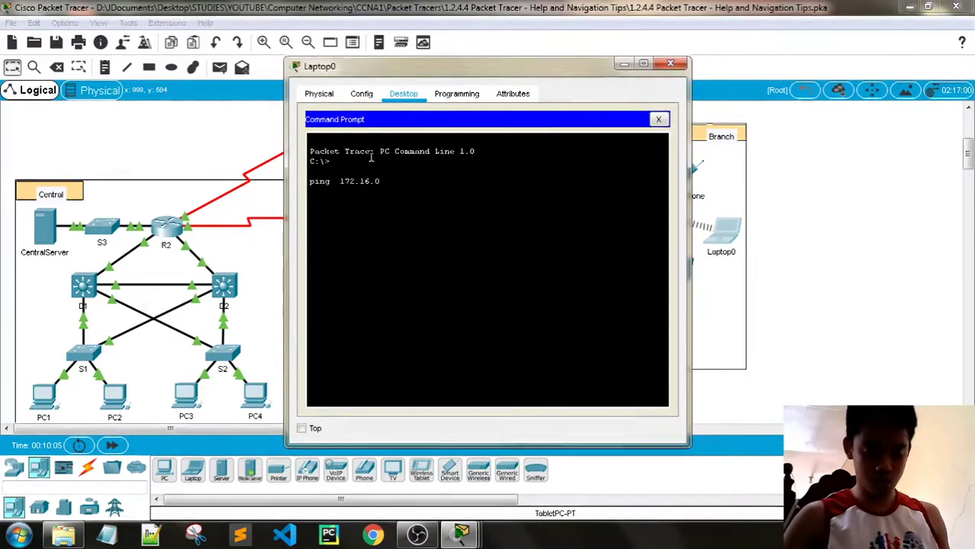
type(".14")
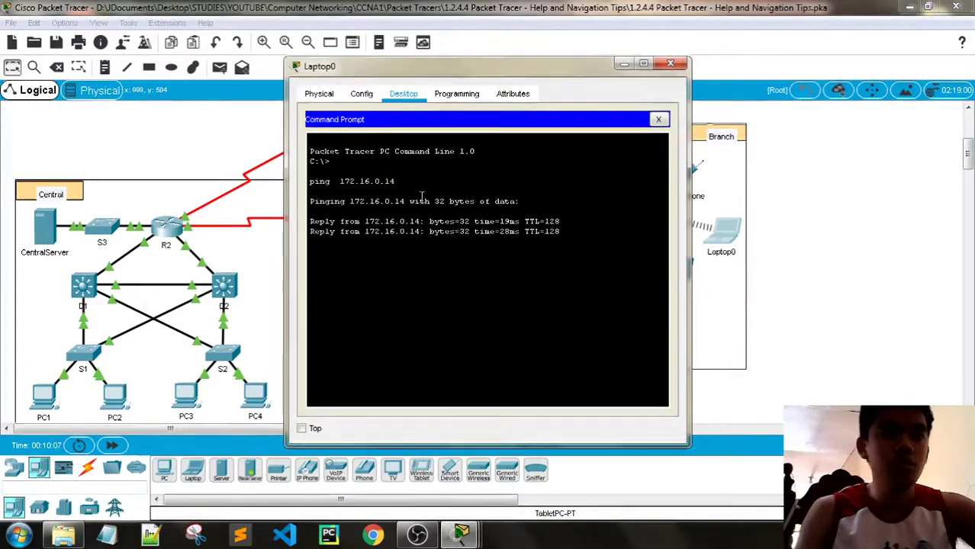
Close Laptop0's window and reposition the activity instructions window to read it
left_click(670, 62)
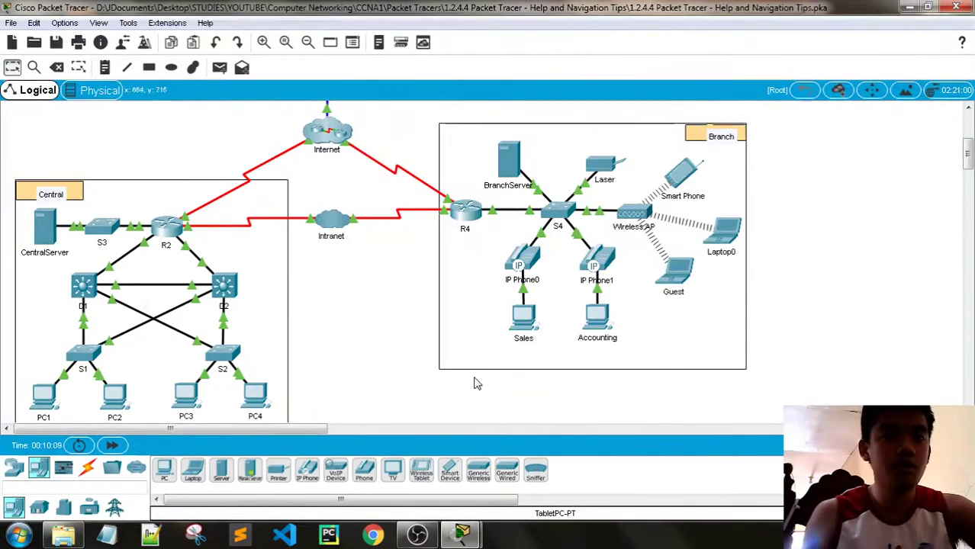
scroll(708, 206, "down", 3)
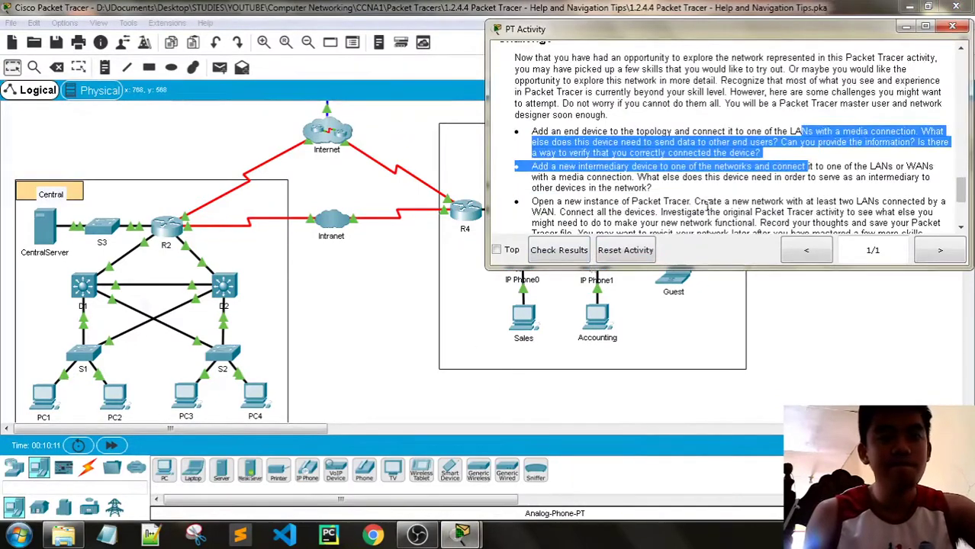
left_click(662, 169)
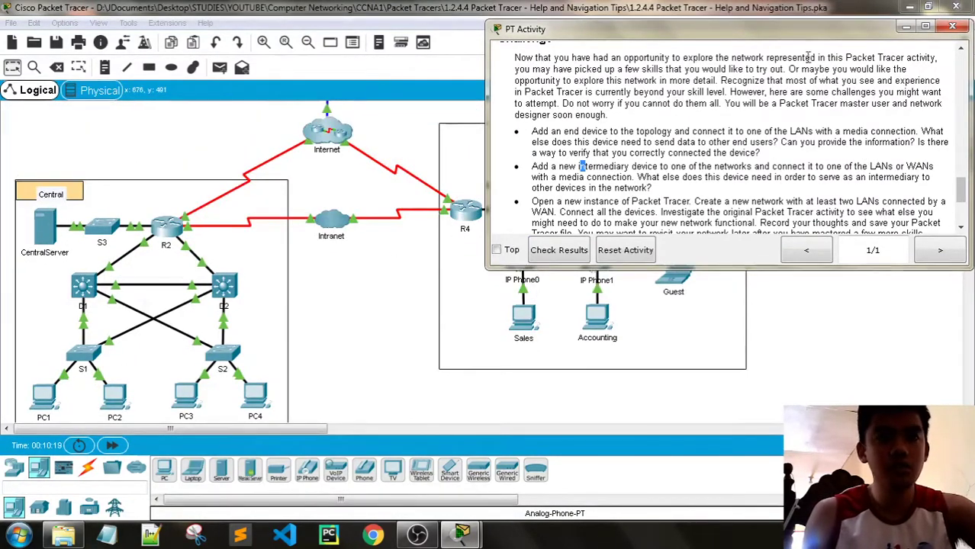
left_click_drag(783, 41, 500, 350)
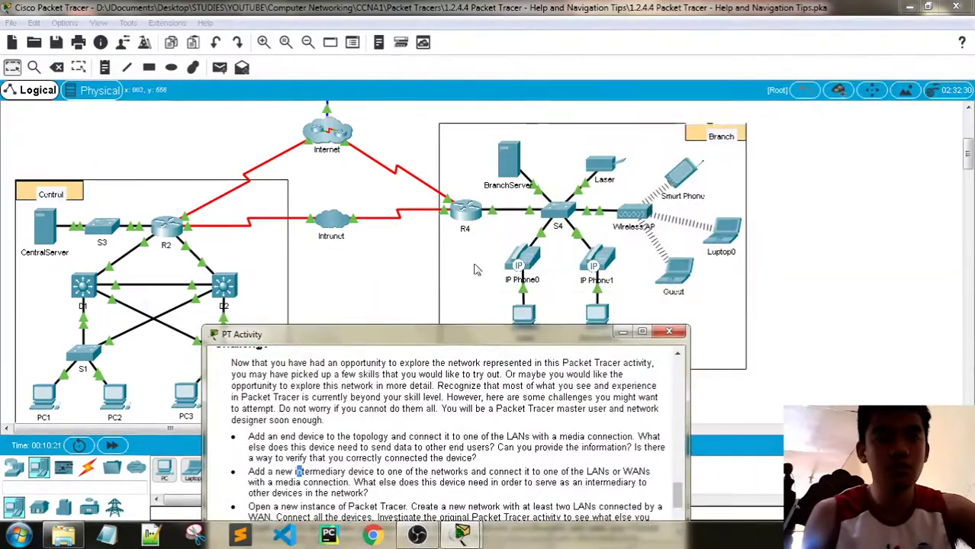
scroll(475, 268, "up", 2)
scroll(475, 269, "up", 3)
scroll(474, 268, "down", 5)
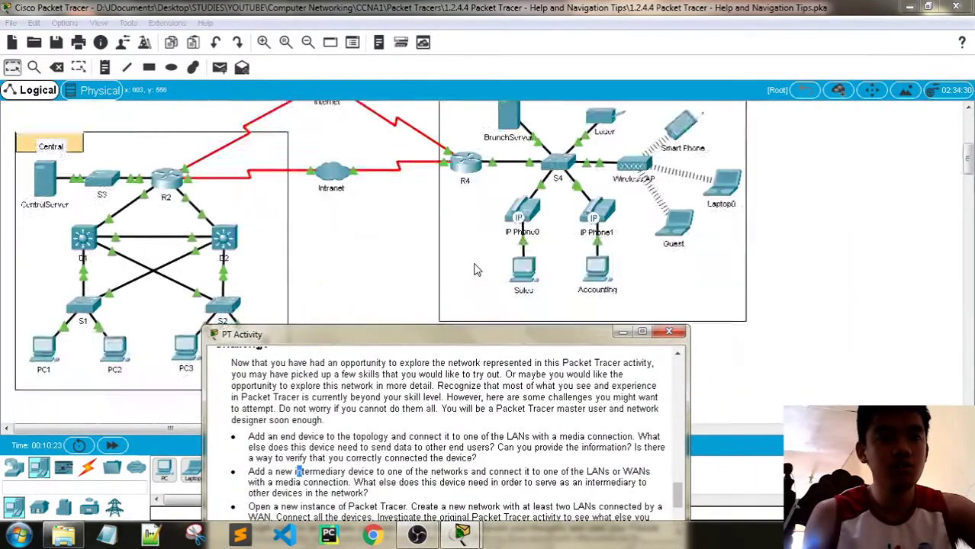
scroll(475, 268, "up", 3)
scroll(475, 268, "up", 4)
scroll(475, 268, "down", 4)
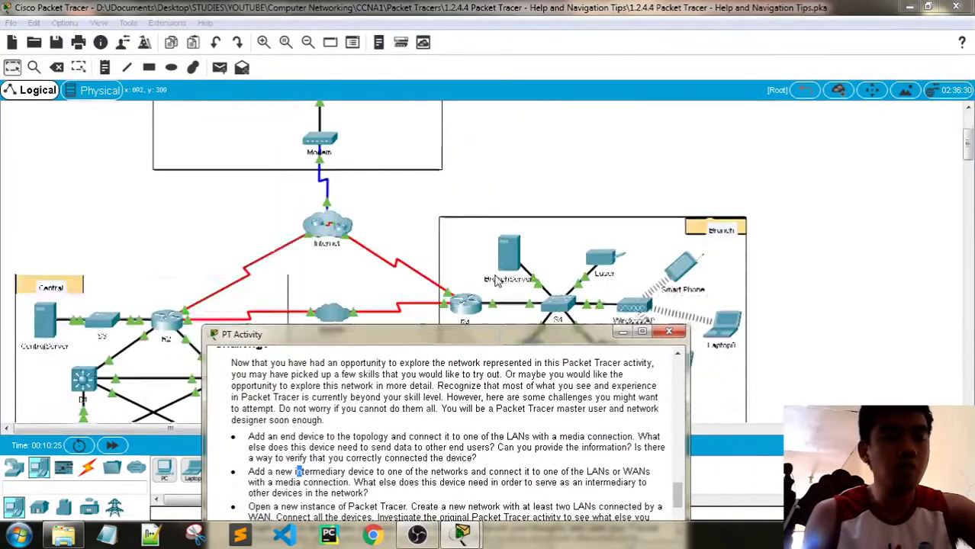
Scroll the activity instructions through to the Challenge section and scoring rubric
left_click_drag(449, 335, 590, 86)
scroll(579, 213, "down", 1)
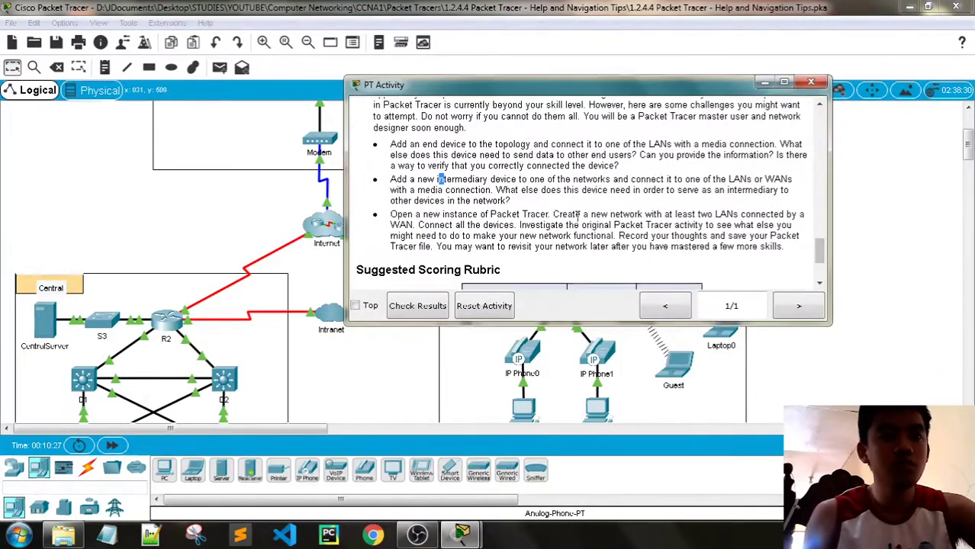
scroll(471, 226, "down", 1)
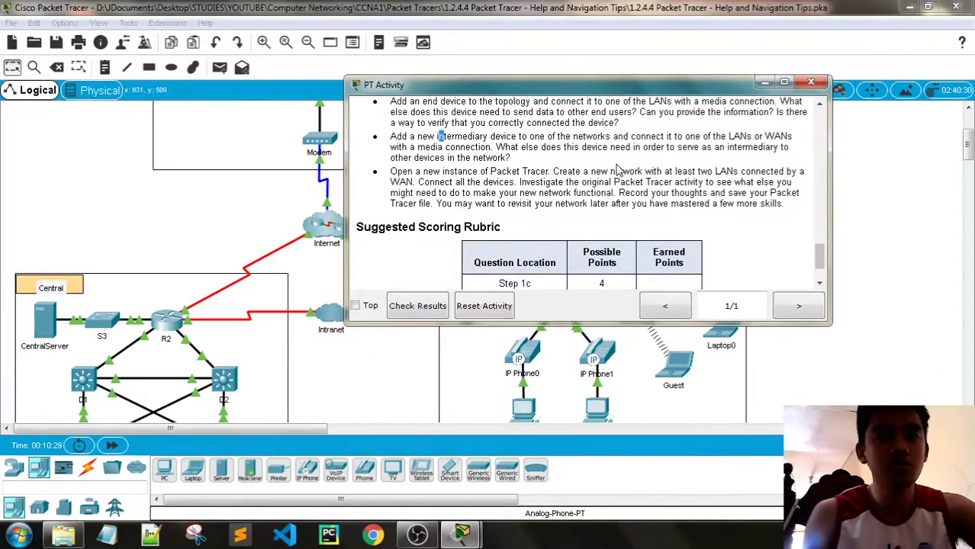
left_click_drag(786, 204, 391, 229)
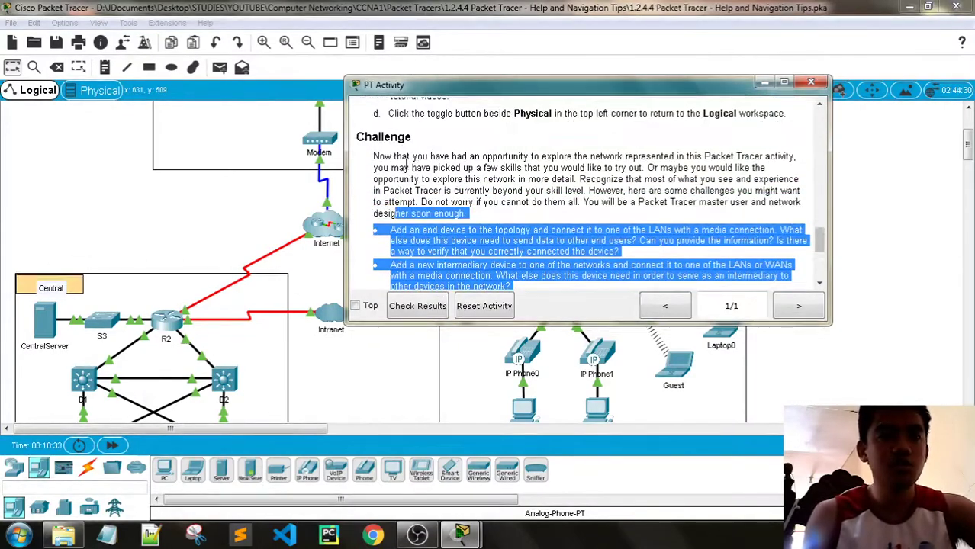
left_click(447, 153)
scroll(515, 162, "down", 3)
scroll(671, 158, "down", 2)
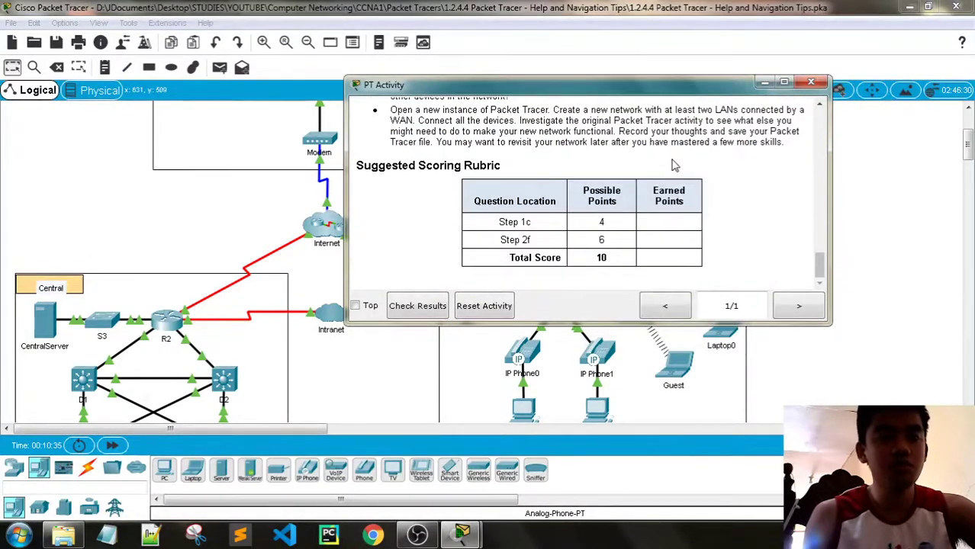
scroll(673, 160, "up", 5)
scroll(700, 170, "up", 2)
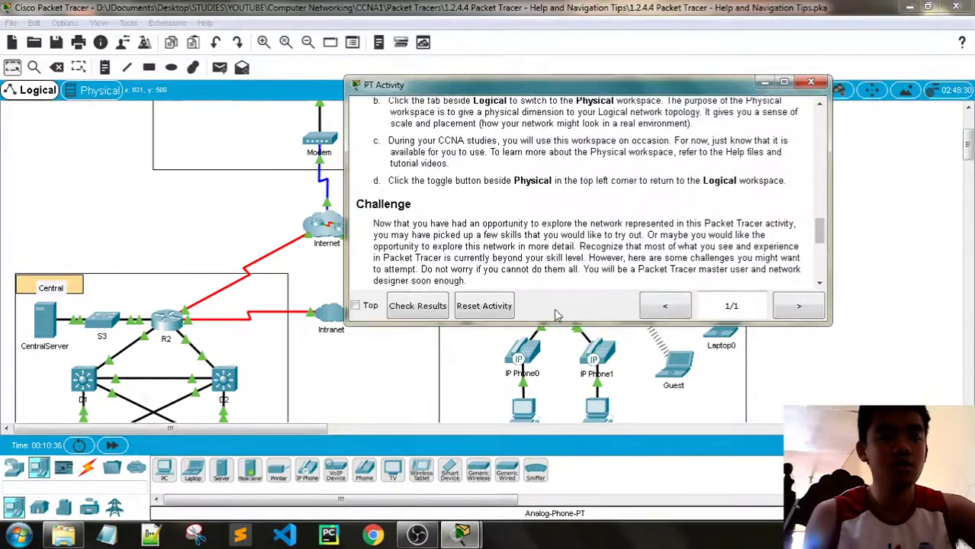